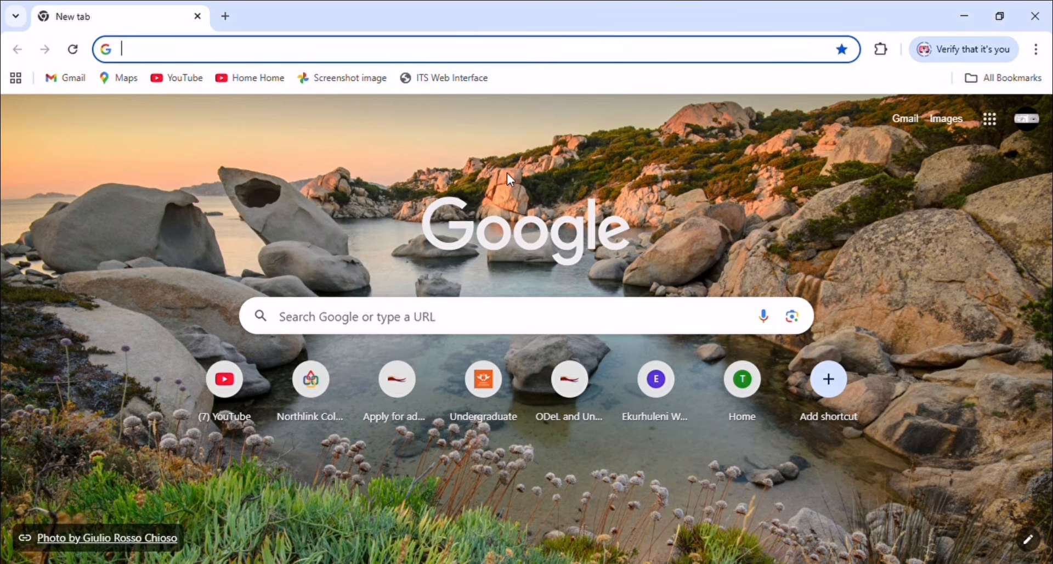
- Search Google for 'coastal student portal' and open the Coastal KZN TVET College website
text(c)
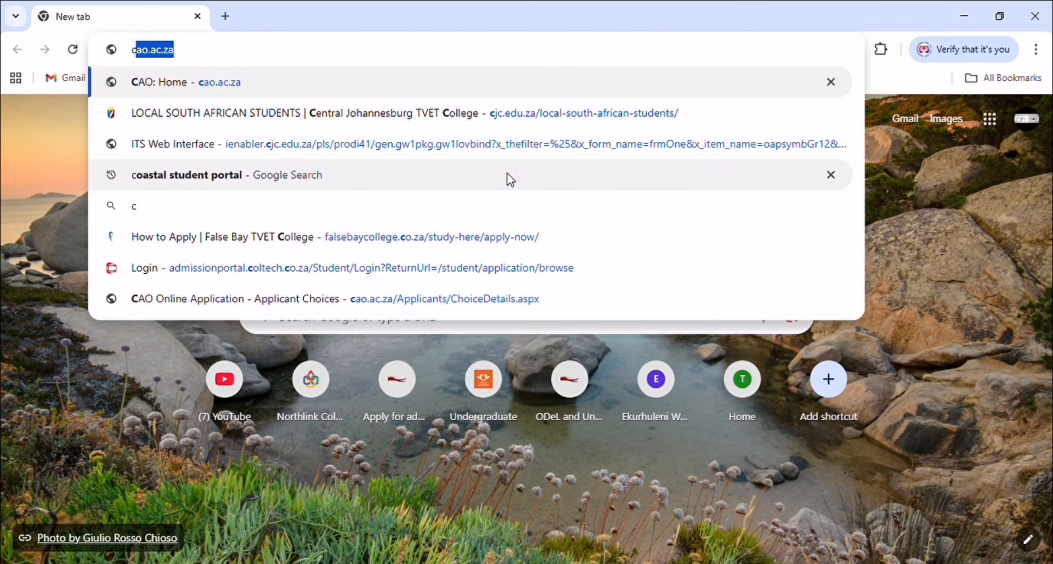
text(o)
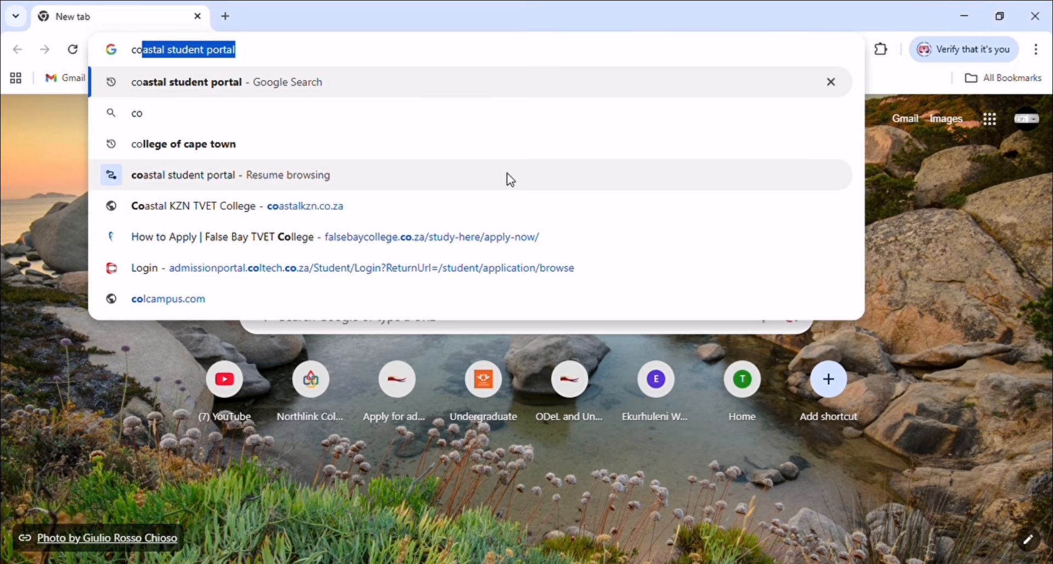
click(331, 57)
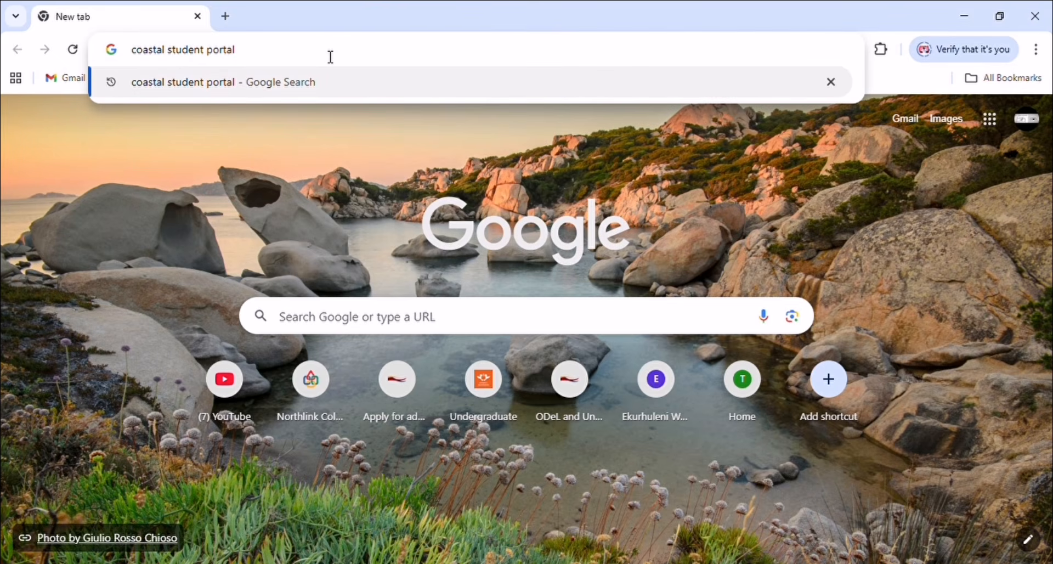
click(338, 83)
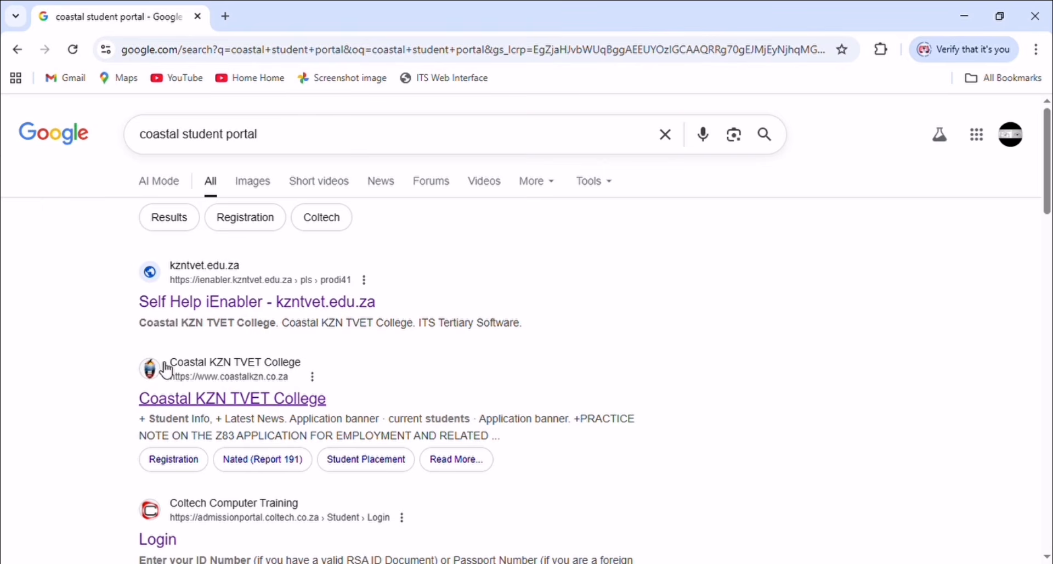
click(222, 405)
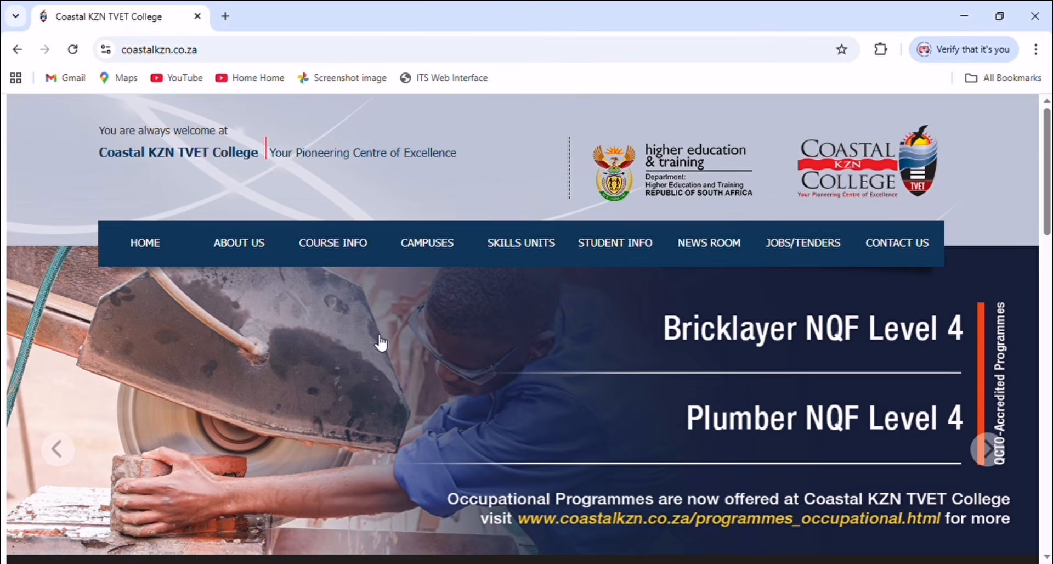
- Scroll down the homepage to the Notice Board with the APPLY HERE banner
scroll(381, 343, down, 4)
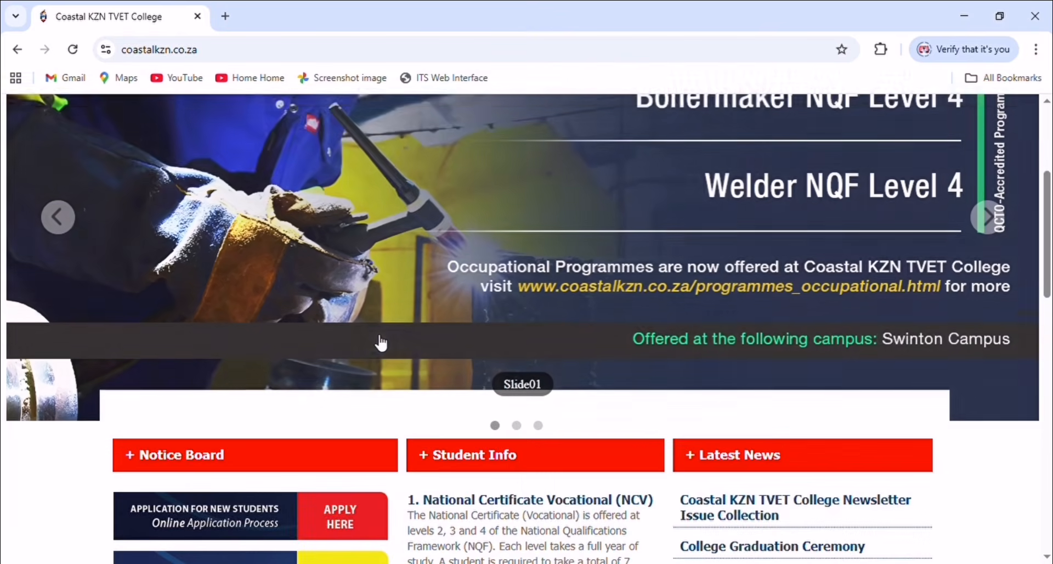
scroll(381, 343, down, 5)
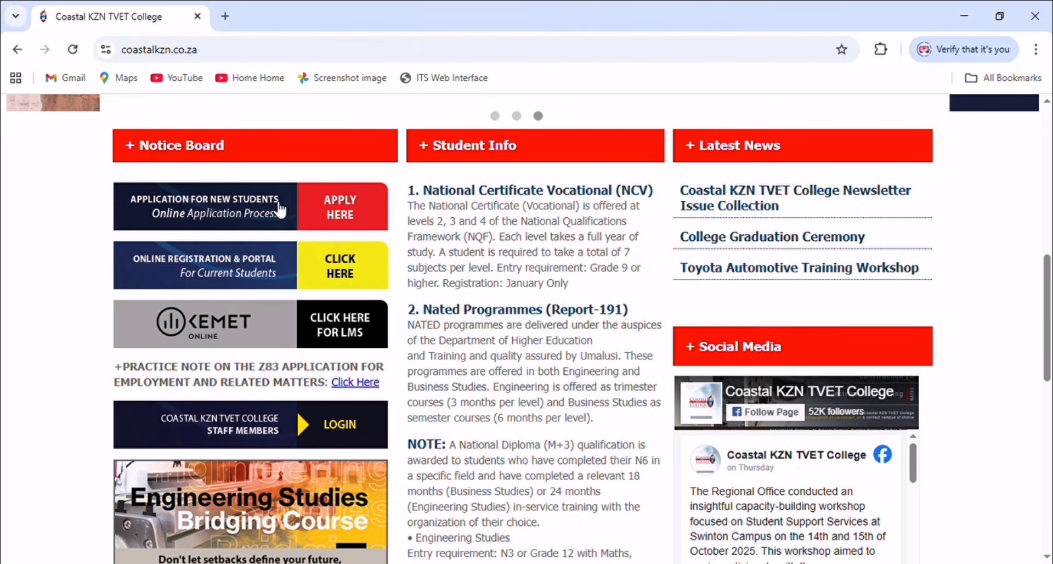
- Follow APPLY HERE on the Notice Board and start a new prospective-student application
click(352, 215)
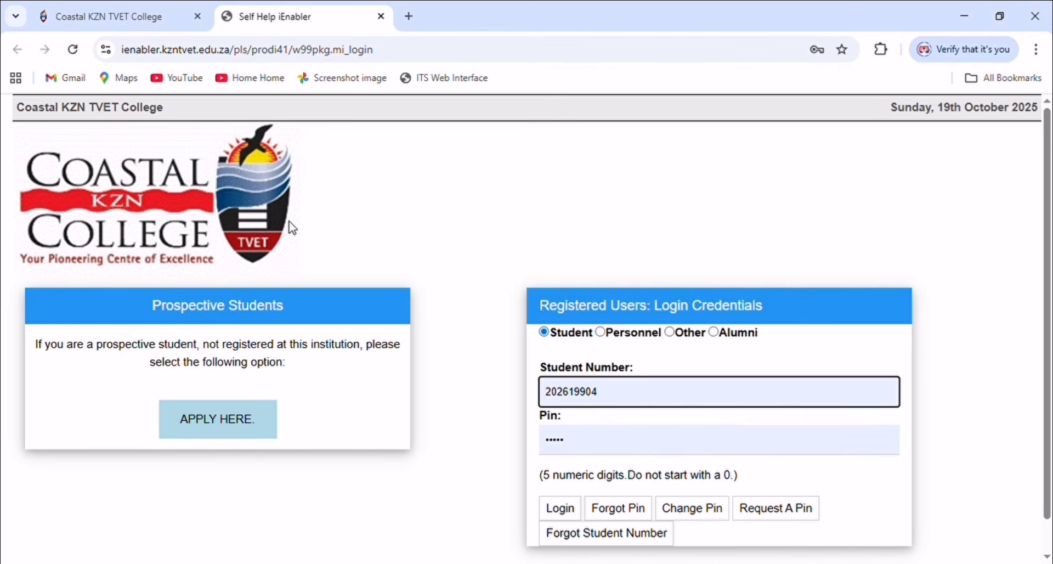
click(221, 422)
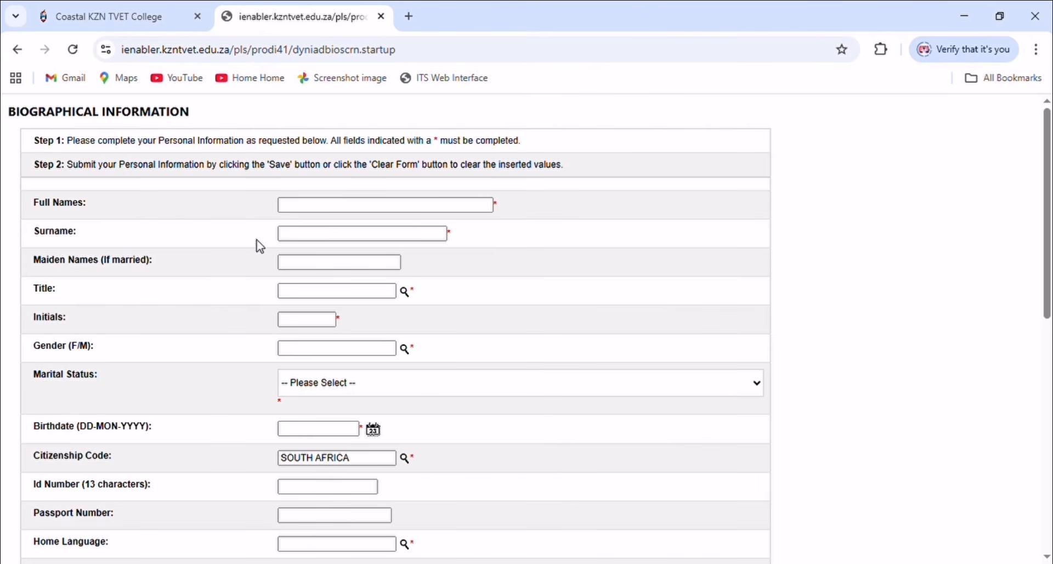
- Work through the full names, title, gender and marital status fields on the Biographical Information form
click(352, 206)
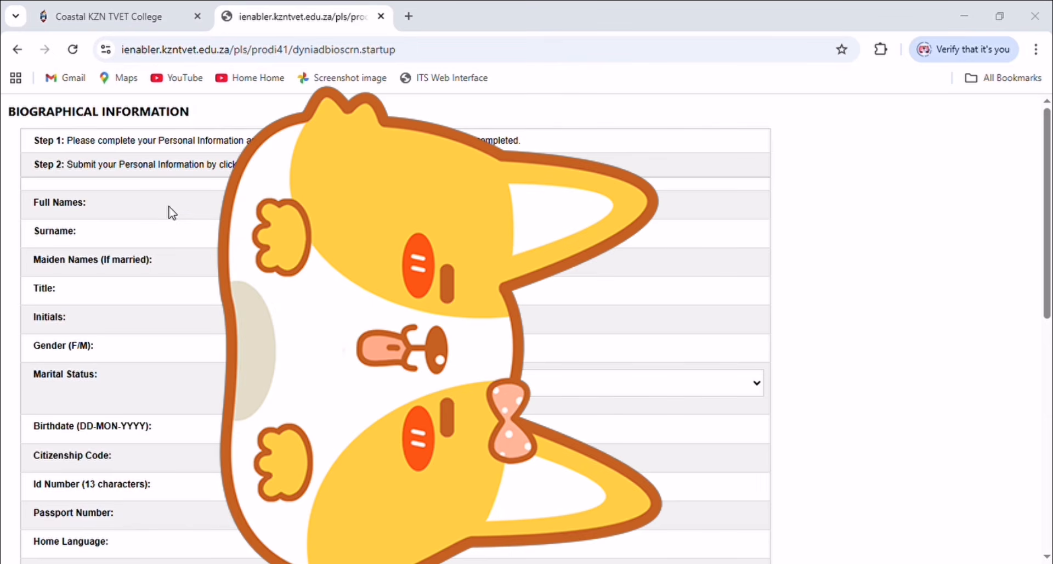
click(43, 317)
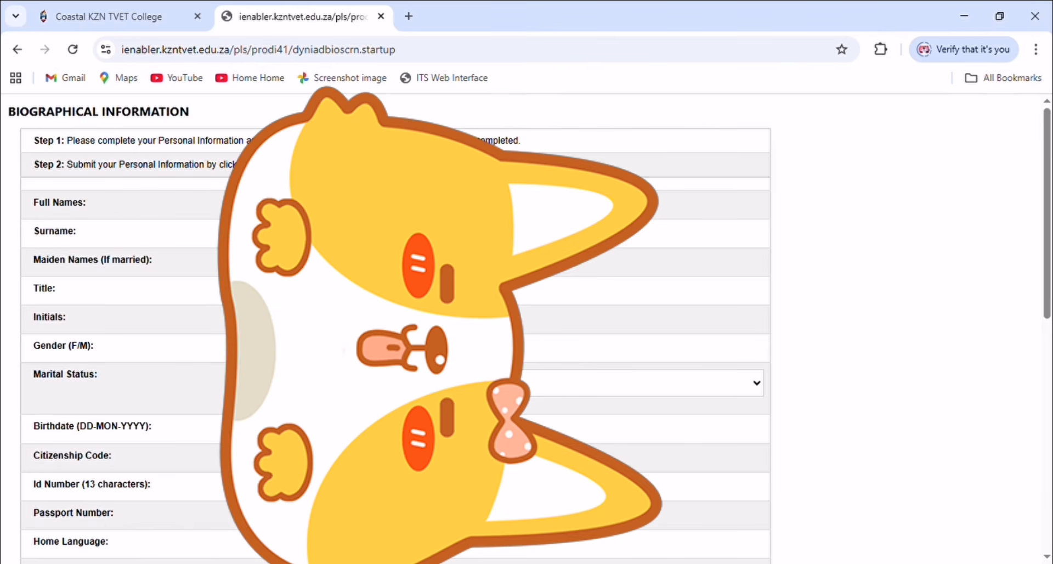
scroll(394, 329, down, 1)
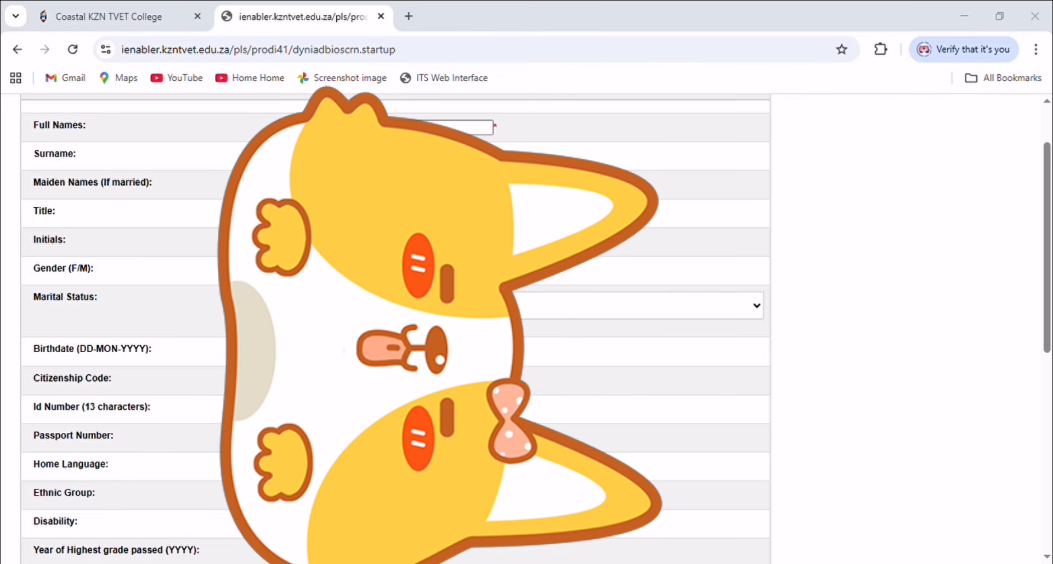
click(26, 198)
key(Tab)
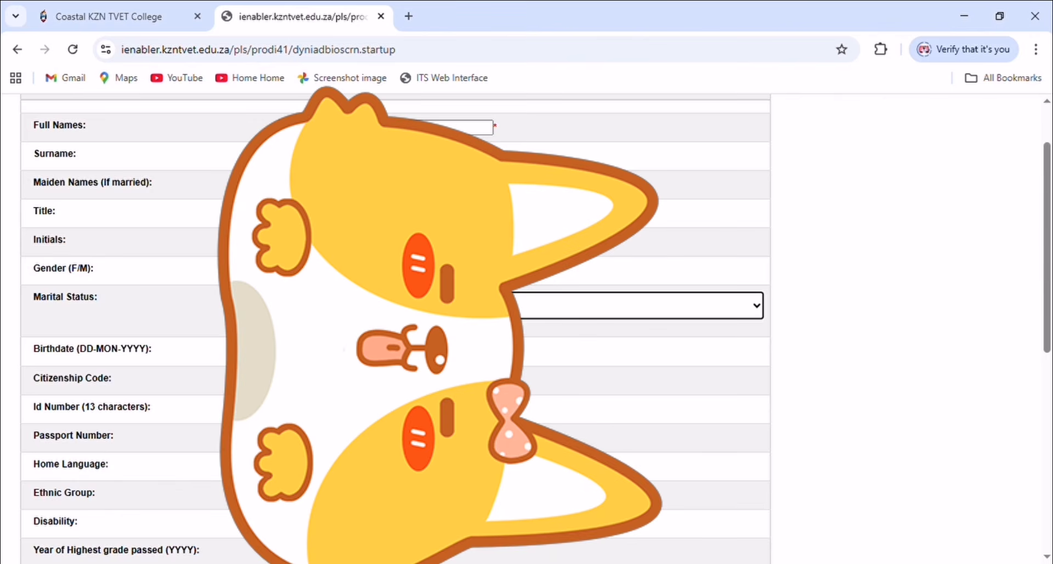
scroll(395, 329, up, 2)
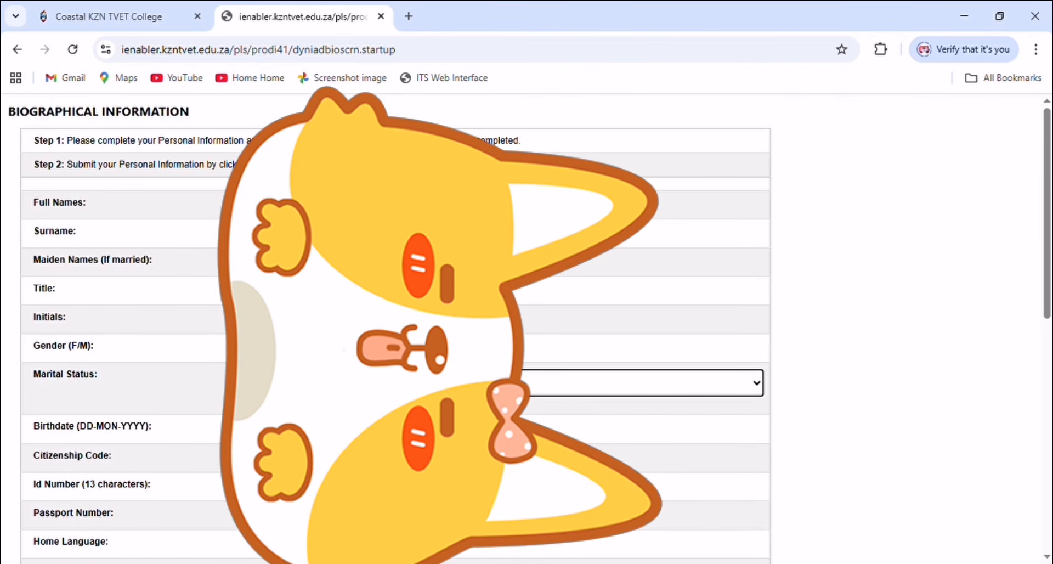
scroll(395, 329, down, 1)
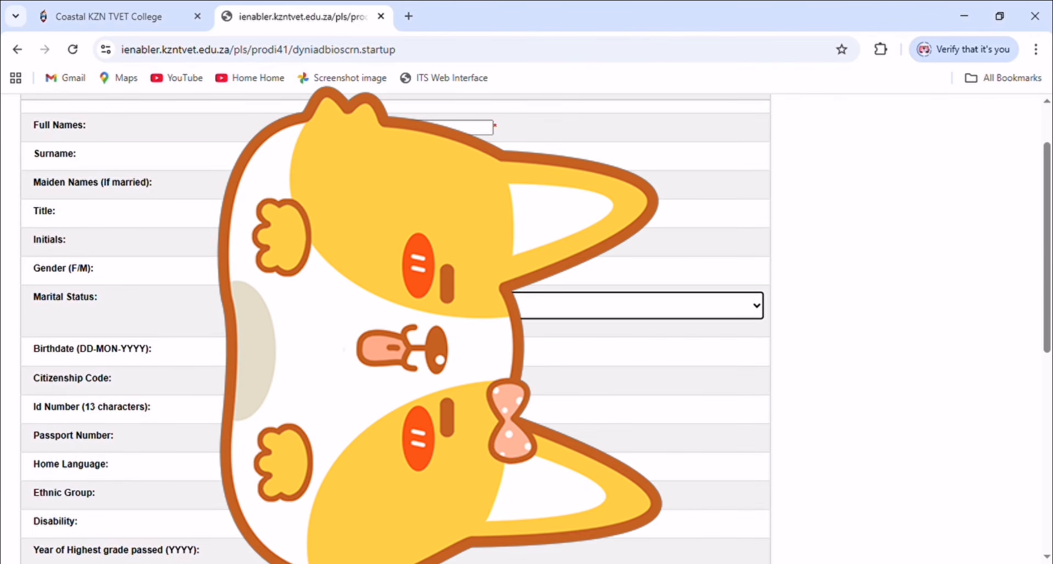
key(alt+Tab)
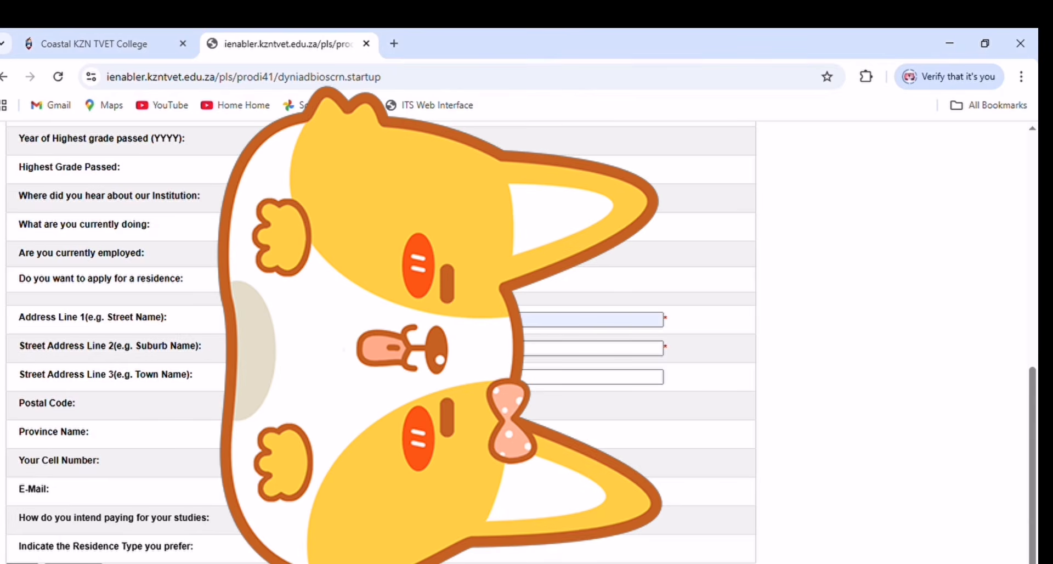
- Save the biographical details and enter a five-digit pin in both Pin and Re-enter Pin
click(22, 562)
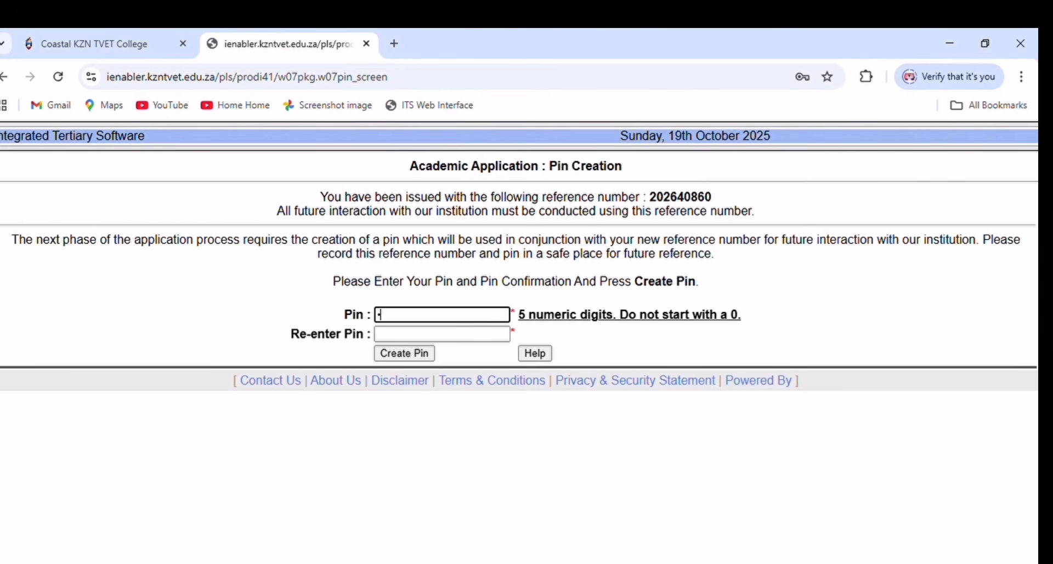
text(•••••)
click(392, 335)
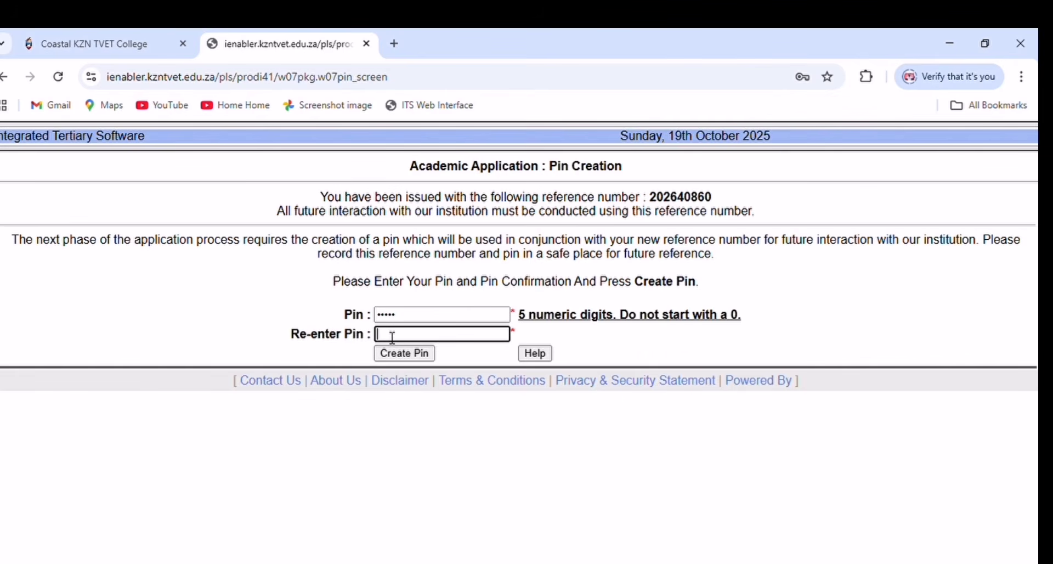
text(•••••)
click(360, 418)
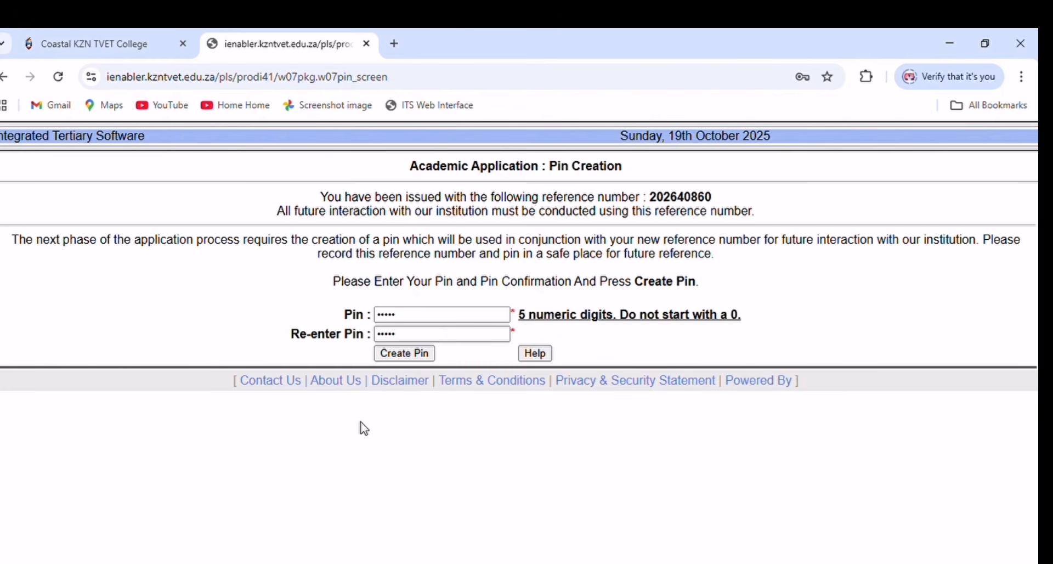
key(super+shift+s)
click(399, 353)
- Create the pin, accept the POPI Act and Application Rules, and review the accepted rules
click(405, 353)
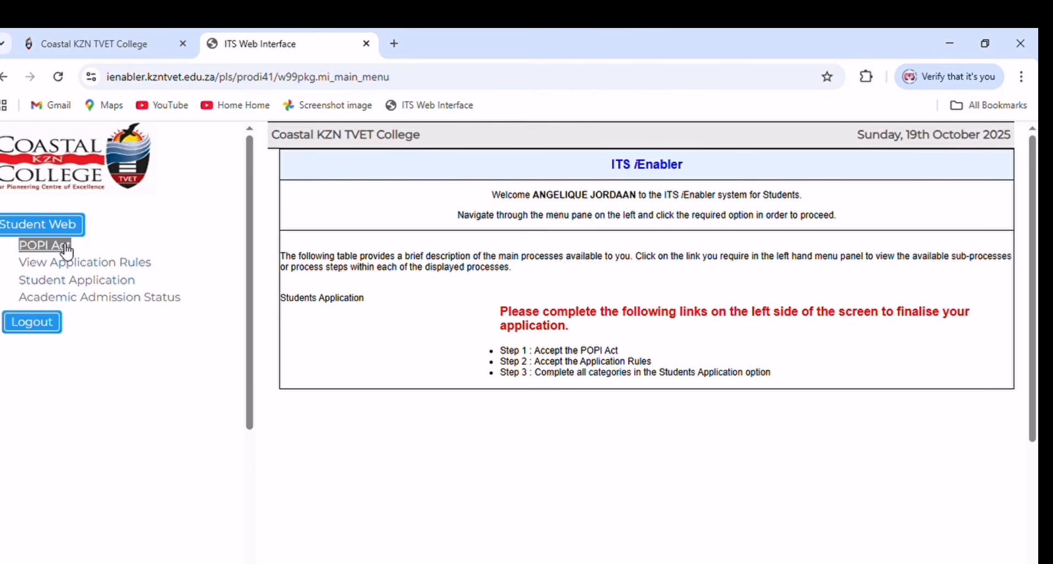
click(67, 248)
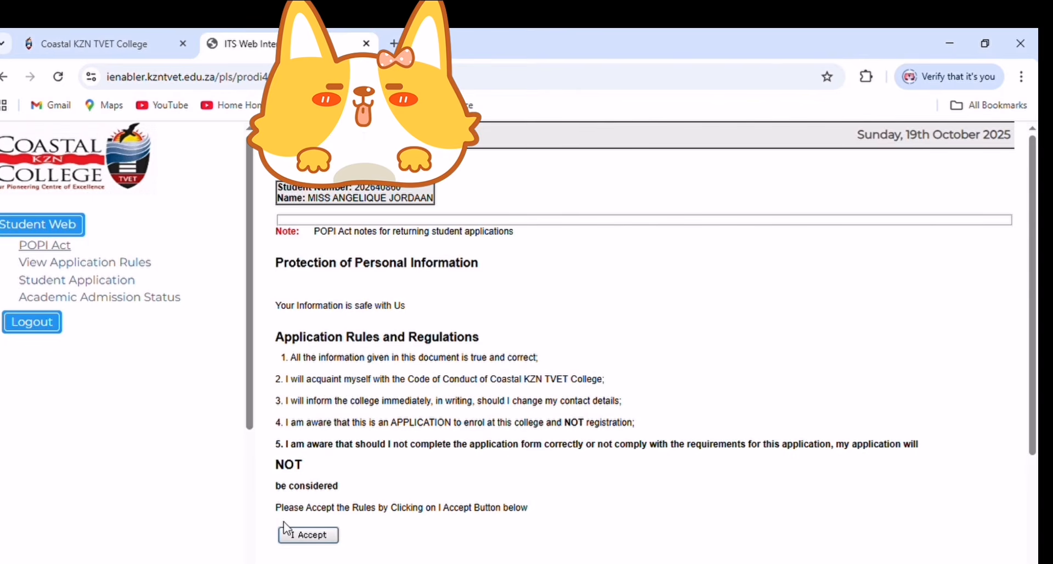
click(328, 538)
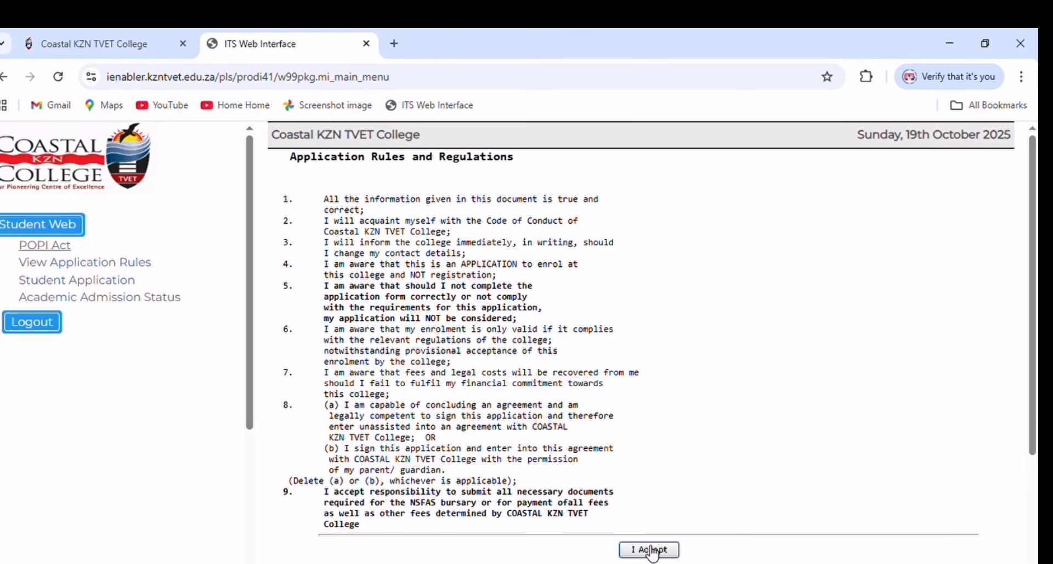
click(648, 547)
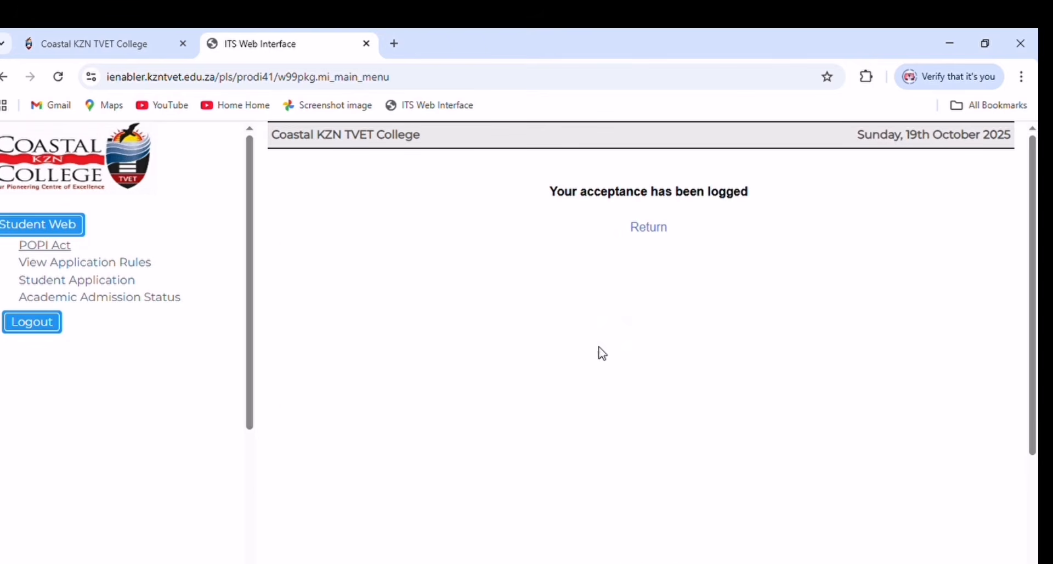
click(104, 264)
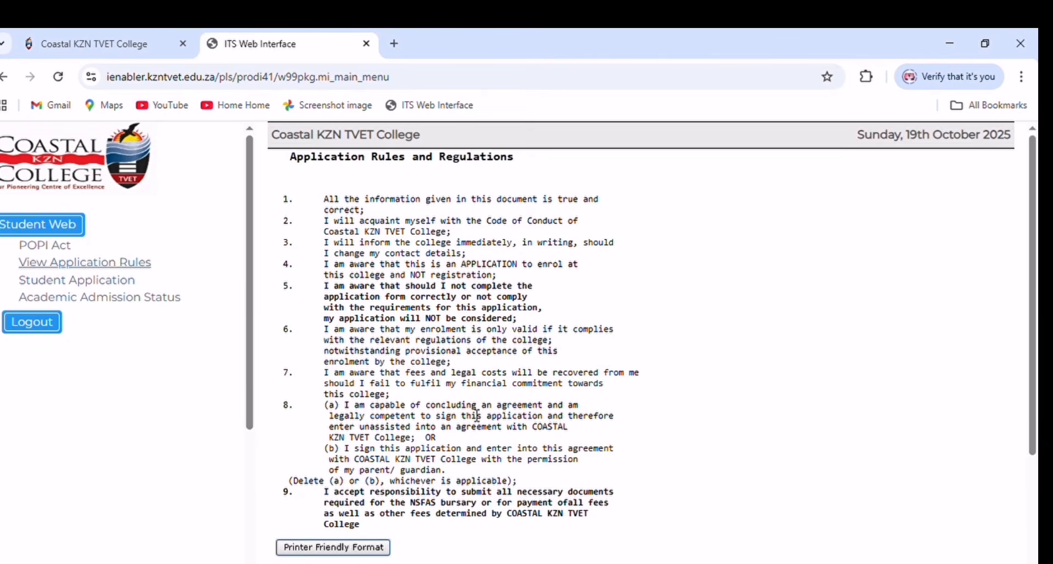
scroll(477, 433, down, 3)
- Expand the address information in the application categories and start a new address record
click(79, 287)
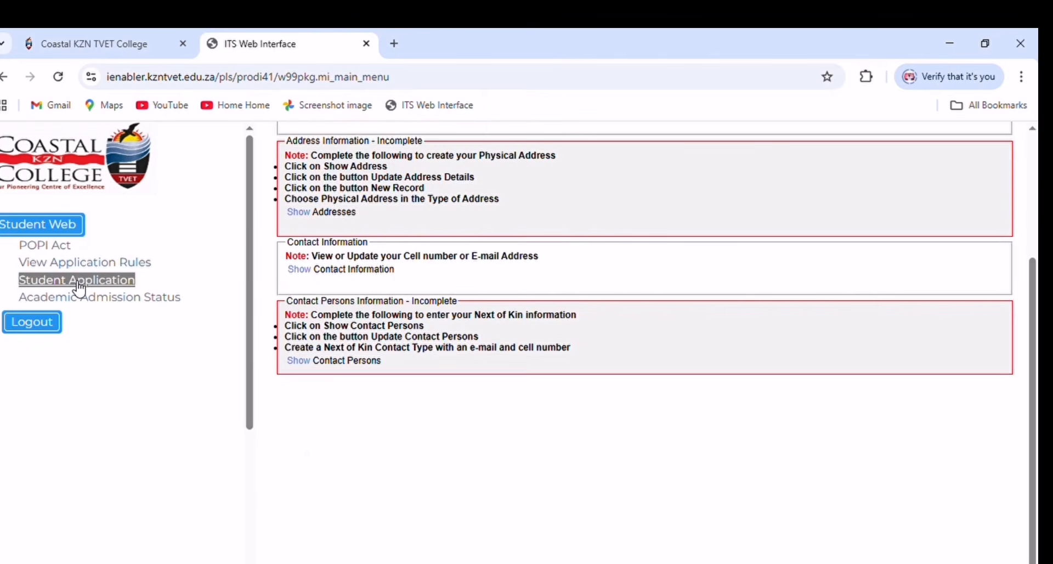
scroll(398, 344, up, 4)
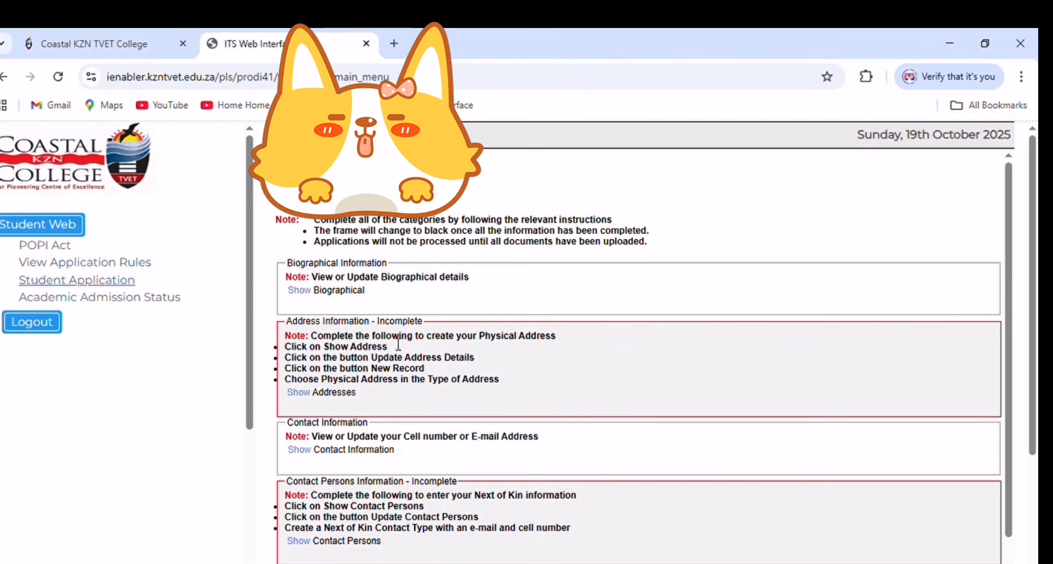
scroll(353, 233, down, 1)
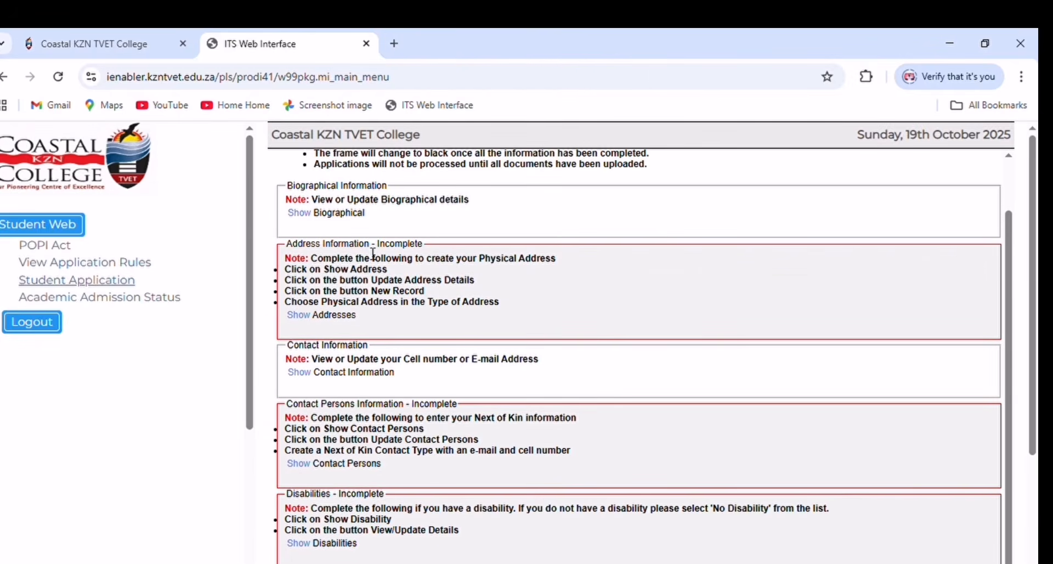
click(307, 315)
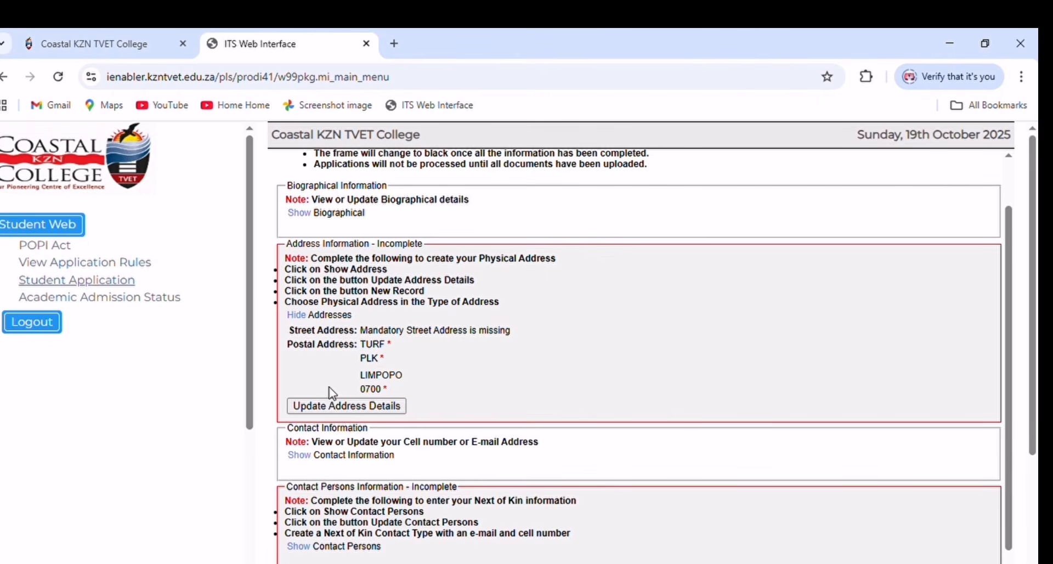
click(343, 407)
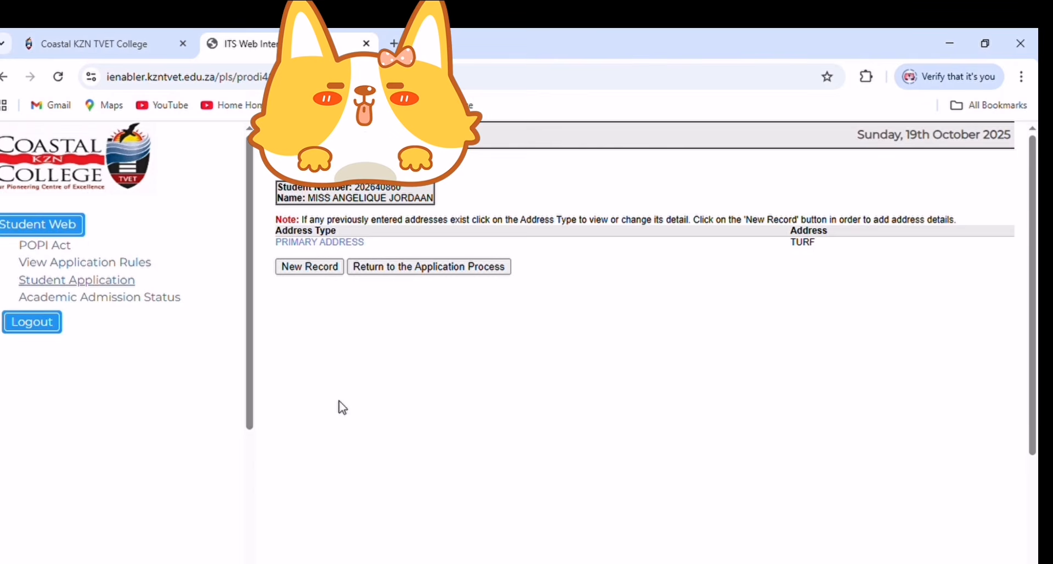
click(327, 272)
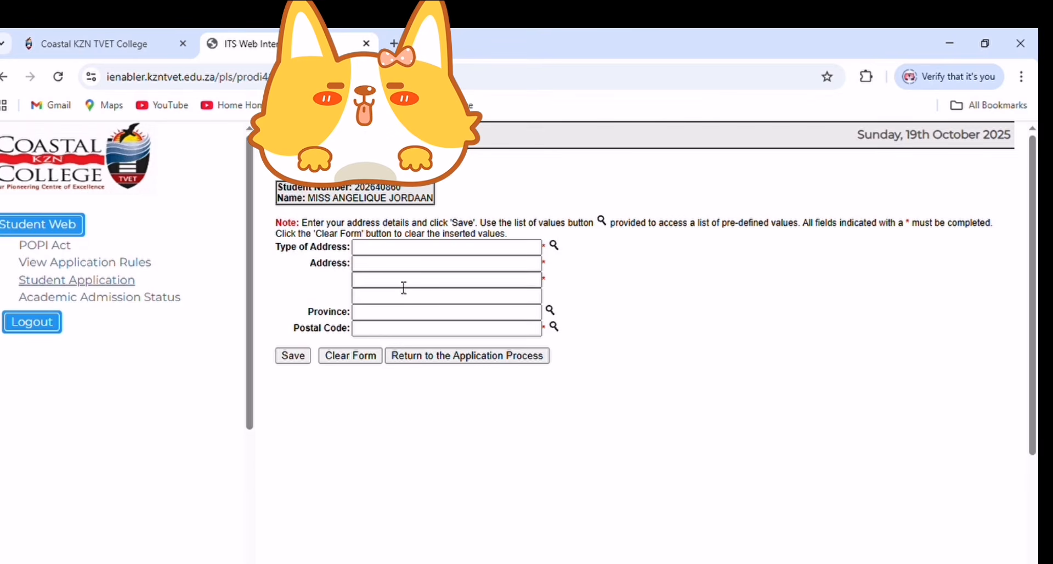
- Save a NEXT OF KIN PHYSICAL ADDRESS filled from saved browser data, with line three cleared
click(557, 247)
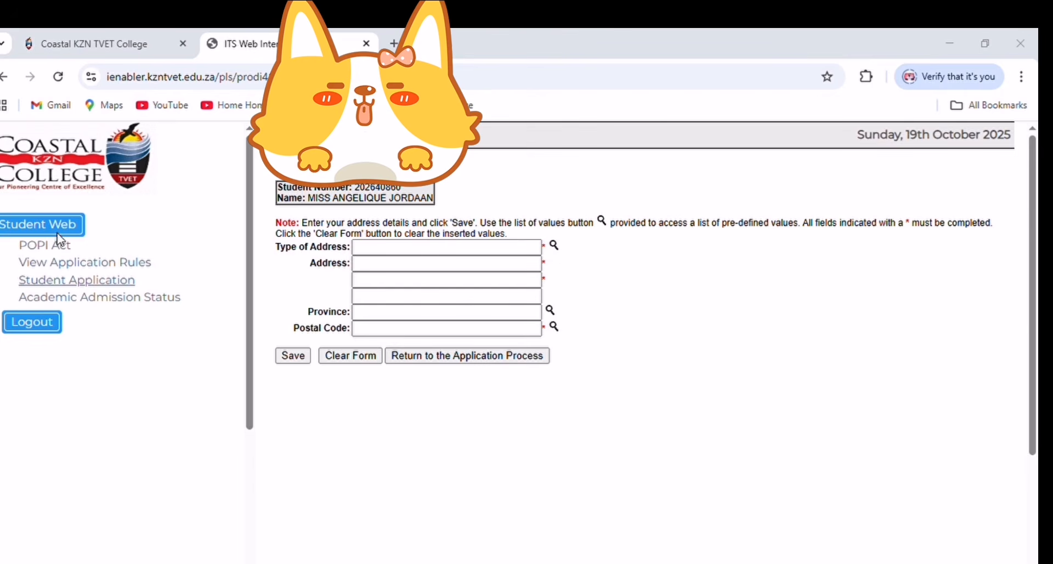
click(9, 226)
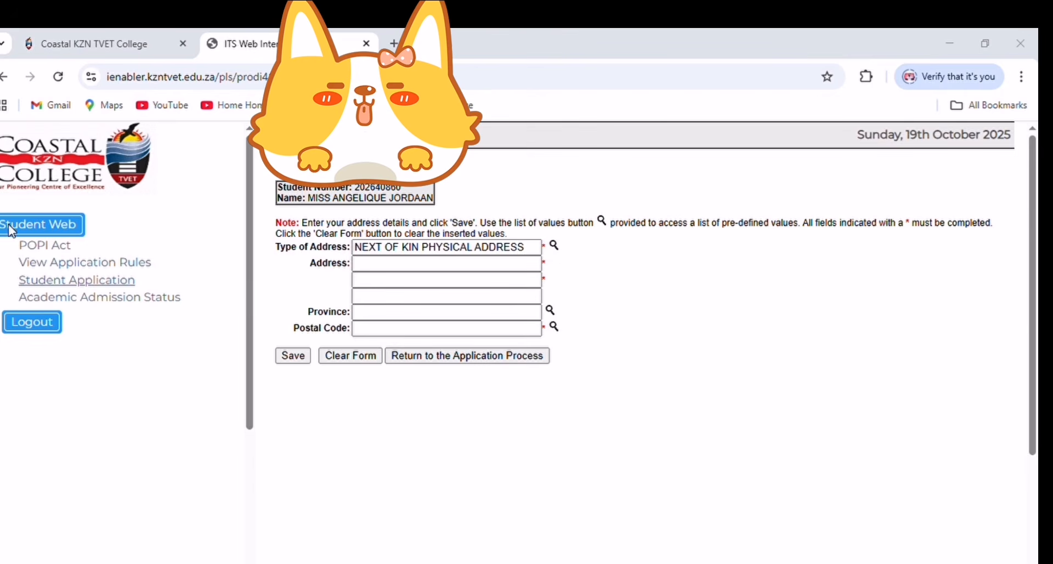
click(405, 266)
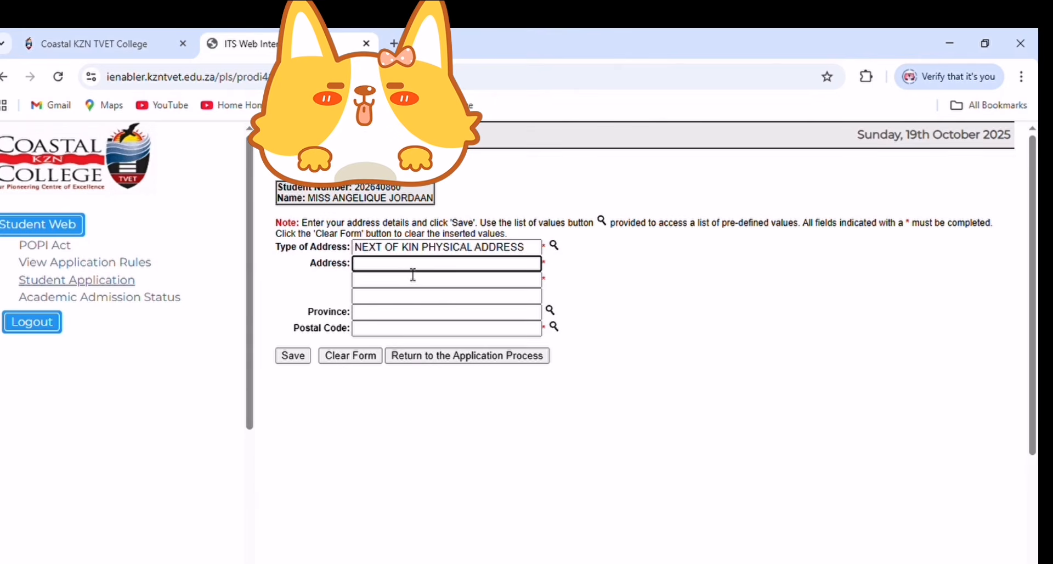
click(416, 277)
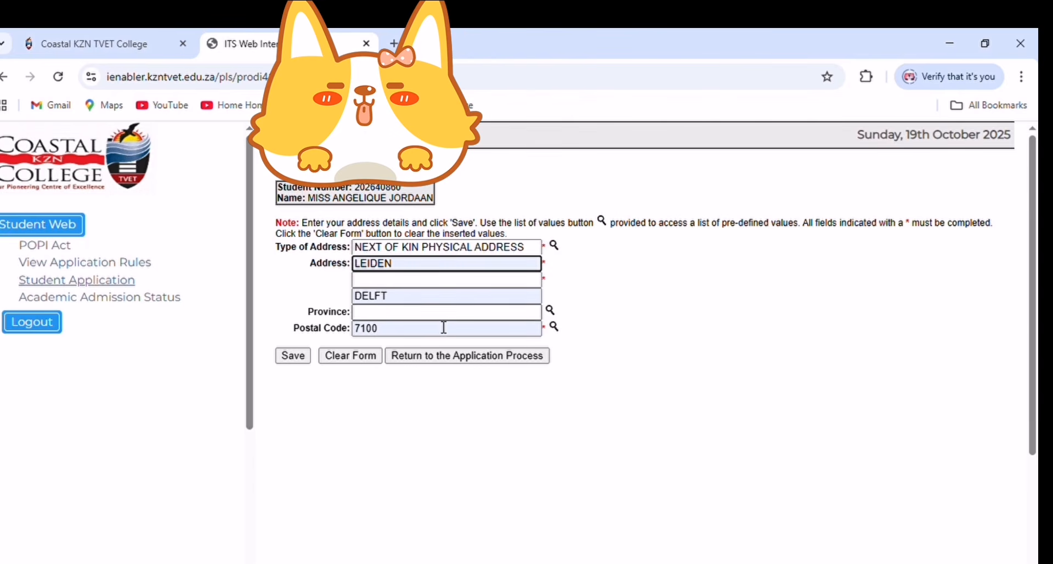
click(403, 299)
key(BackSpace)
key(BackSpace)
key(BackSpace)
key(BackSpace)
key(BackSpace)
click(375, 281)
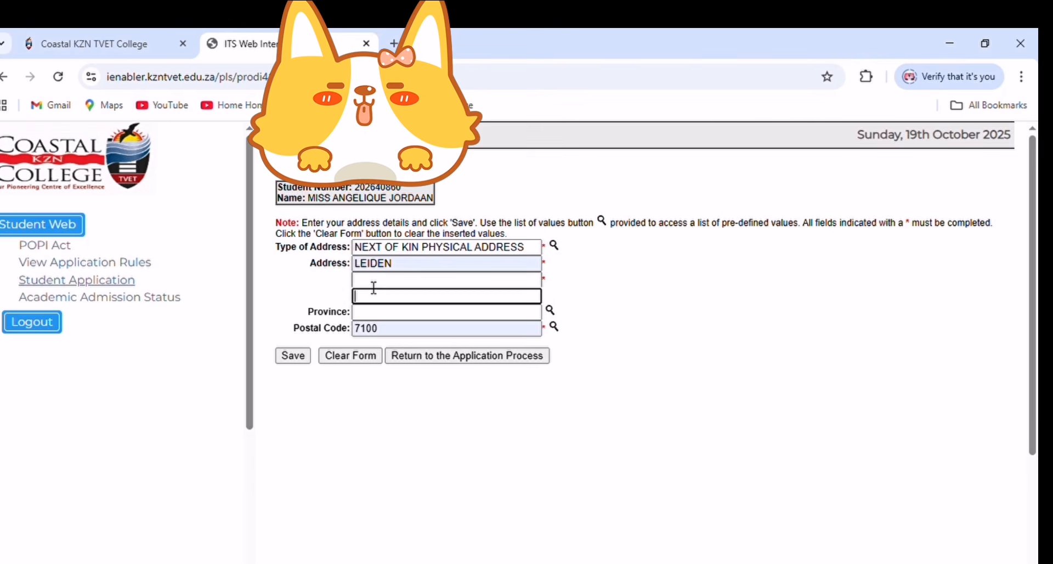
text(turf)
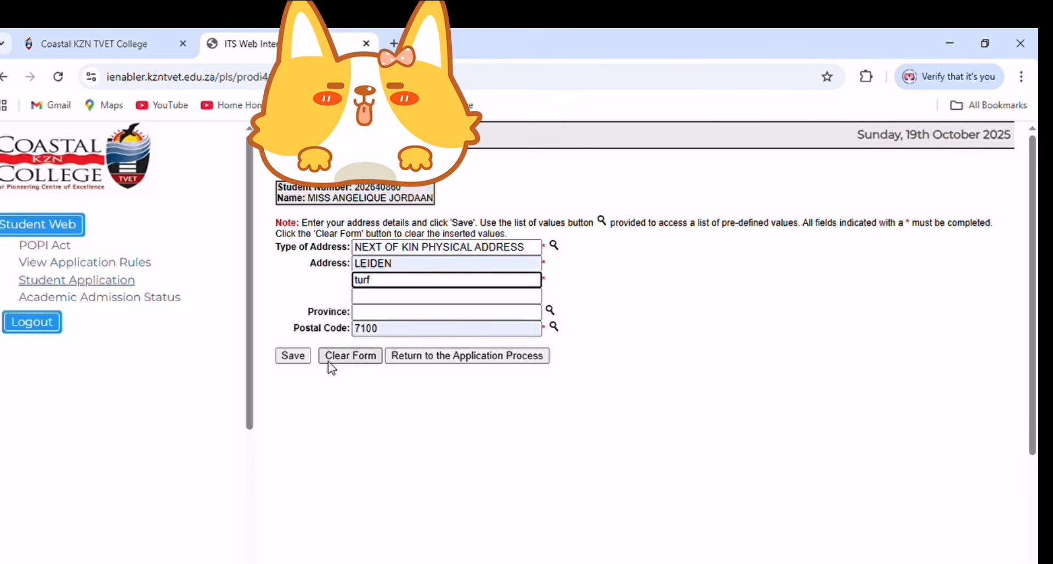
click(295, 356)
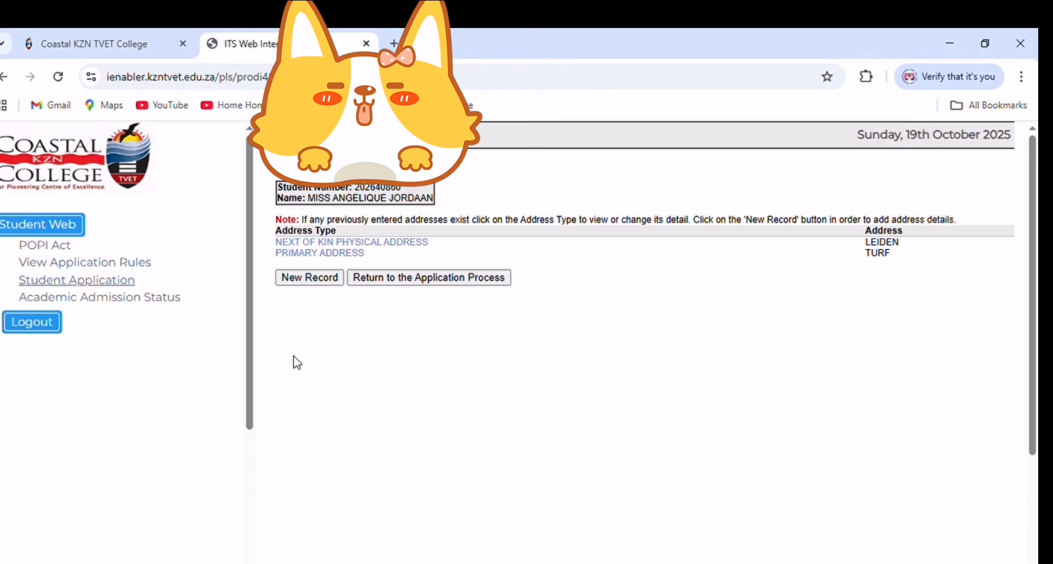
- Save a NEXT OF KIN POSTAL ADDRESS with 'turf' as line two, then start another record
click(316, 280)
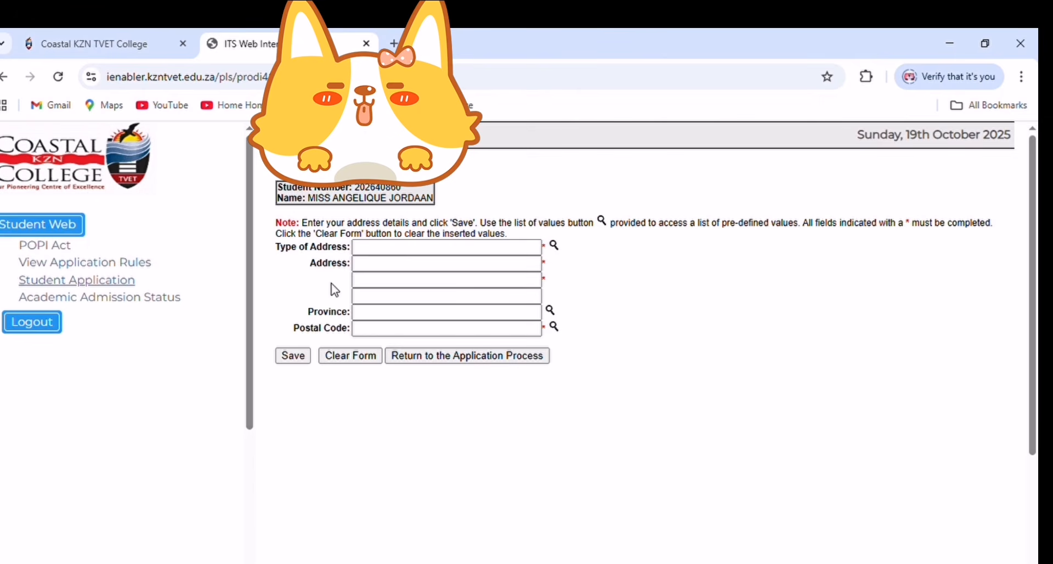
click(554, 247)
click(395, 269)
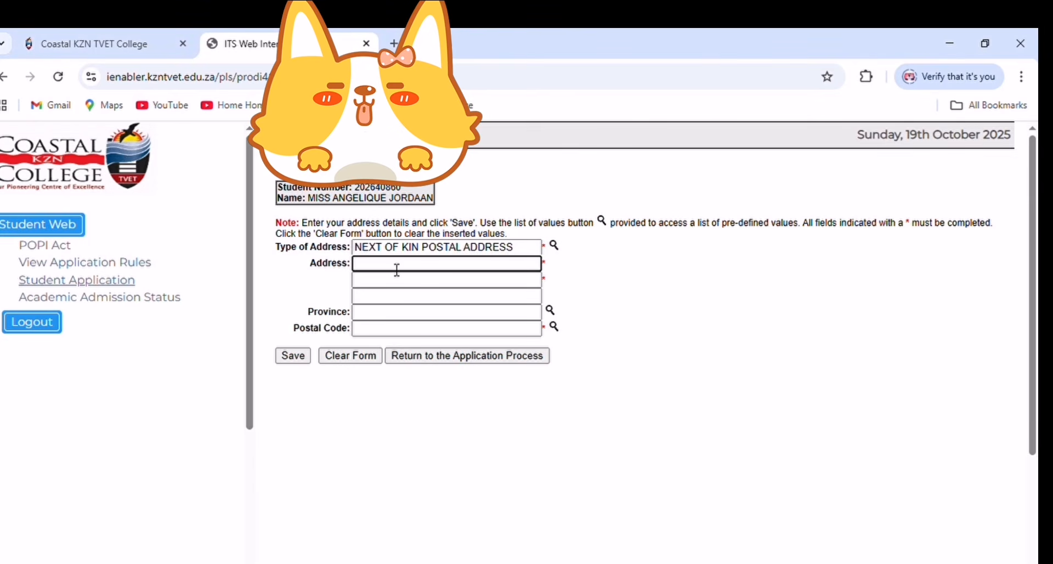
click(403, 289)
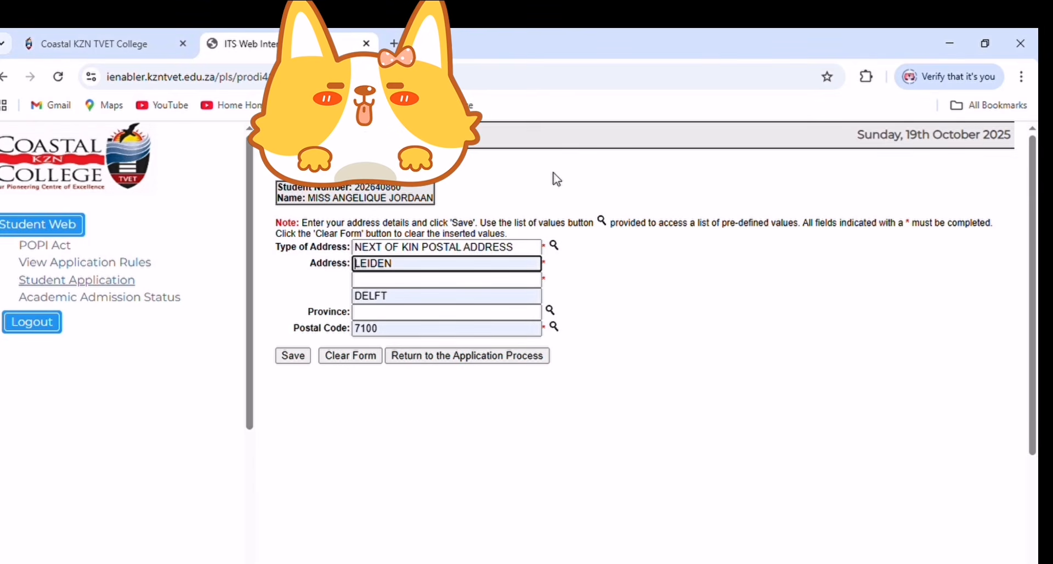
click(409, 296)
key(BackSpace)
key(BackSpace)
key(BackSpace)
key(BackSpace)
key(BackSpace)
click(391, 282)
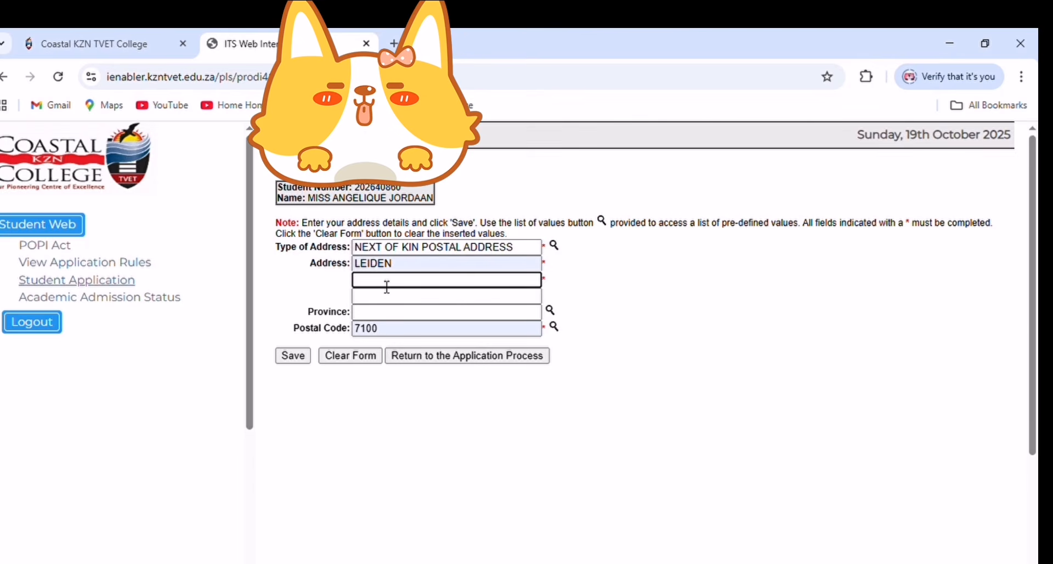
text(turf)
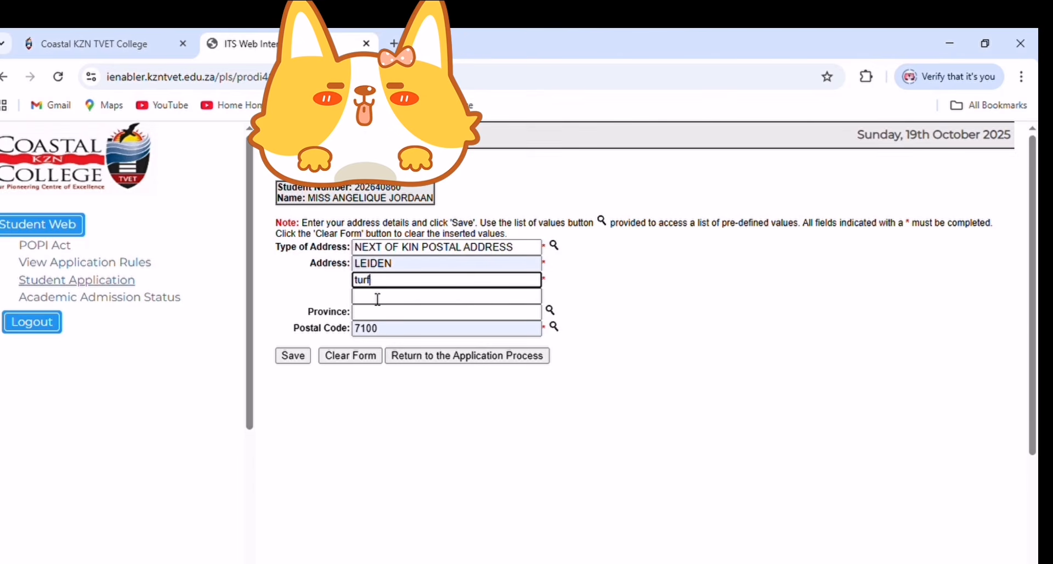
click(292, 356)
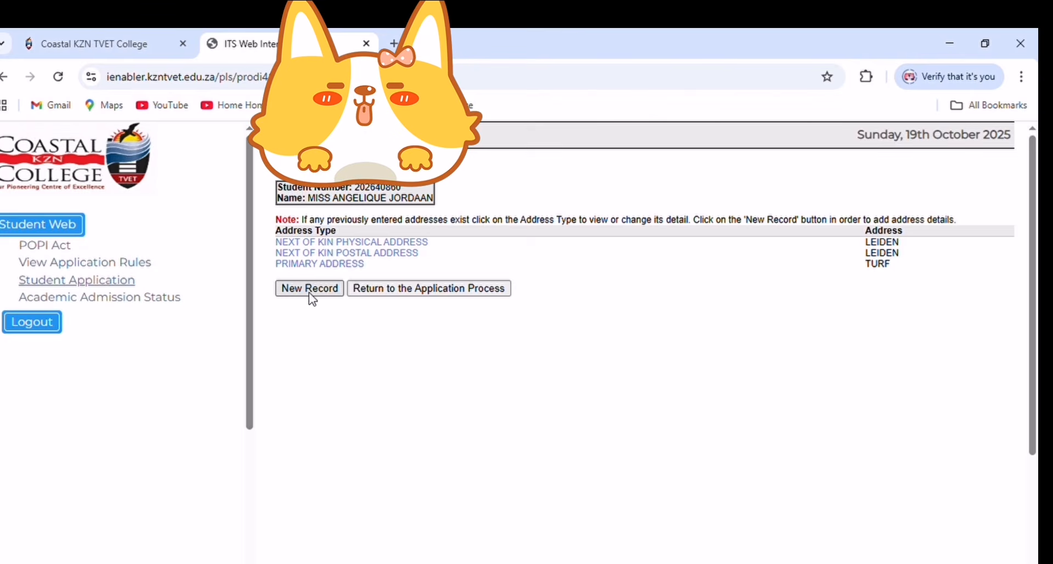
click(310, 289)
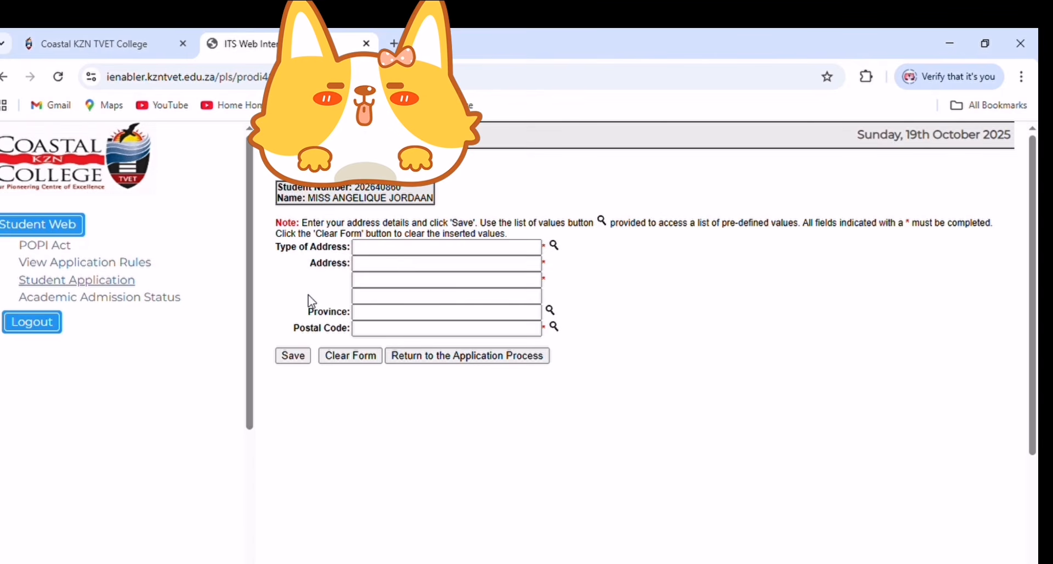
- Save a PHYSICAL ADDRESS from saved browser data, with line three cleared and 'turf' as line two
click(556, 247)
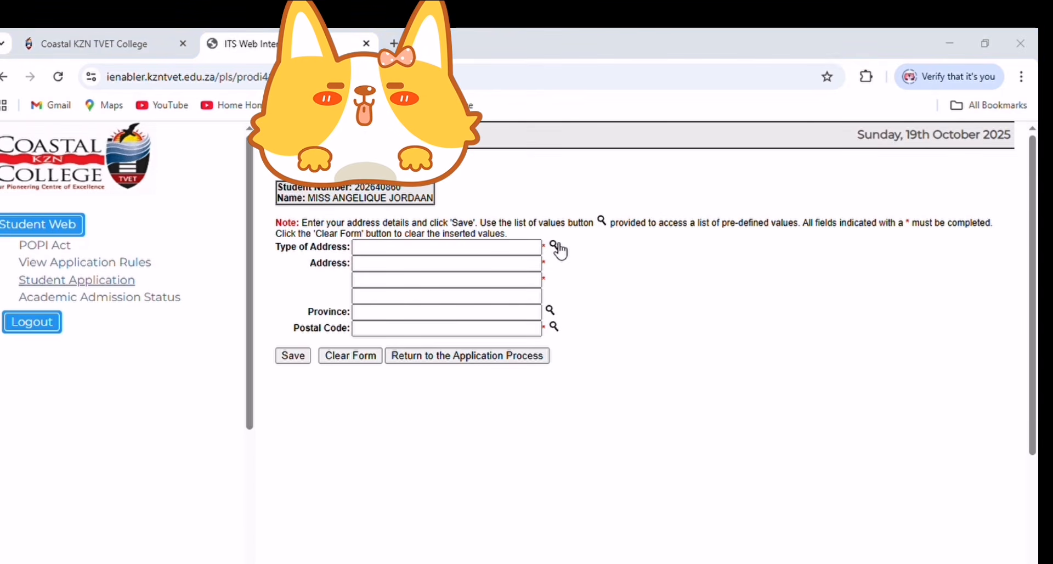
click(21, 226)
click(376, 283)
click(377, 268)
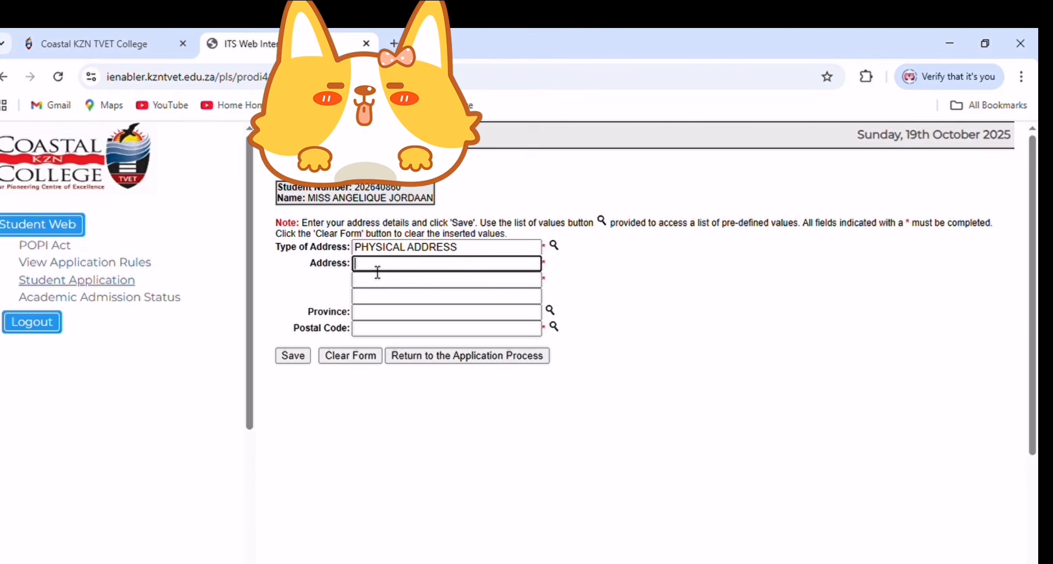
click(565, 204)
click(585, 183)
click(413, 299)
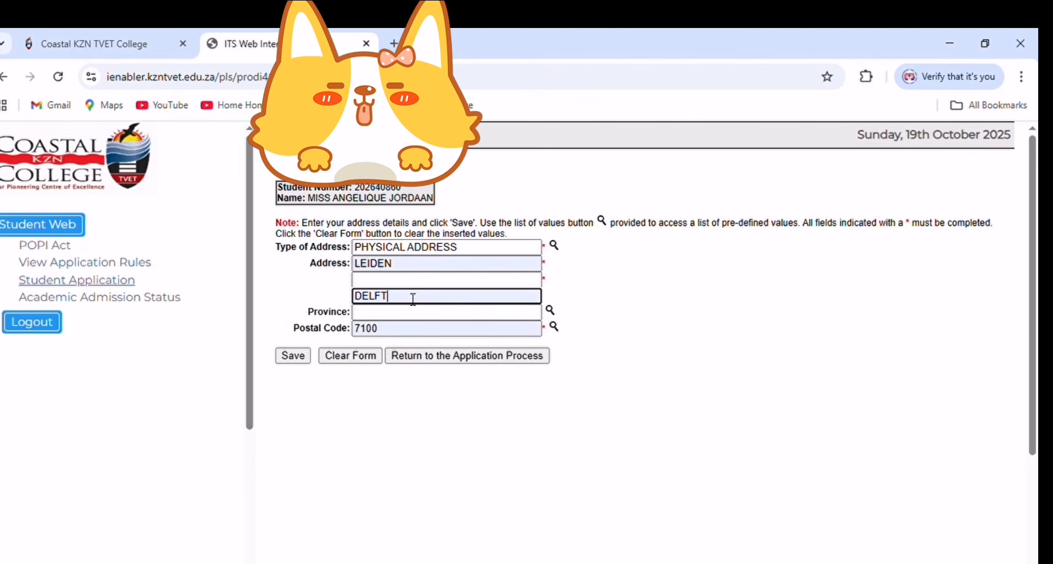
key(BackSpace)
key(BackSpace)
key(BackSpace)
key(BackSpace)
key(BackSpace)
click(381, 281)
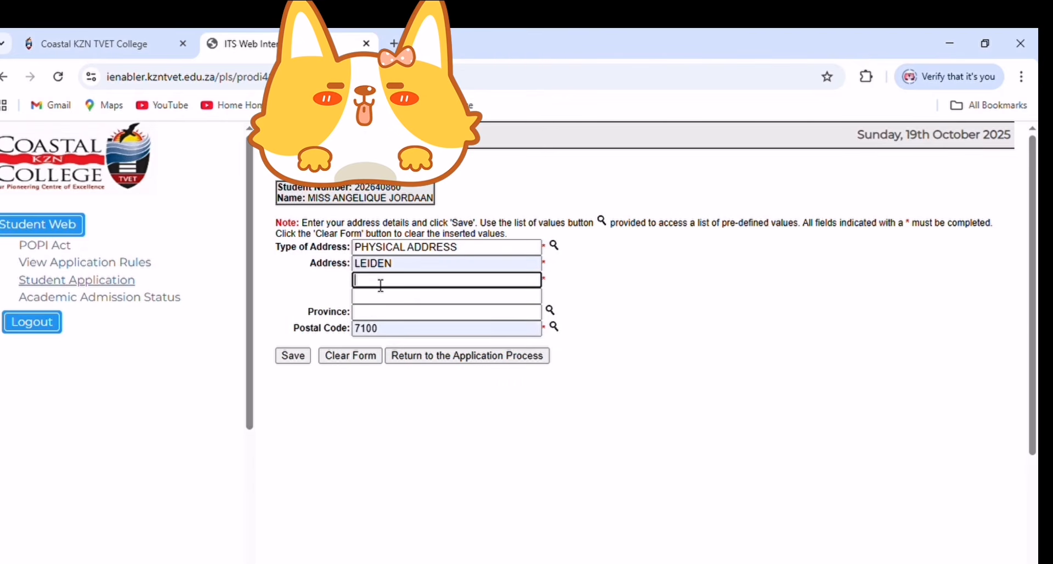
text(turf)
click(295, 356)
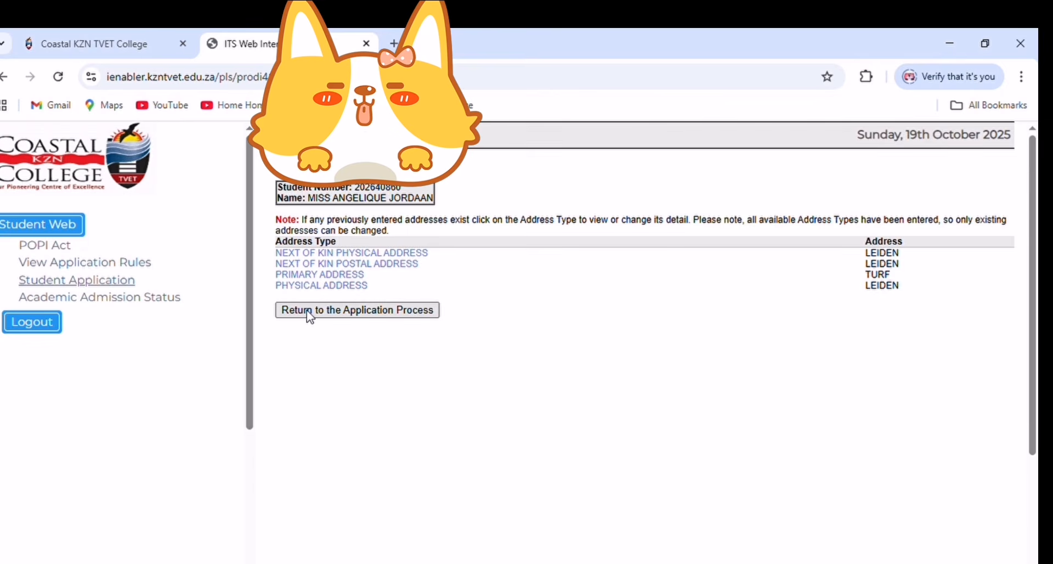
- Return to the application process and open the Update Contact Persons form
click(310, 312)
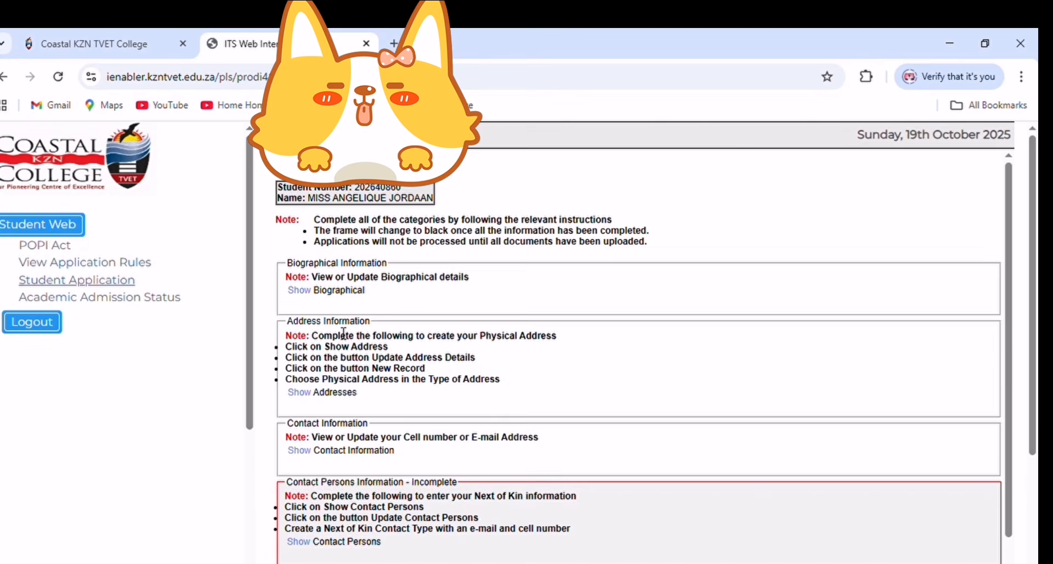
scroll(337, 331, down, 2)
scroll(337, 332, down, 4)
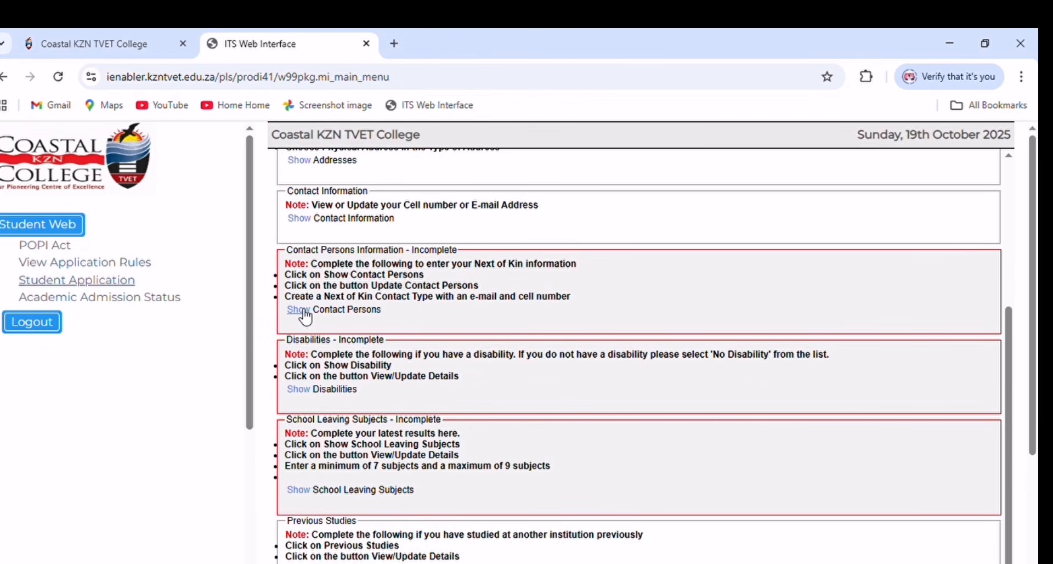
click(299, 309)
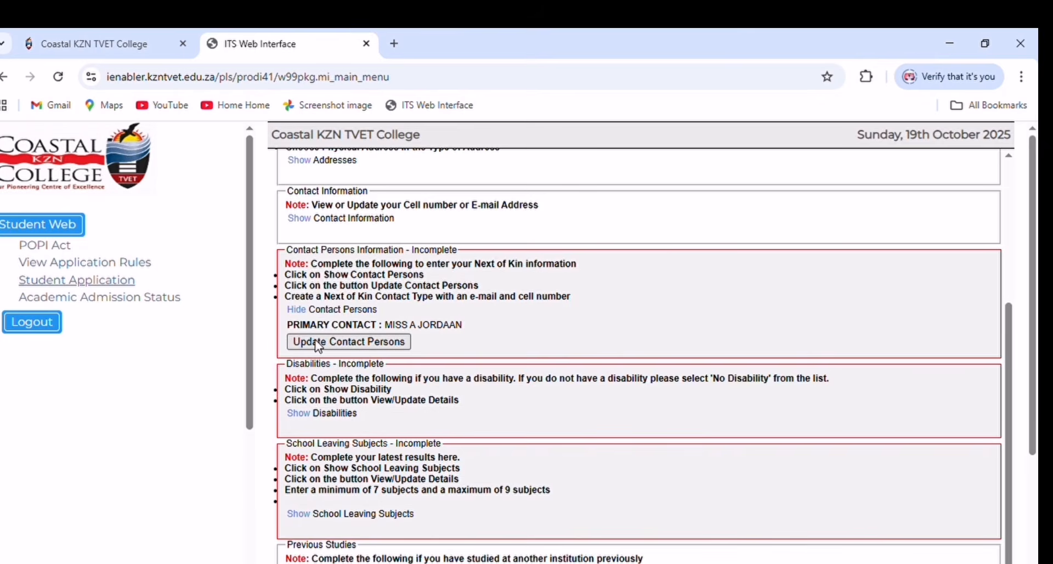
click(316, 341)
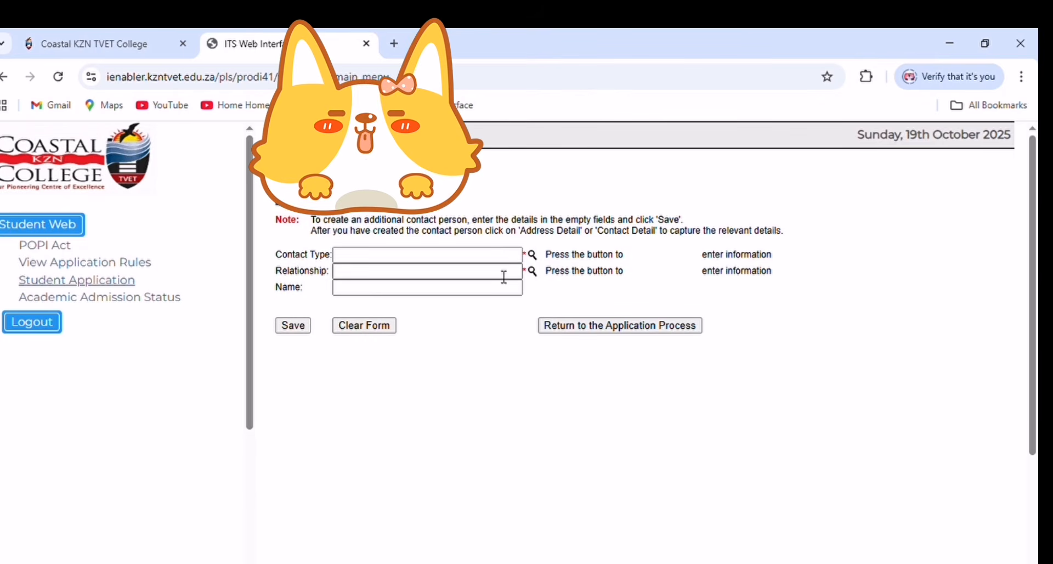
scroll(499, 277, down, 2)
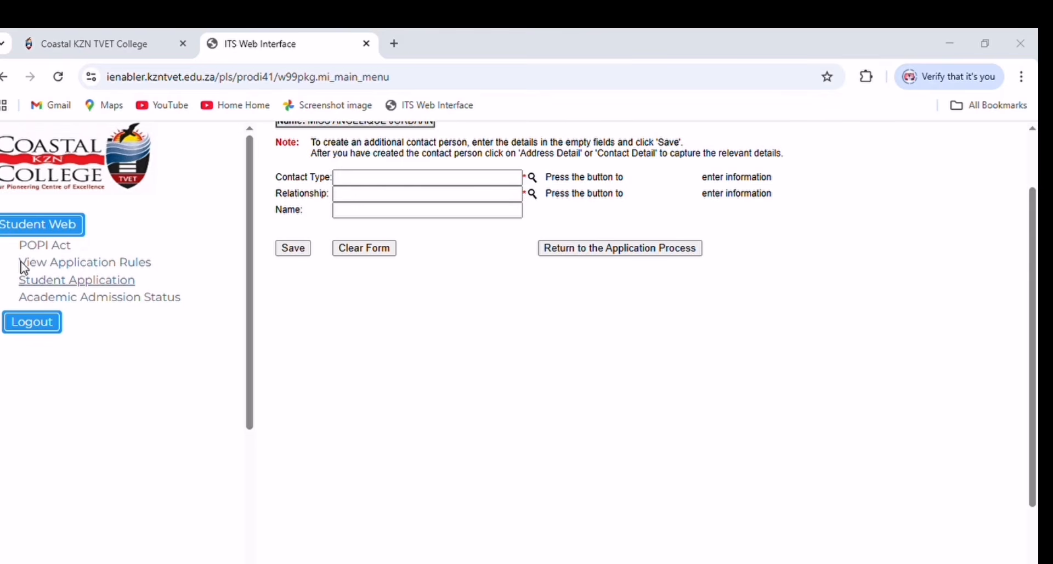
- Save a next-of-kin contact with relationship Mother and the mother's name, then open her contact details
click(18, 221)
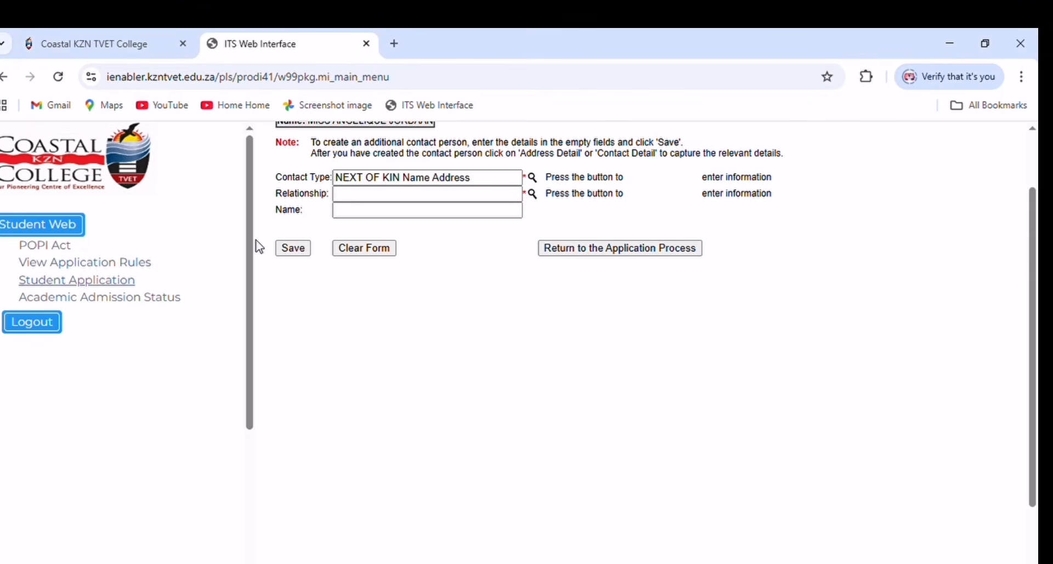
click(540, 194)
click(434, 214)
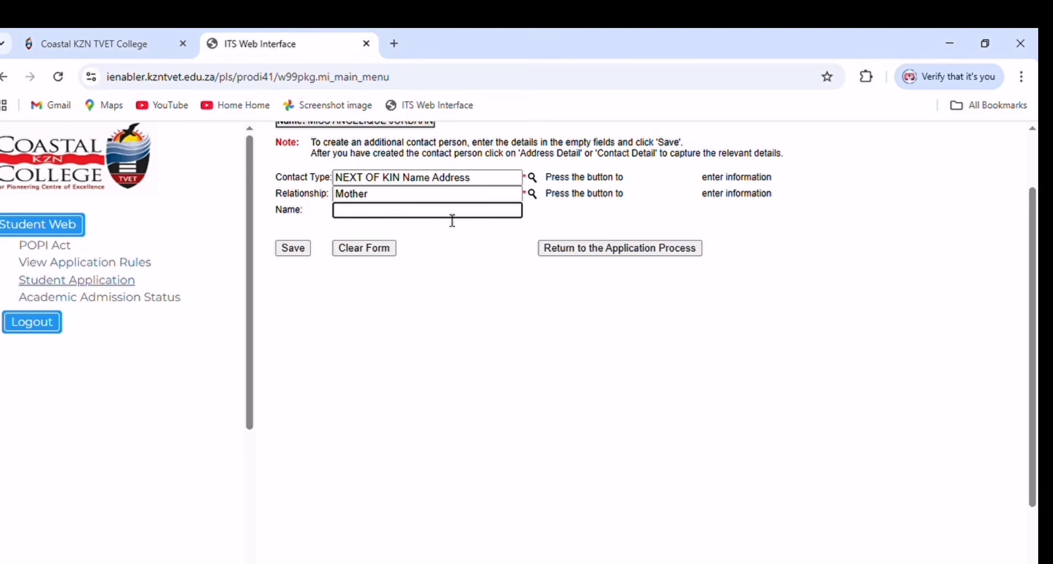
text(syanda)
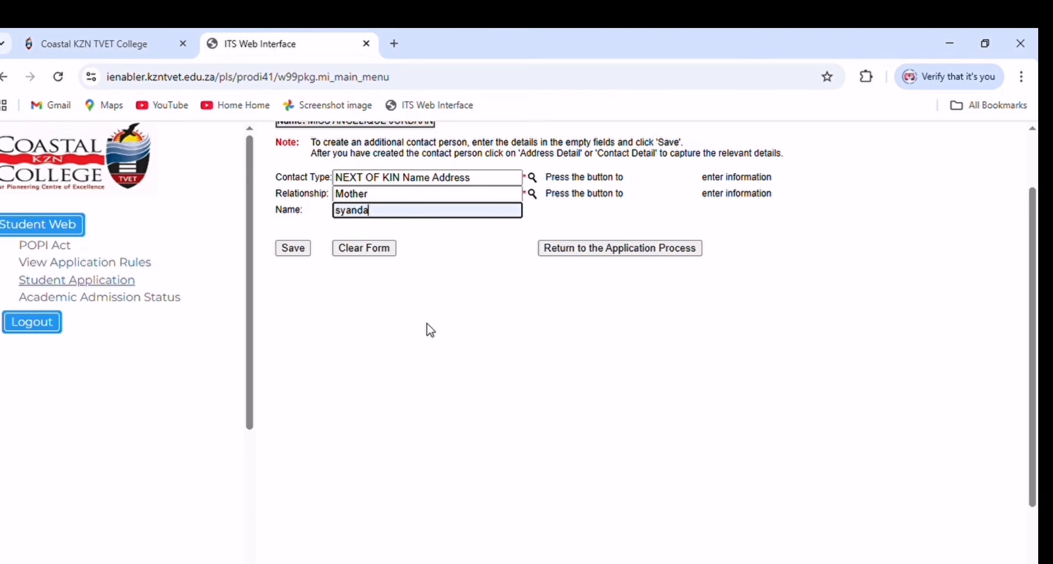
click(292, 248)
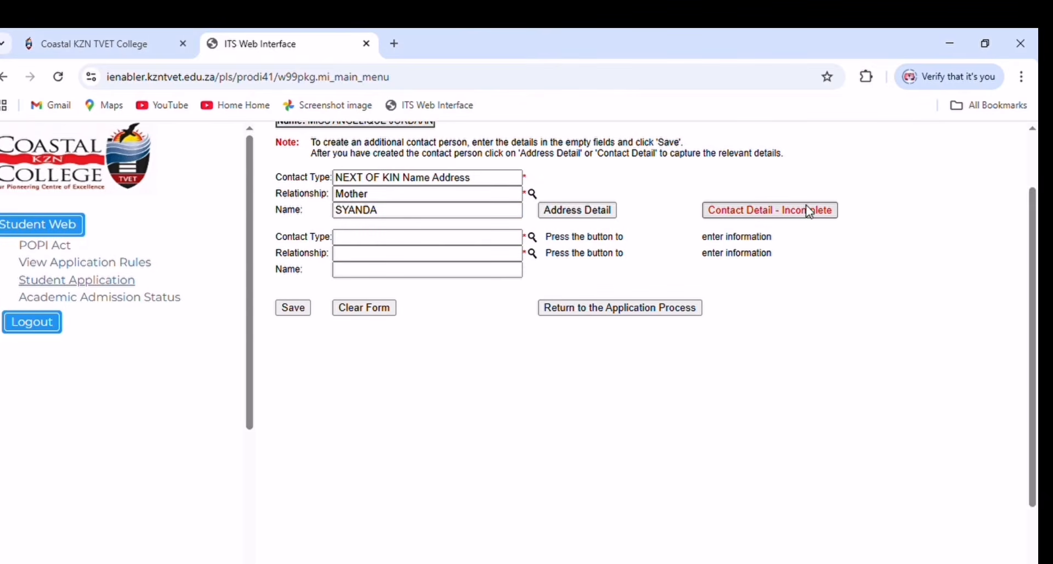
click(755, 215)
click(578, 170)
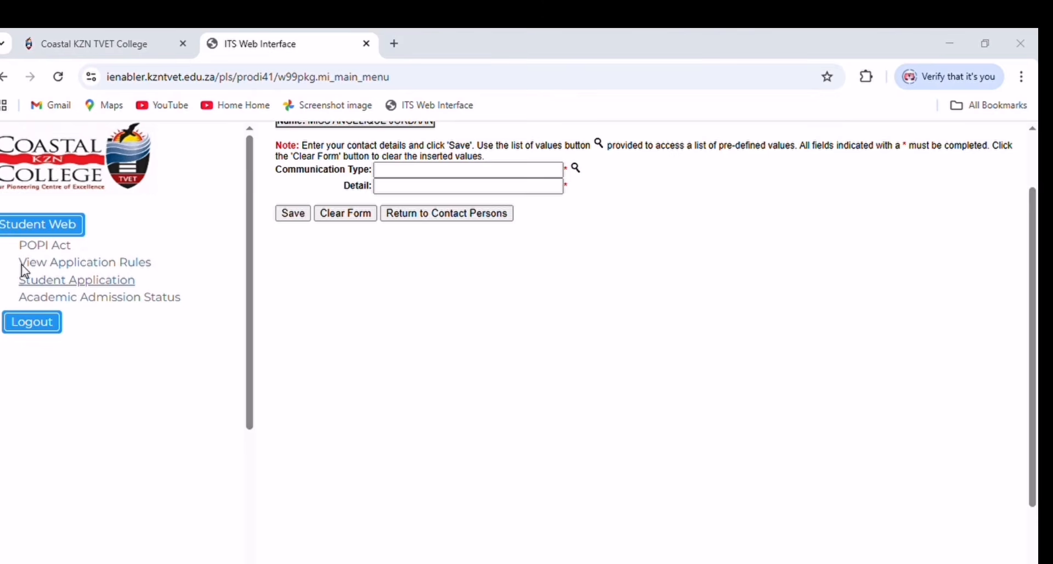
- Save the next of kin's cell number under the NOK CELL NUMBER type
click(394, 191)
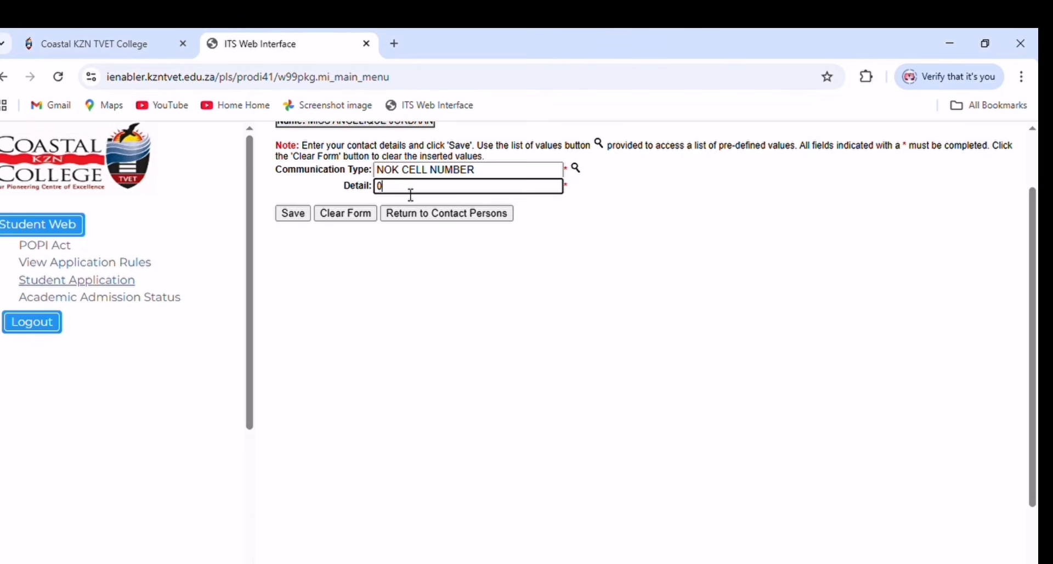
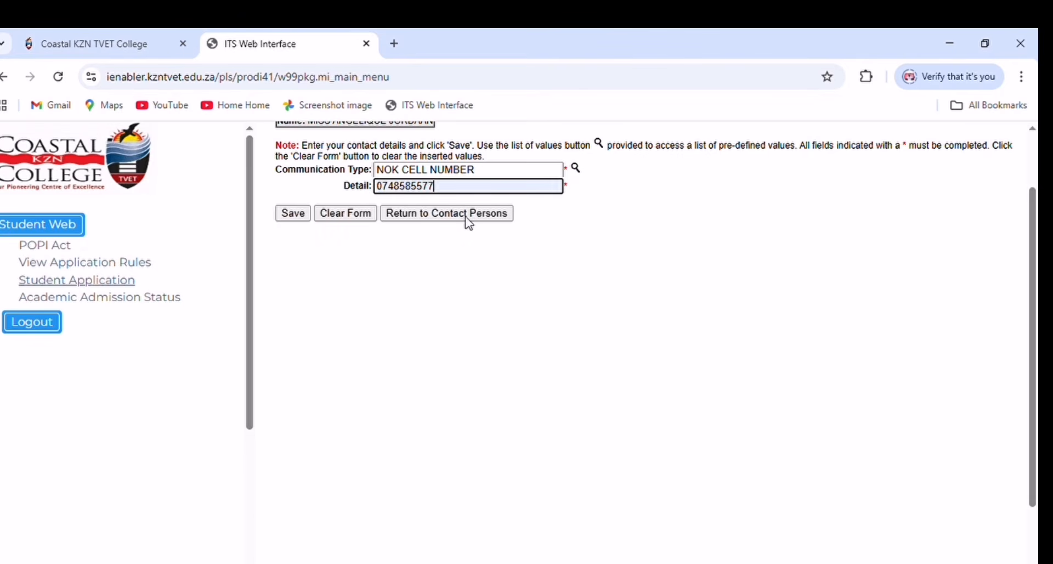
click(305, 217)
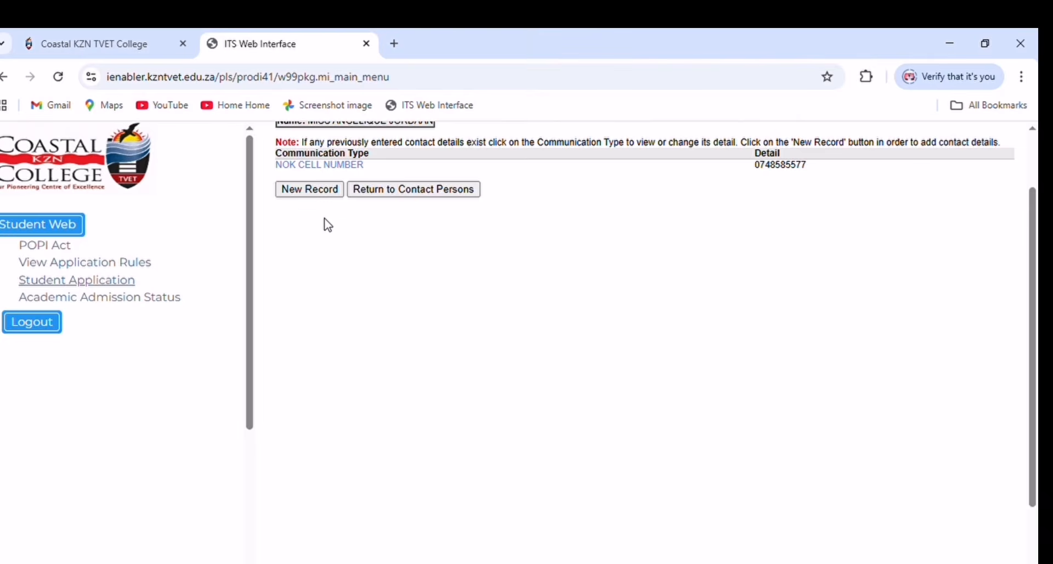
- Add and save the next of kin's e-mail address as NOK E-mail Address Type, then return to Contact Persons
click(310, 190)
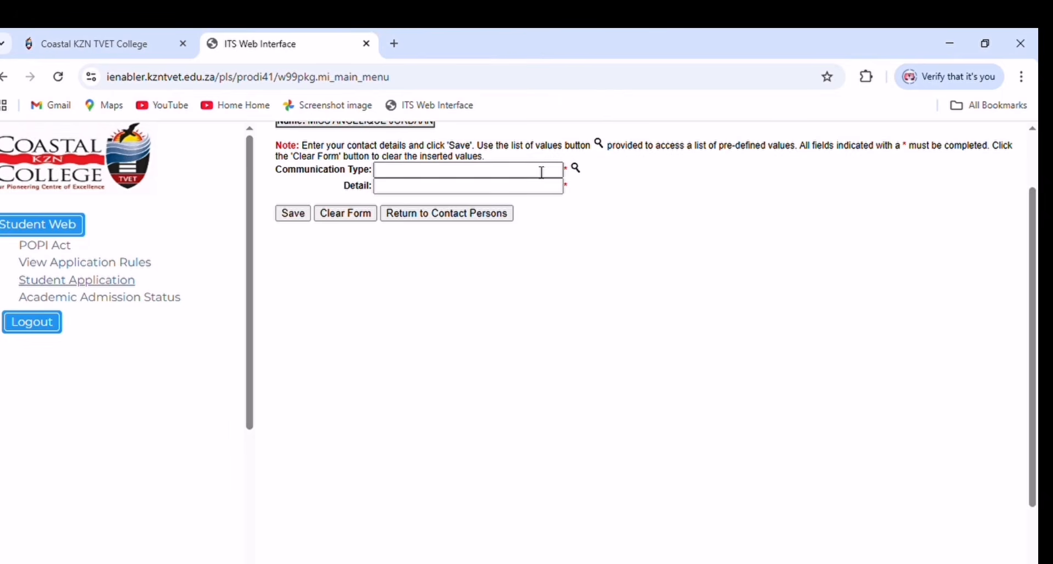
click(580, 169)
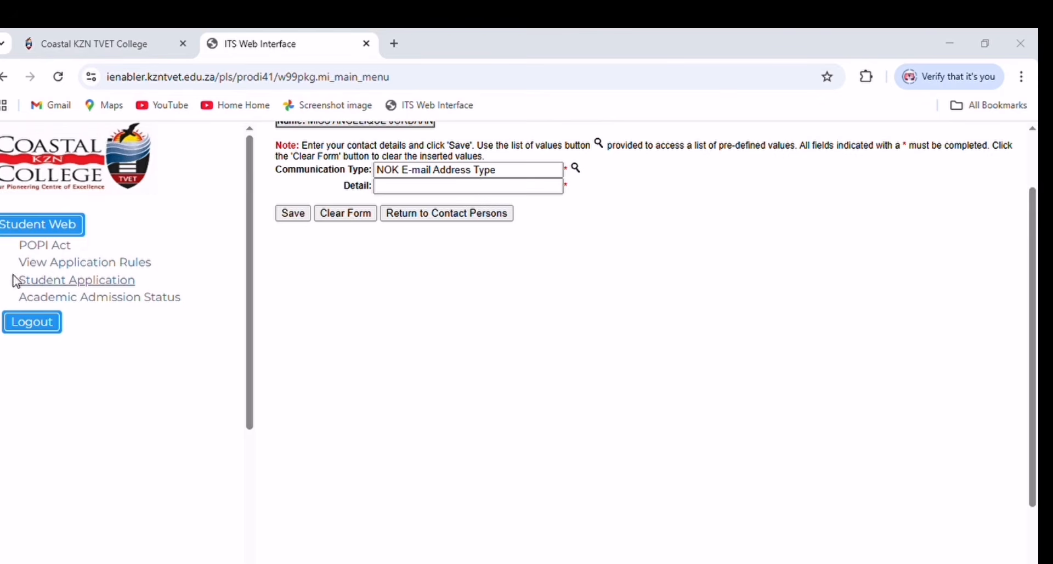
click(409, 187)
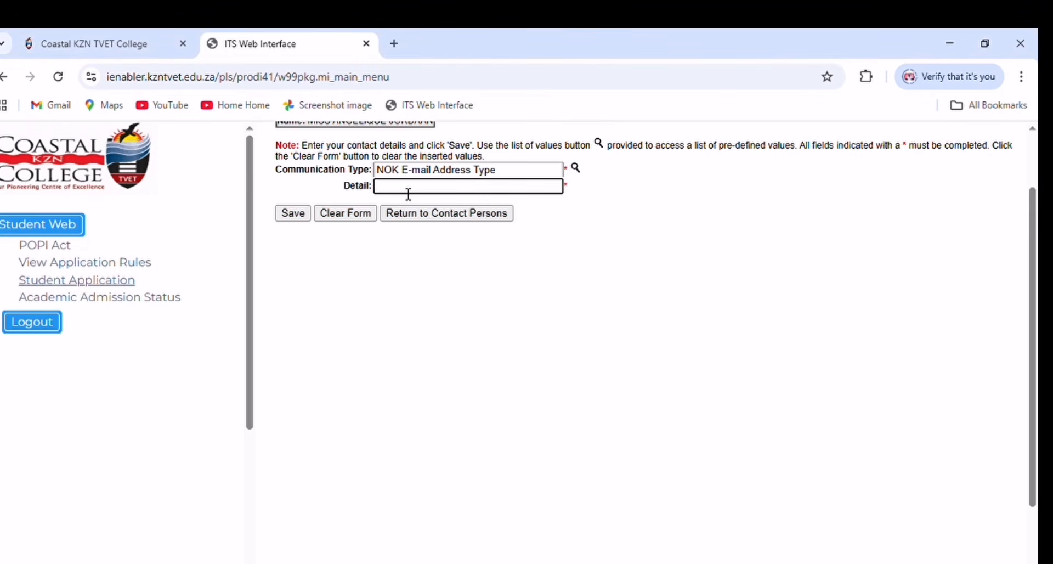
text(i)
click(434, 201)
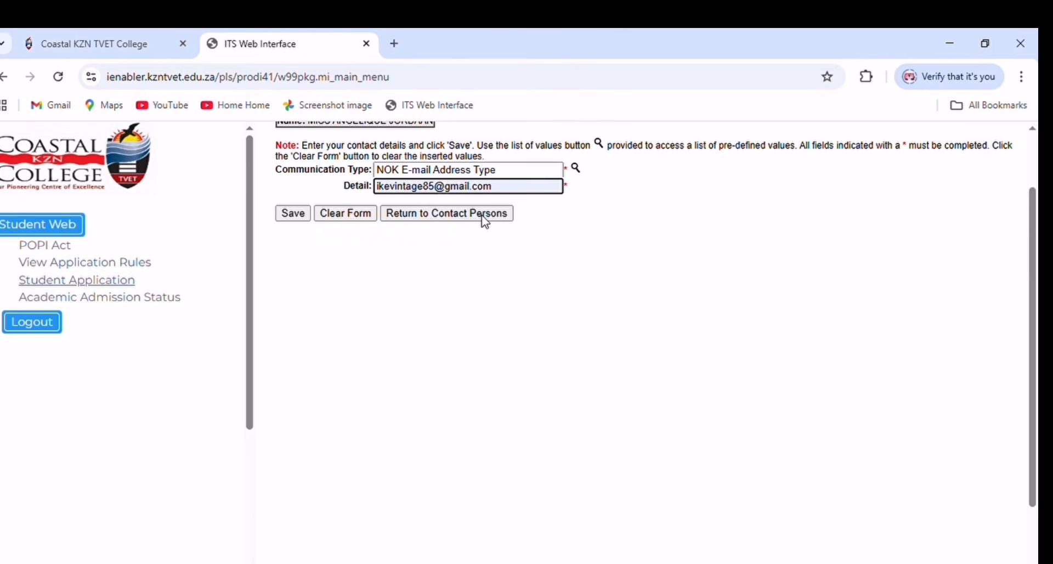
click(299, 220)
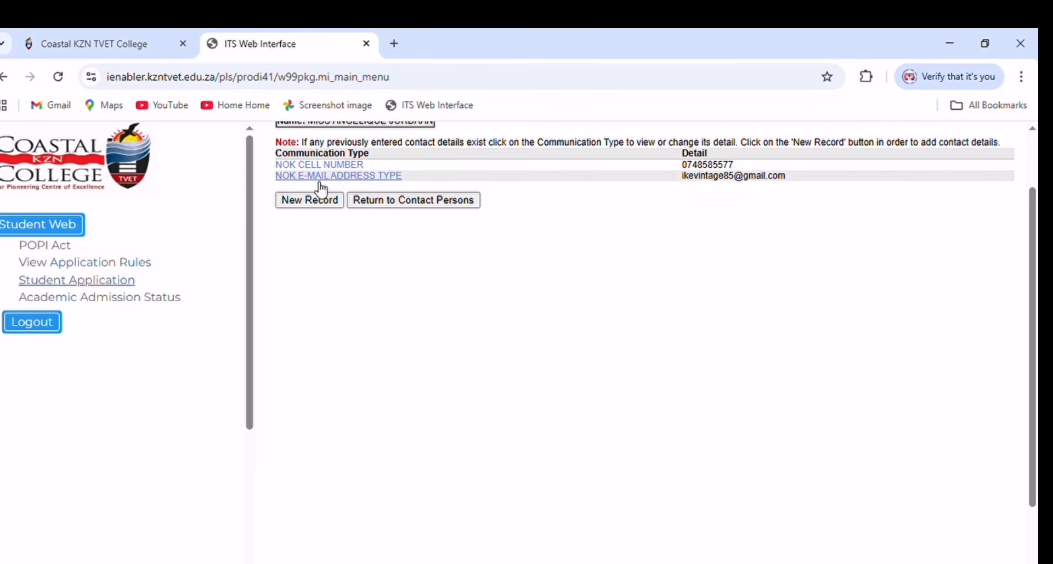
click(376, 204)
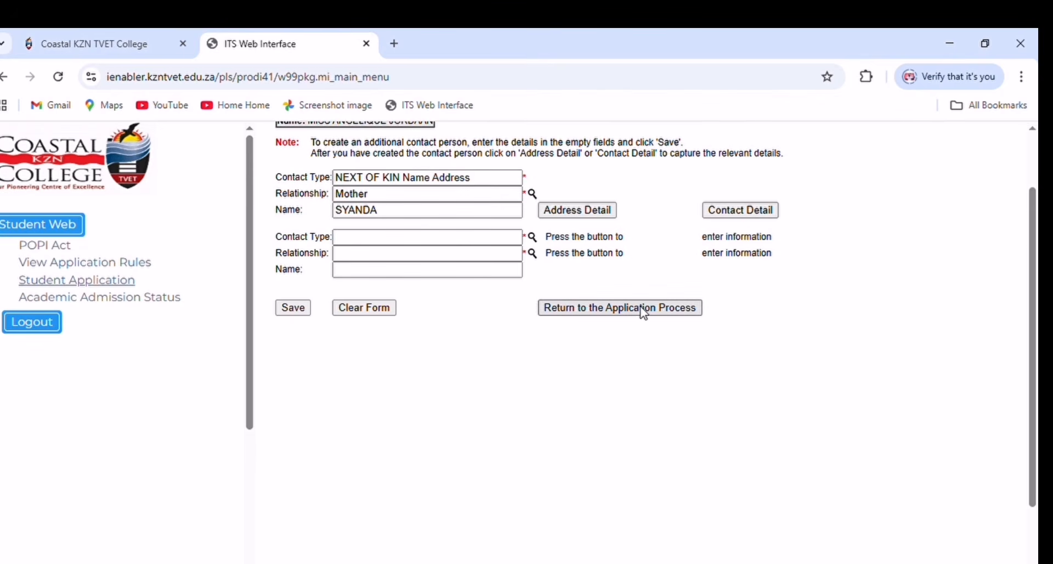
- From the application overview, save NONE as the first disability and return to the overview
click(594, 315)
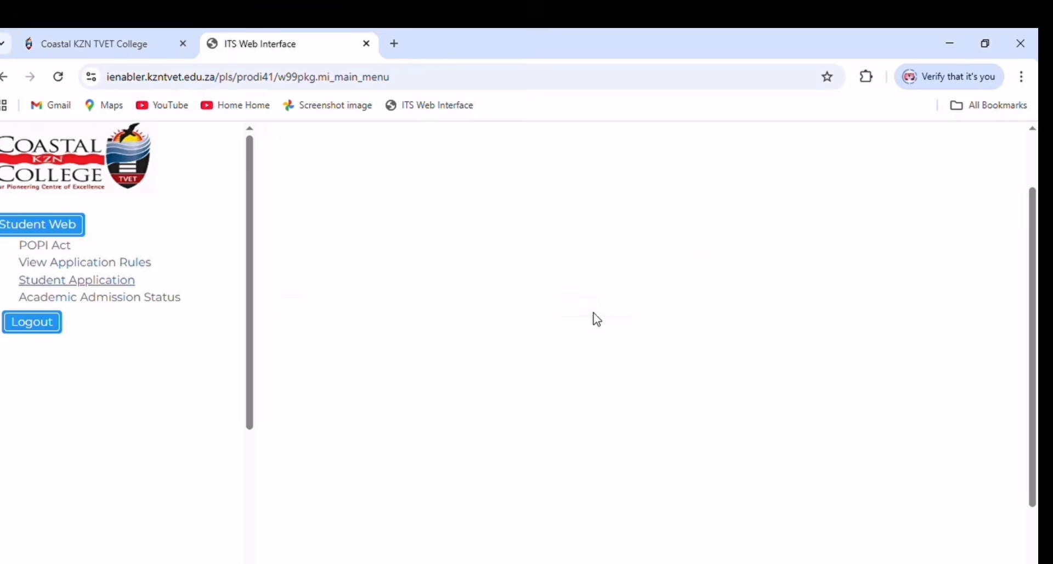
scroll(378, 409, down, 3)
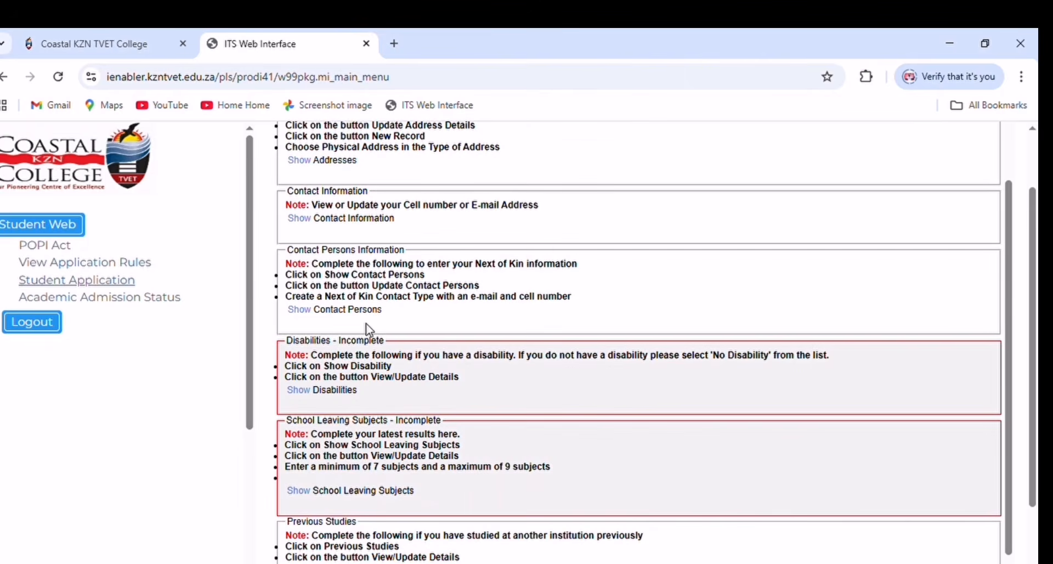
click(313, 390)
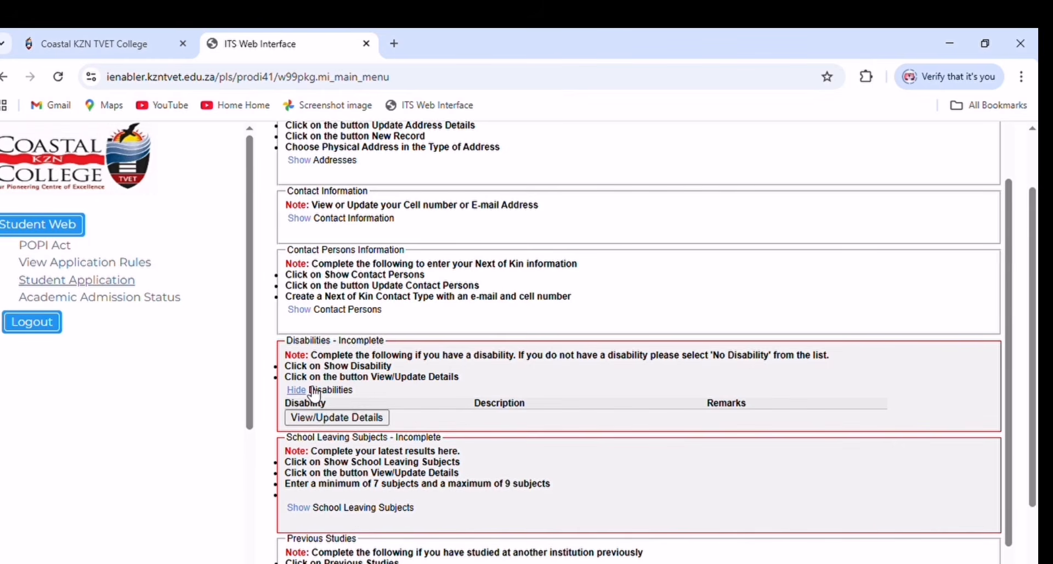
click(325, 419)
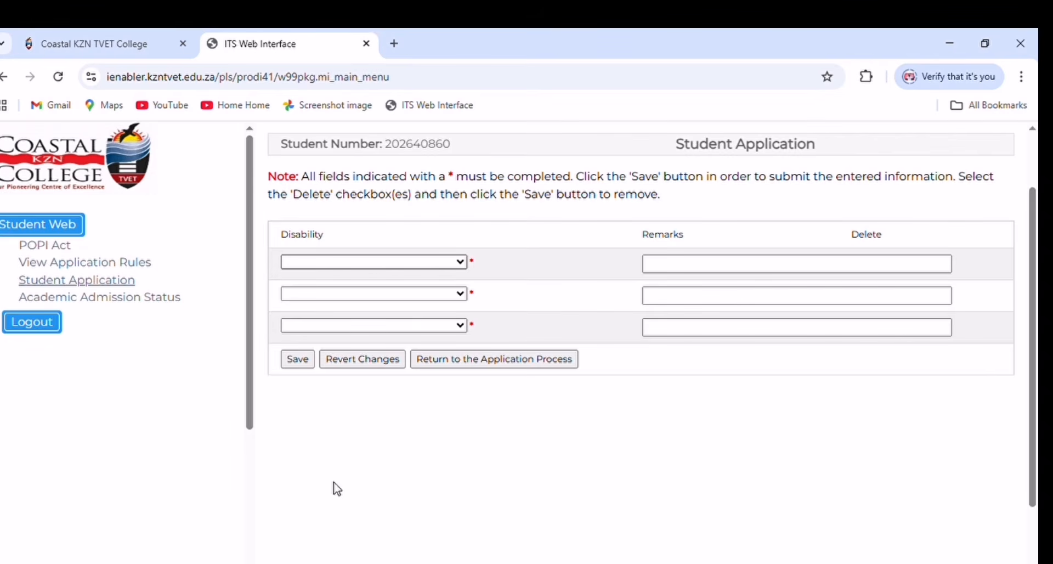
click(330, 515)
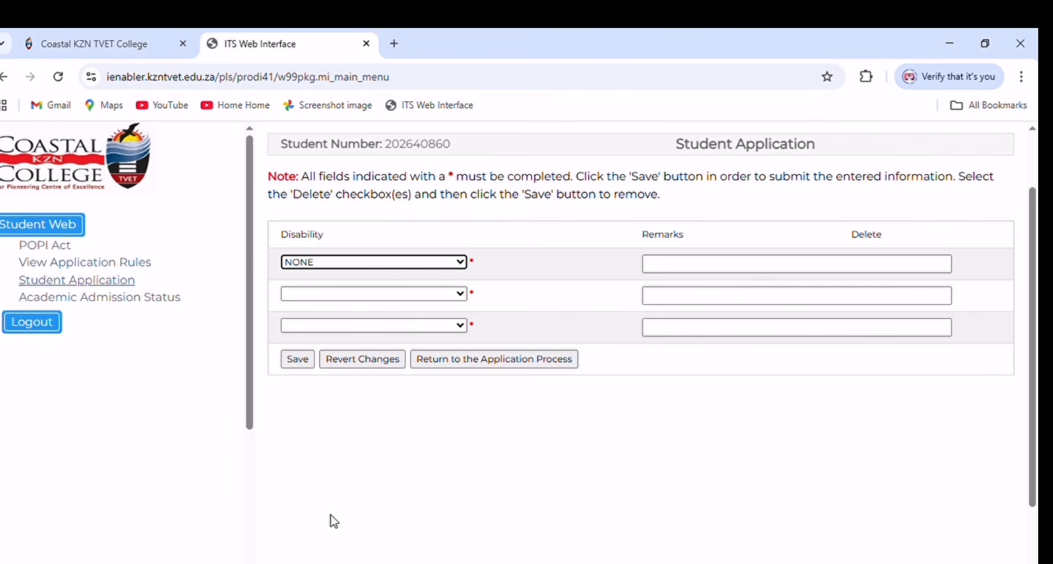
click(298, 359)
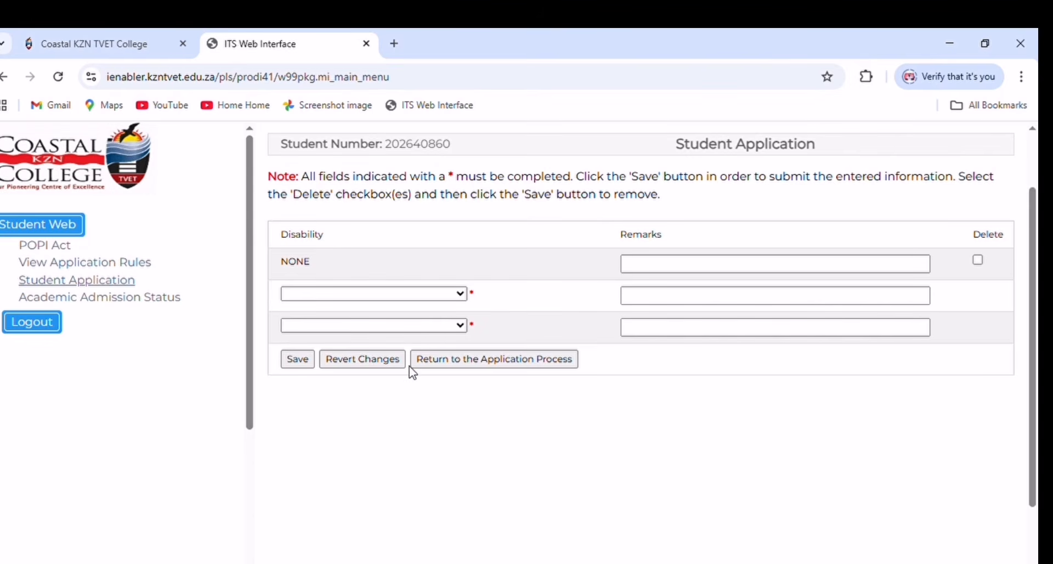
click(430, 364)
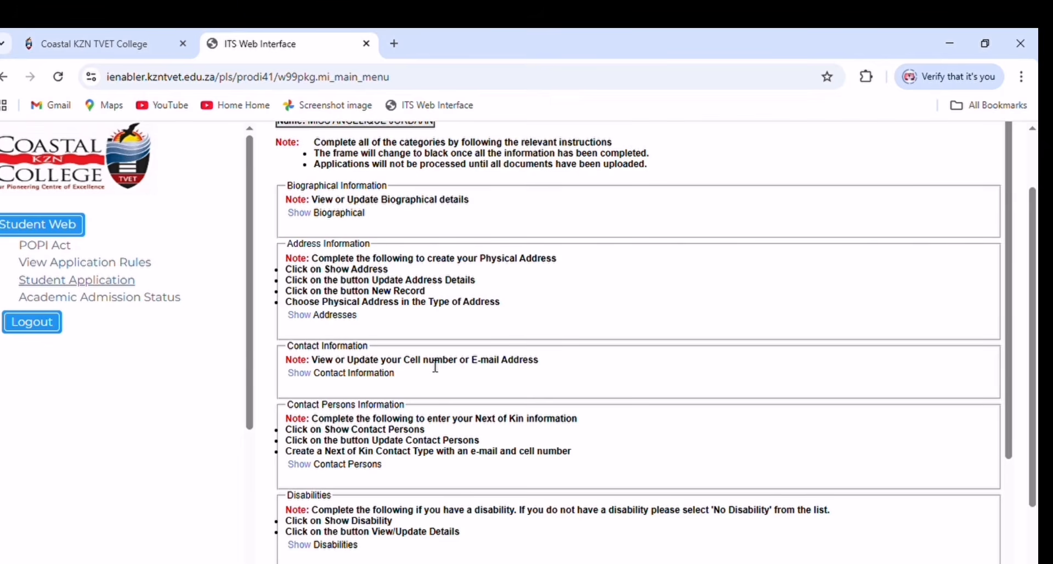
scroll(411, 386, down, 5)
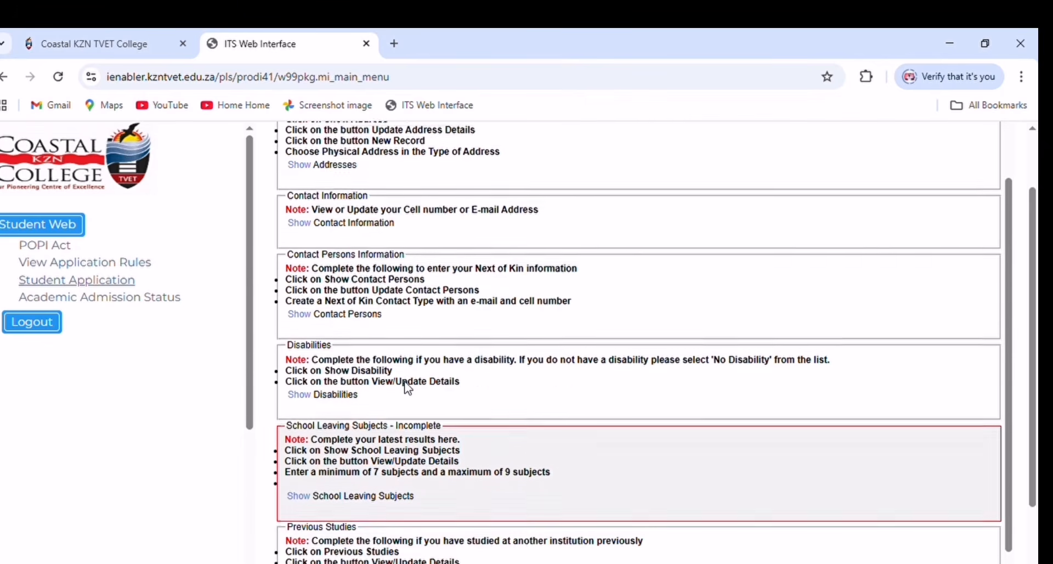
- In the School Leaving Subjects form, choose AFRIKAANS, ENGLISH 1ST LANGUAGE and MATHEMATICAL LITERACY for the first rows
scroll(410, 389, down, 1)
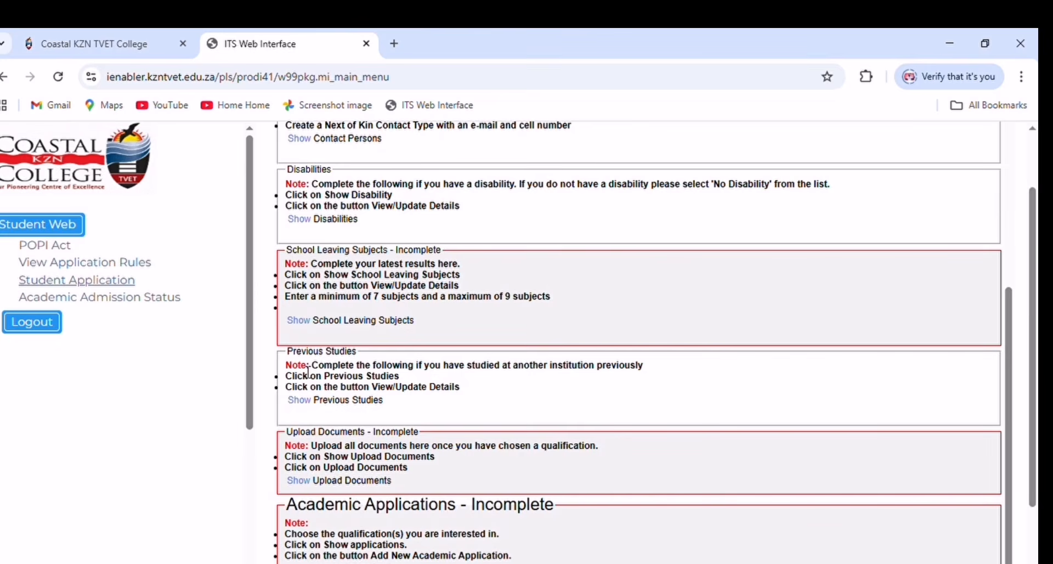
click(301, 321)
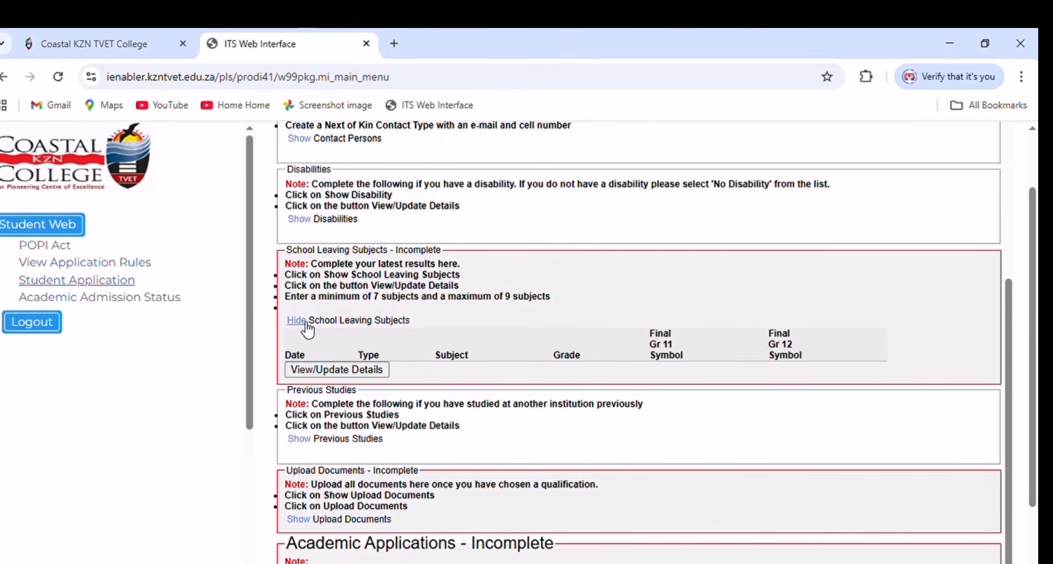
click(338, 370)
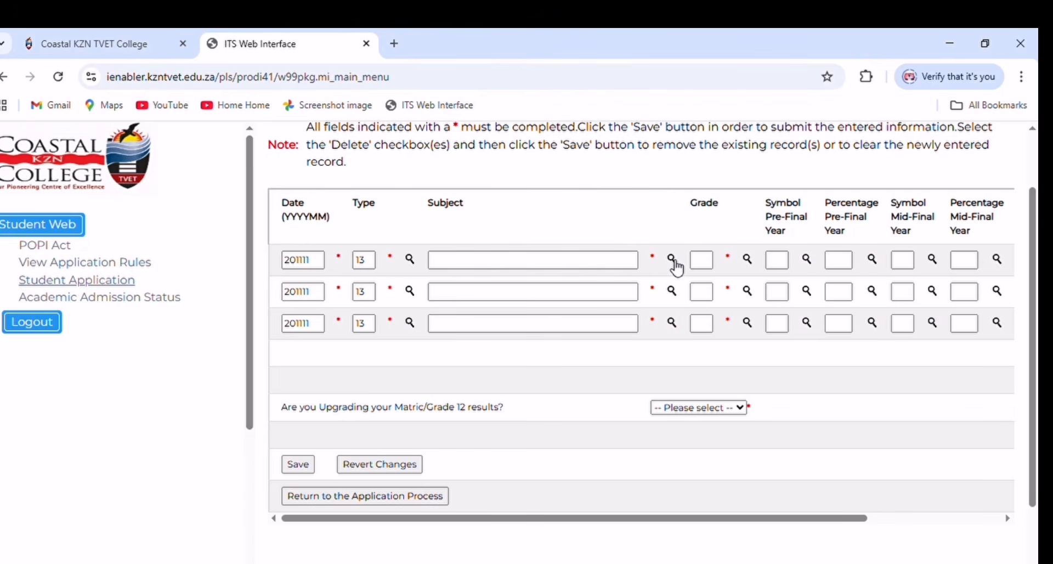
click(674, 261)
click(546, 258)
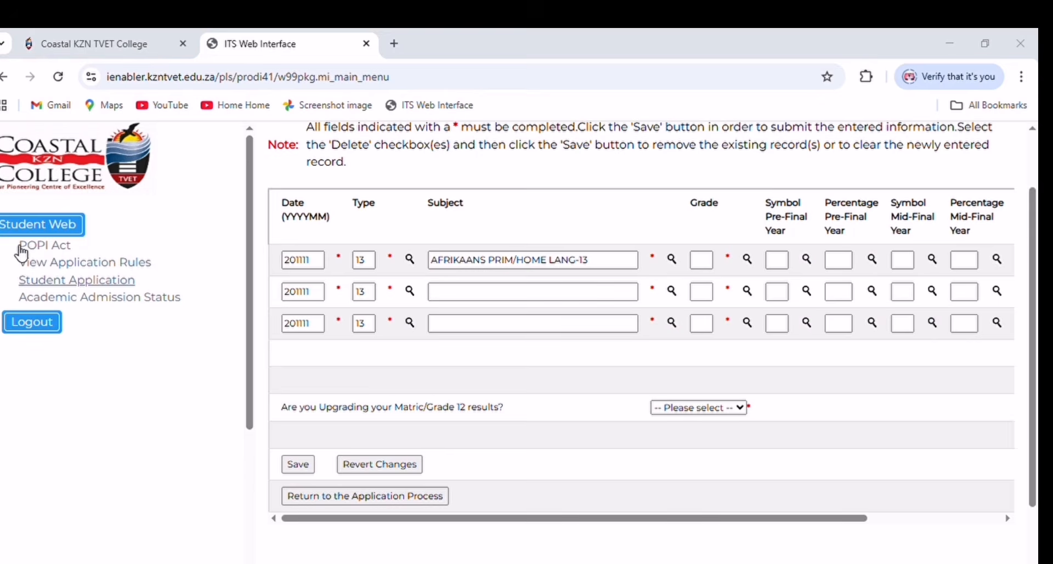
click(675, 324)
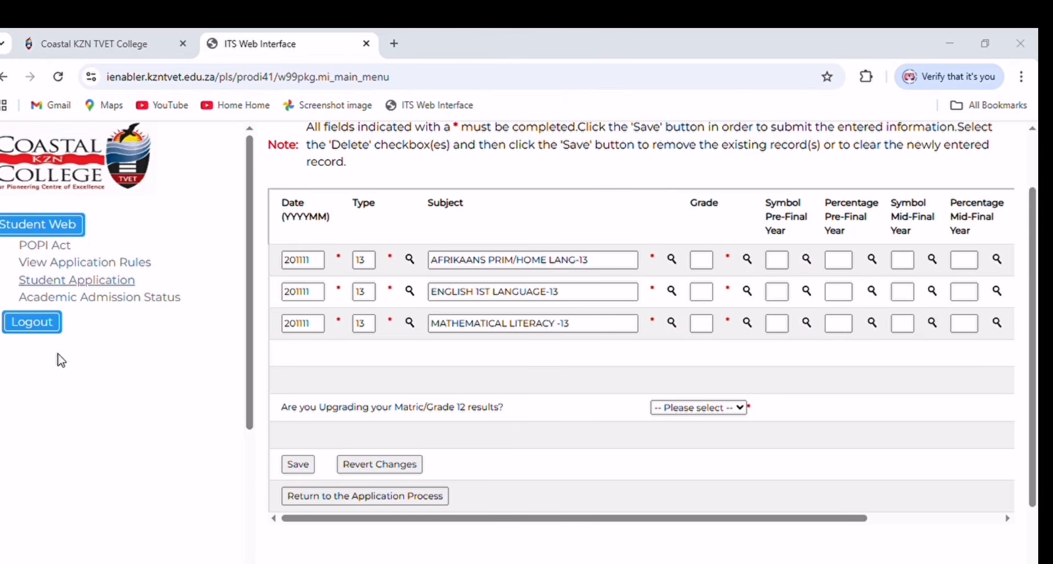
- Grade the three subjects 6, 7 and 7 and save, which raises missing-symbol errors
click(14, 345)
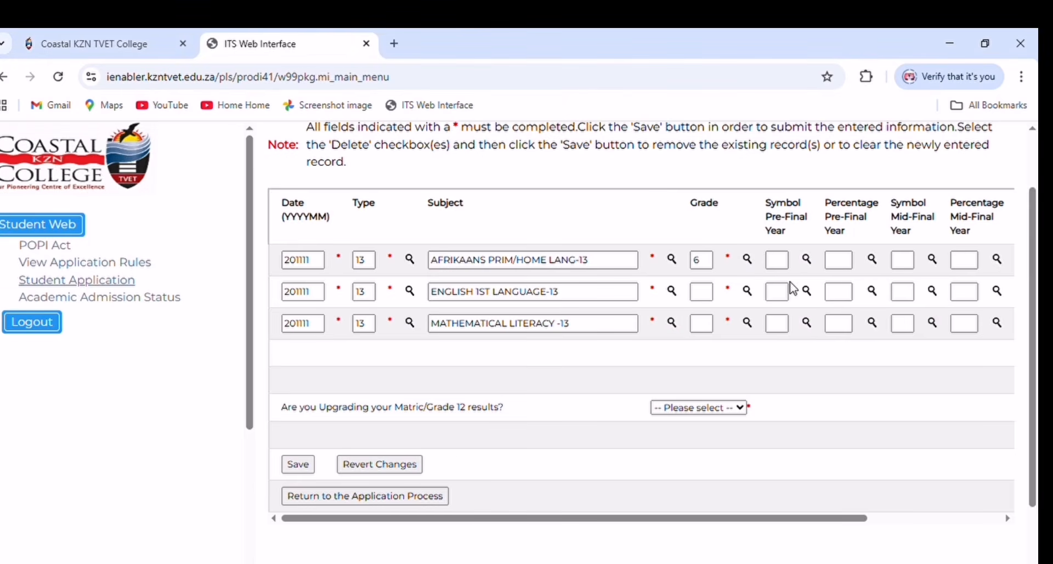
click(747, 291)
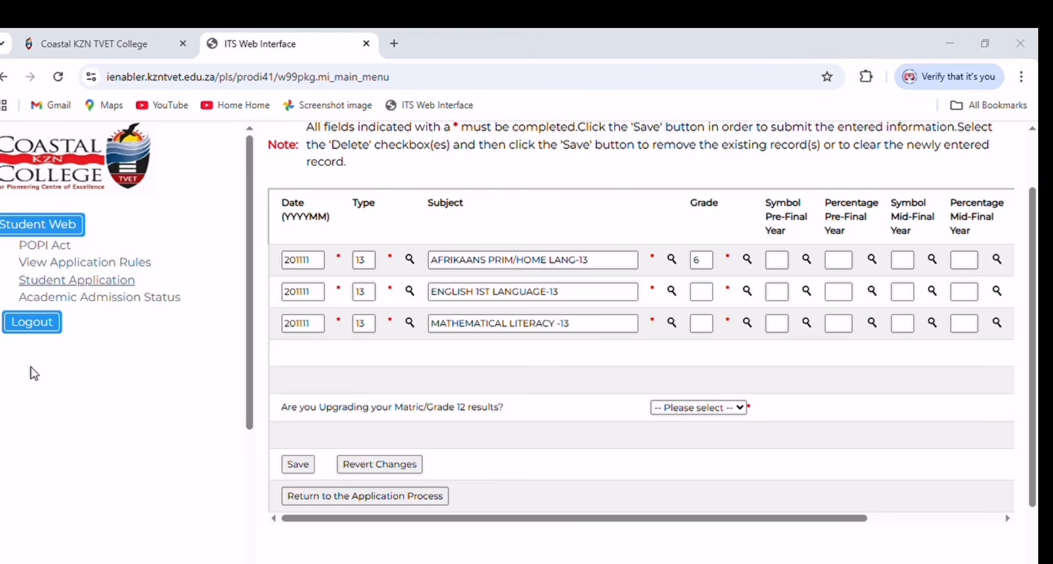
click(10, 377)
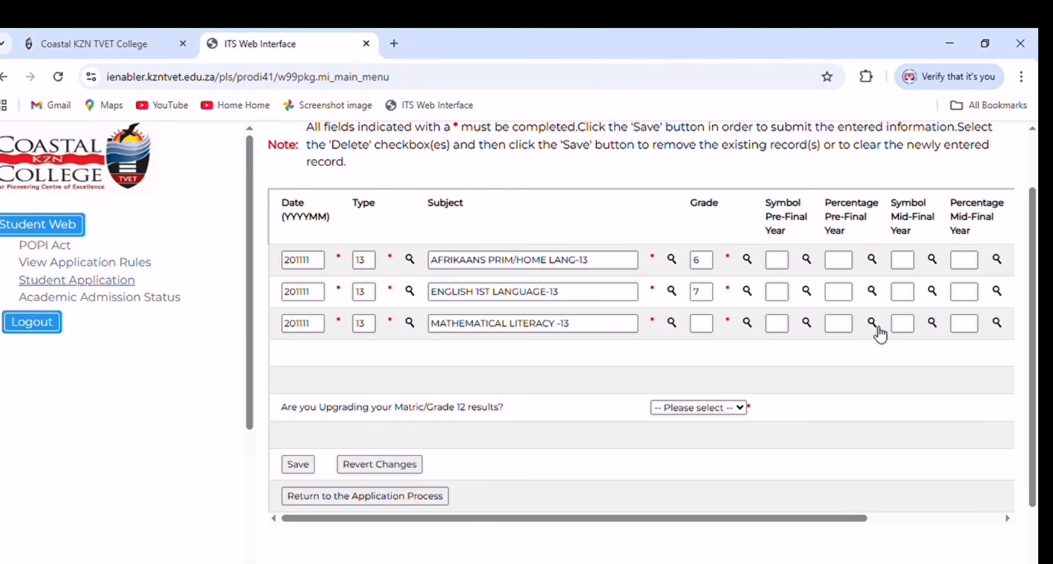
click(748, 323)
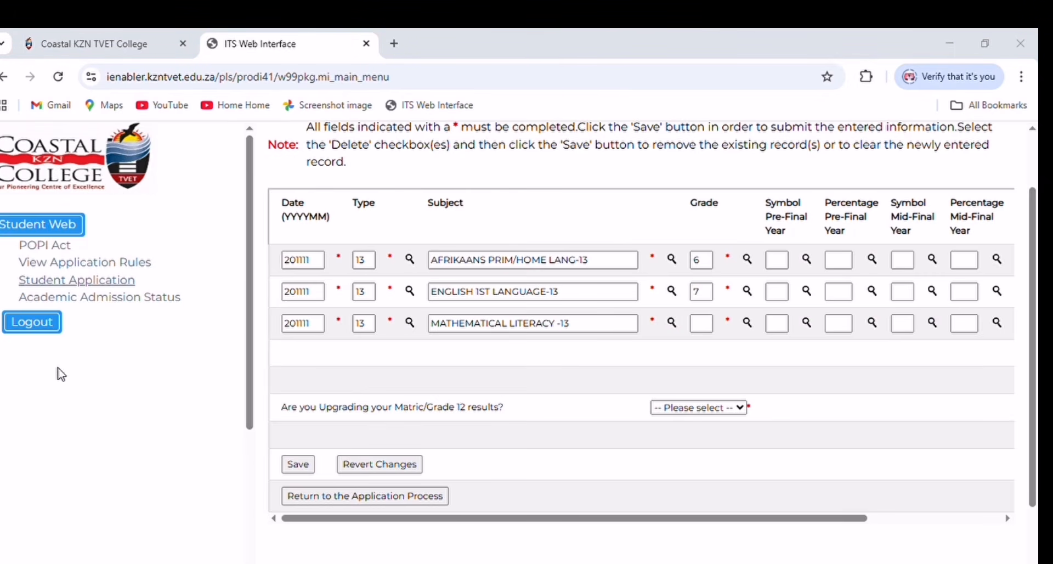
click(9, 373)
click(299, 464)
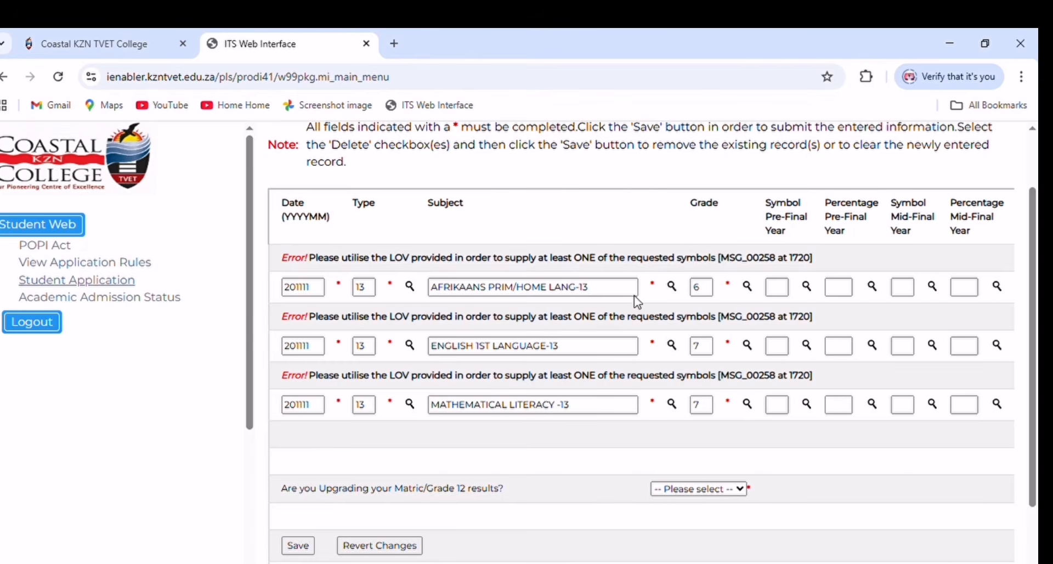
- Fill in pre-final symbols for the first three subjects and save them
click(811, 284)
click(812, 289)
click(806, 345)
click(809, 404)
click(1002, 287)
click(698, 243)
click(298, 545)
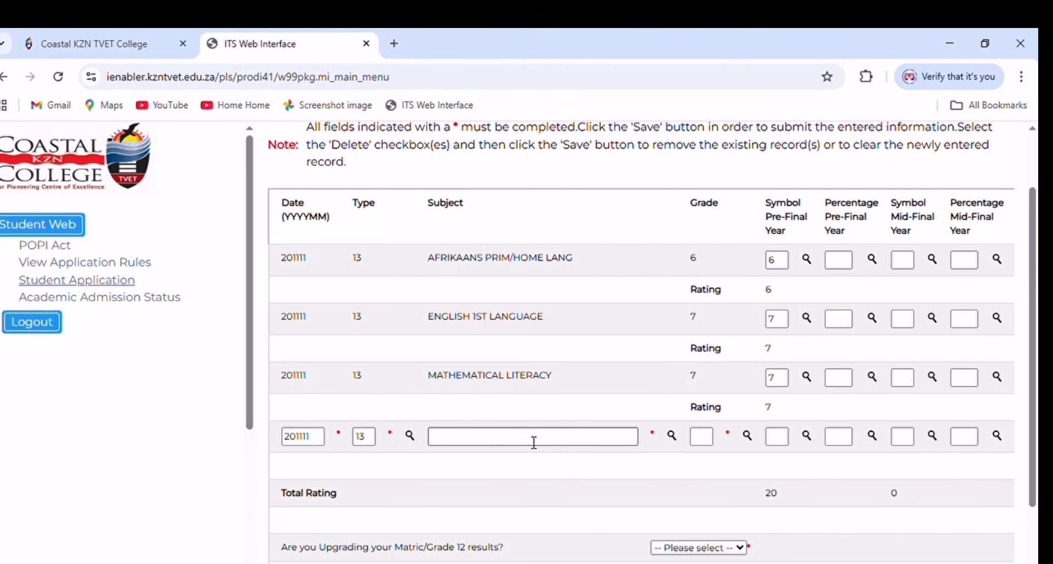
- Add LIFE ORIENTATION-13 as the fourth subject with grade and symbol 7, and save it
click(678, 439)
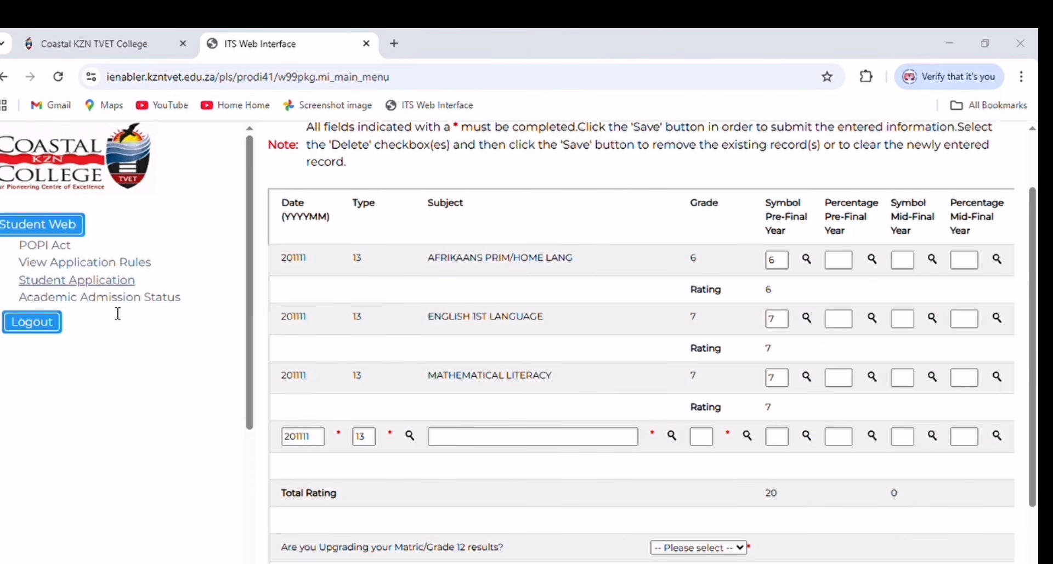
click(28, 260)
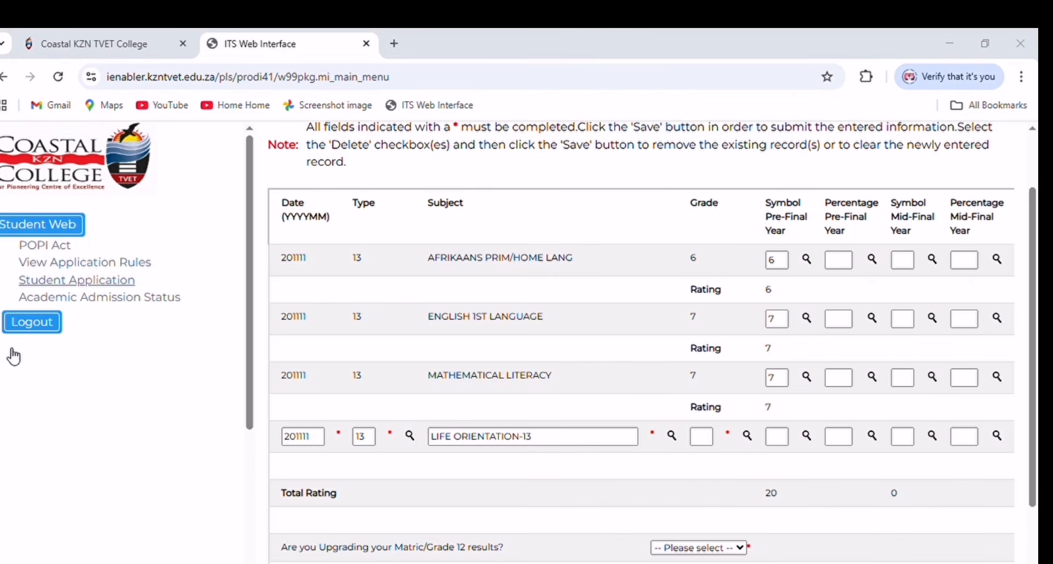
text(7)
click(14, 226)
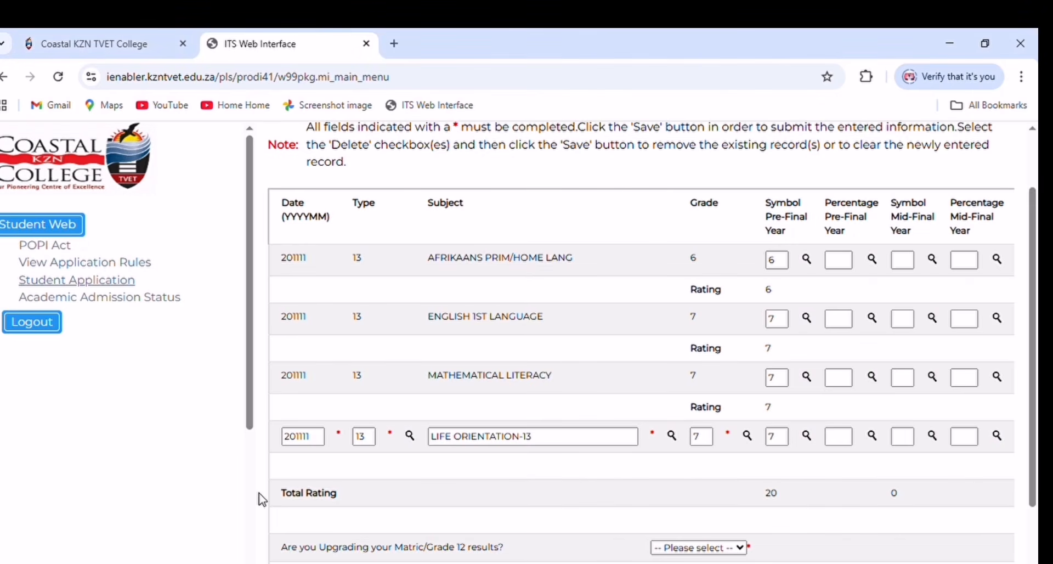
scroll(744, 493, down, 2)
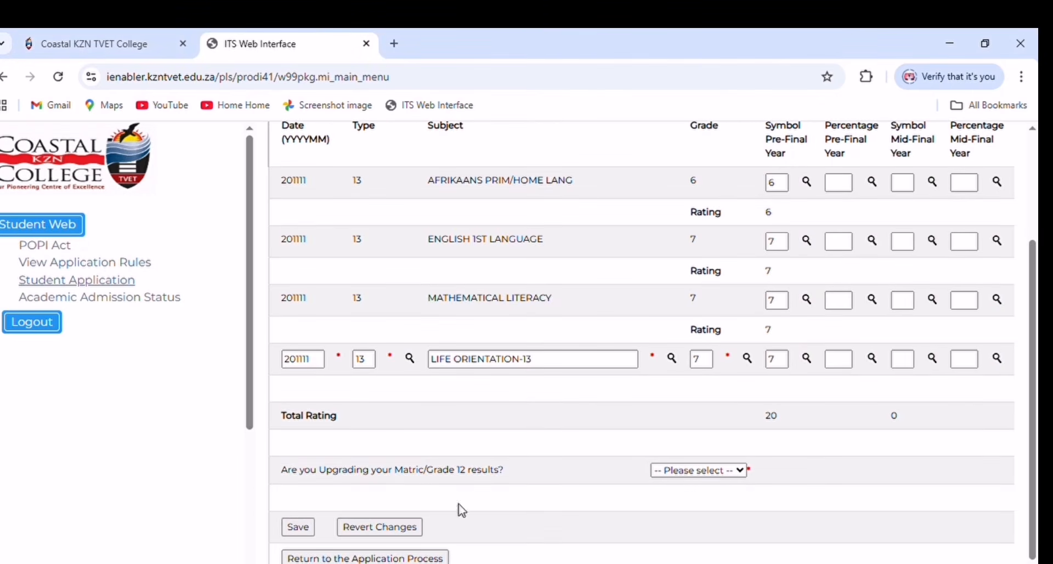
click(296, 527)
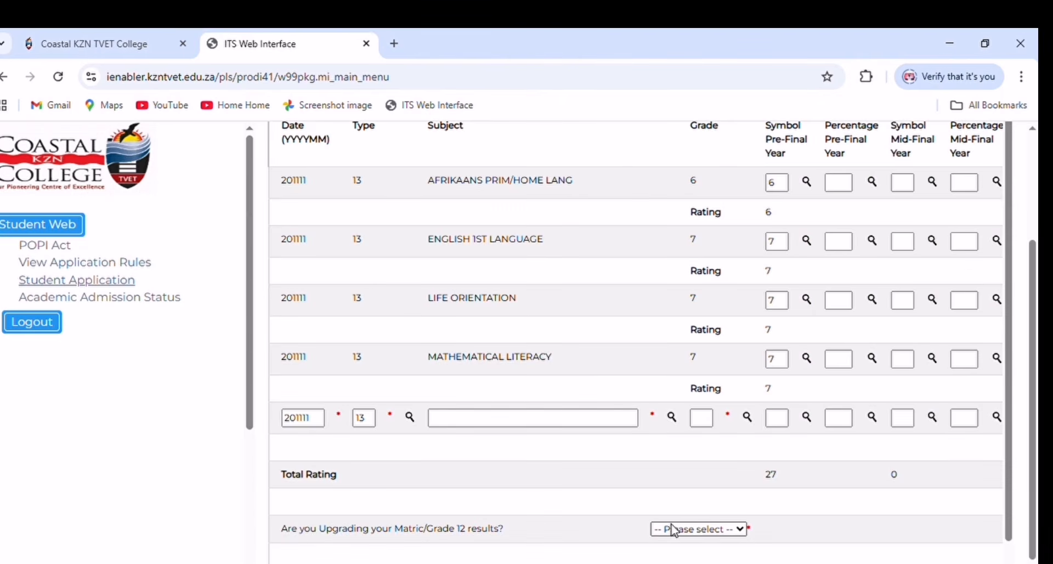
- Add Consumer Studies as the next subject with grade 6 and symbol 6
click(676, 421)
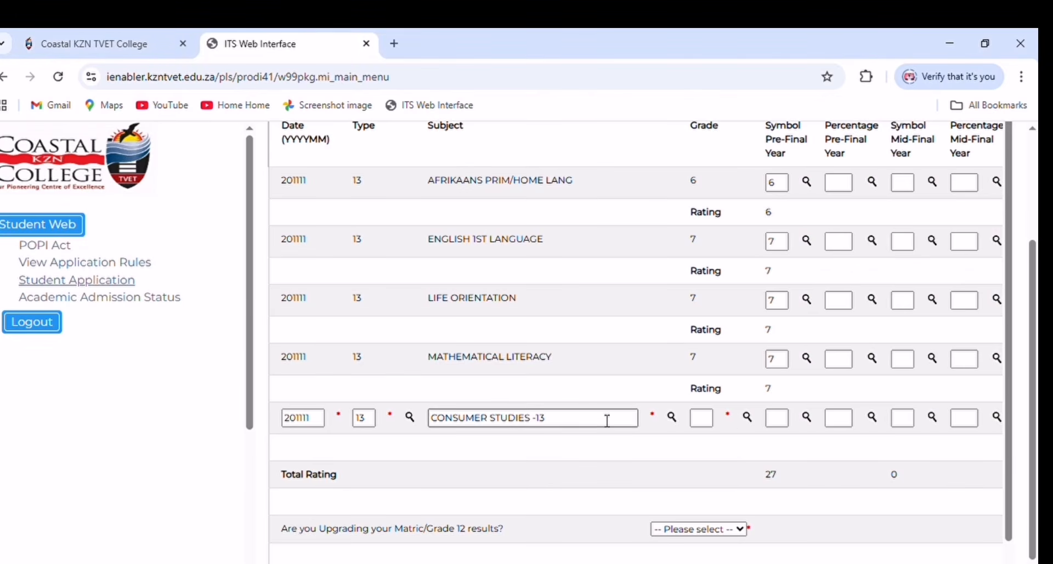
click(747, 418)
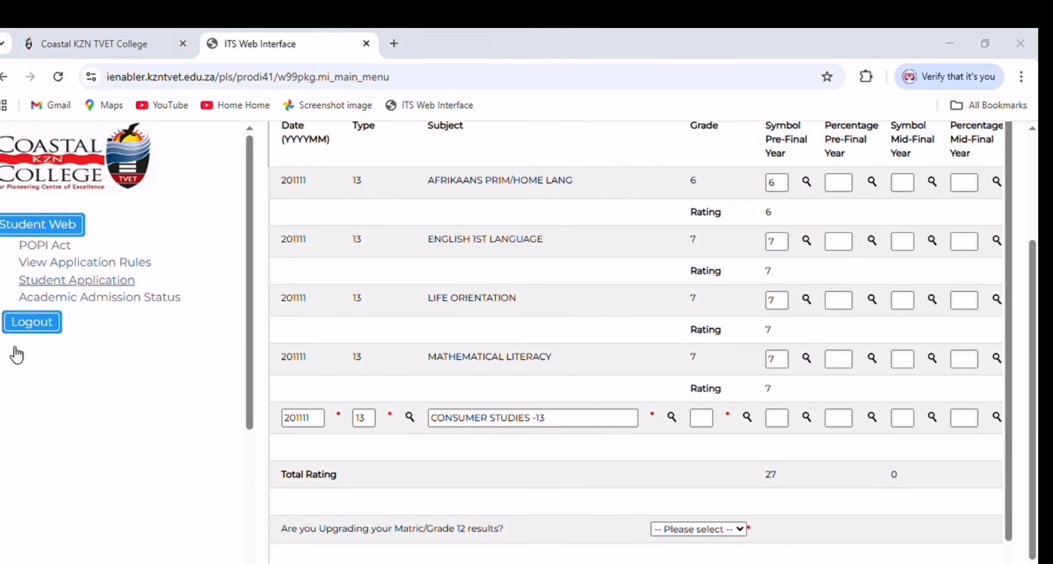
click(15, 351)
click(788, 418)
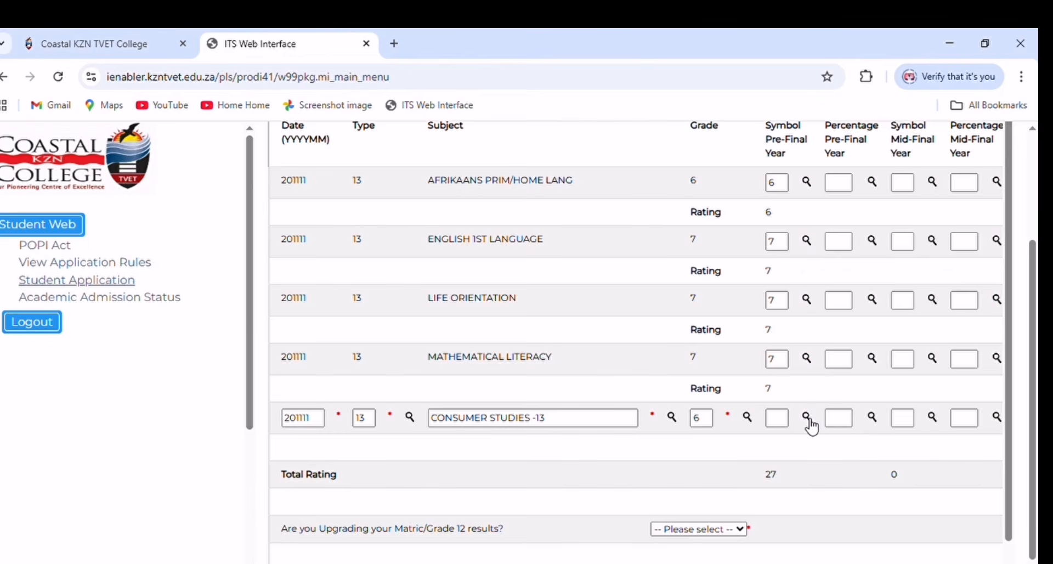
click(807, 419)
click(12, 224)
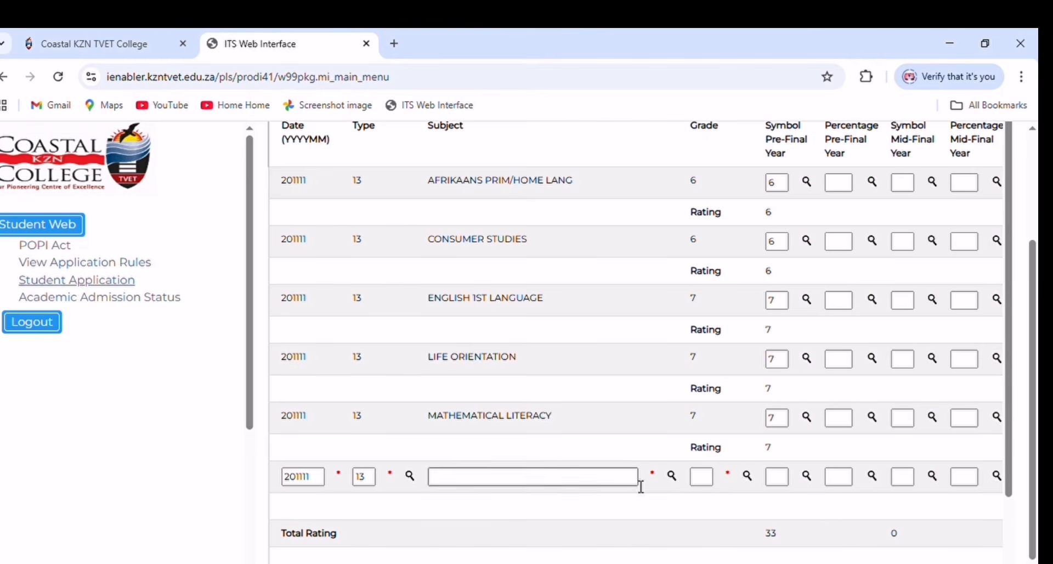
- Add Dramatic Arts with grade 6 and pre-final symbol 6, and save it
click(672, 476)
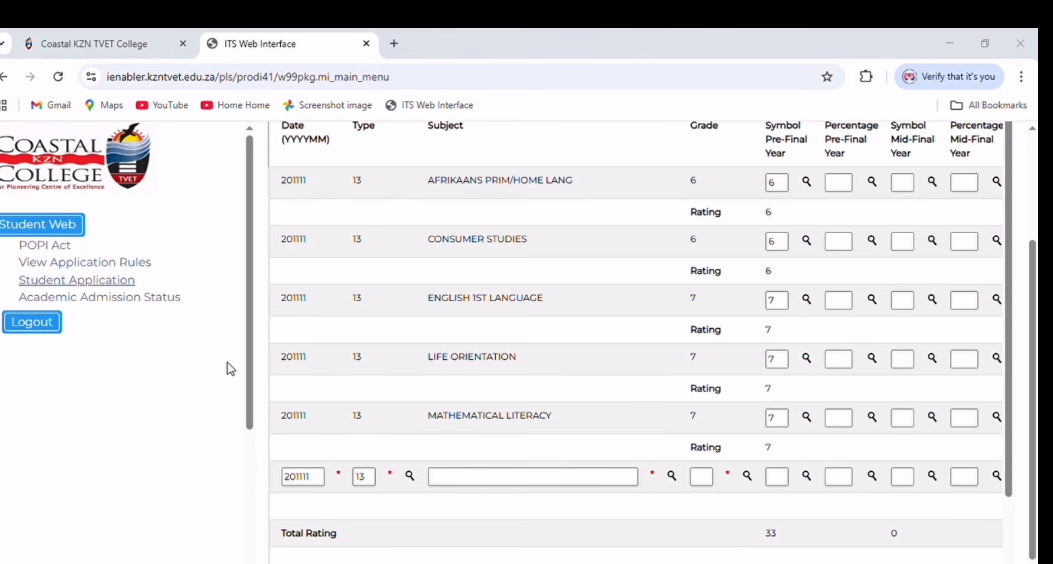
click(29, 228)
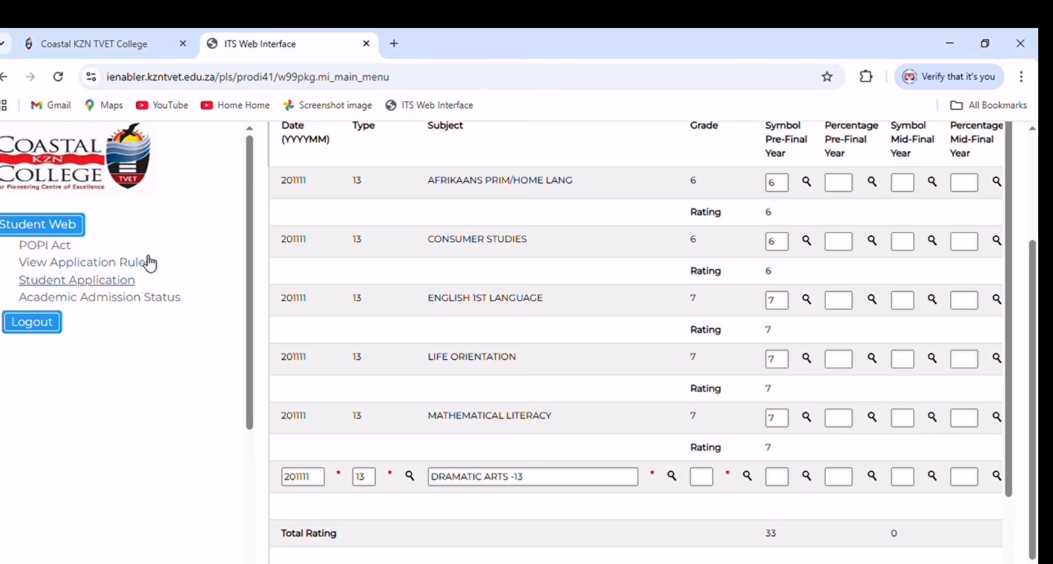
click(755, 482)
click(11, 352)
click(808, 478)
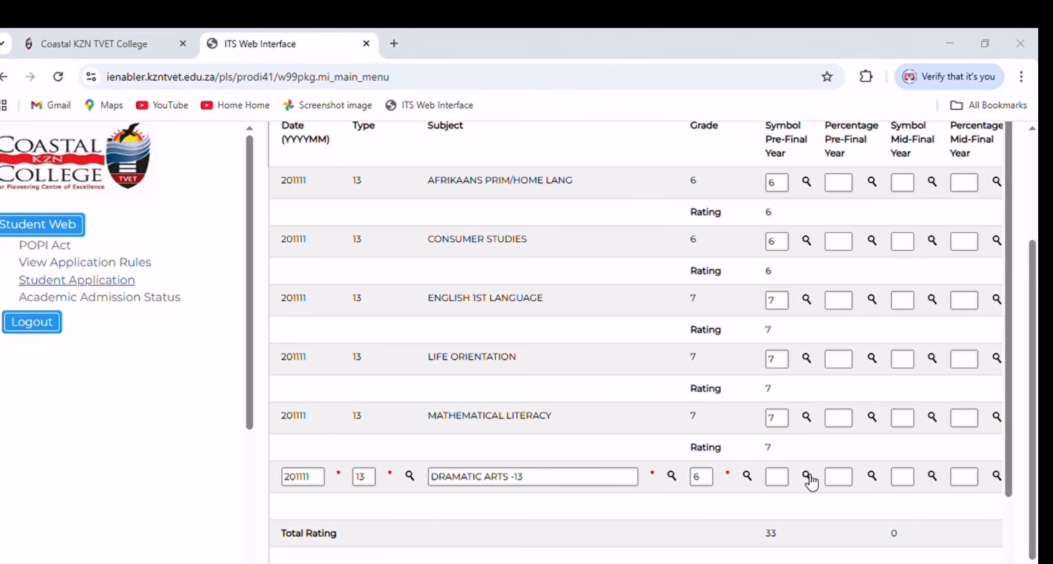
click(2, 228)
scroll(449, 512, down, 1)
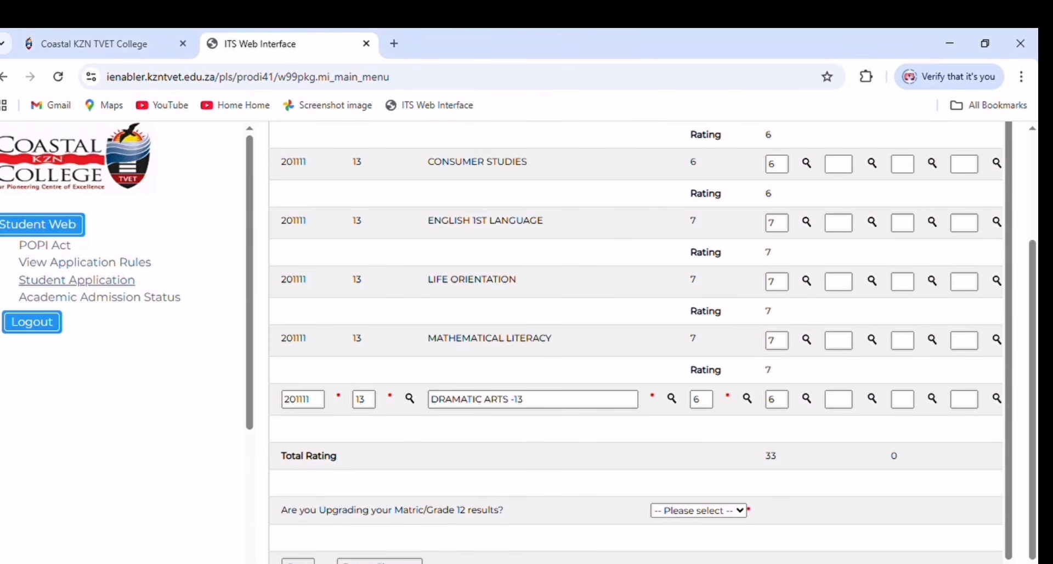
click(298, 560)
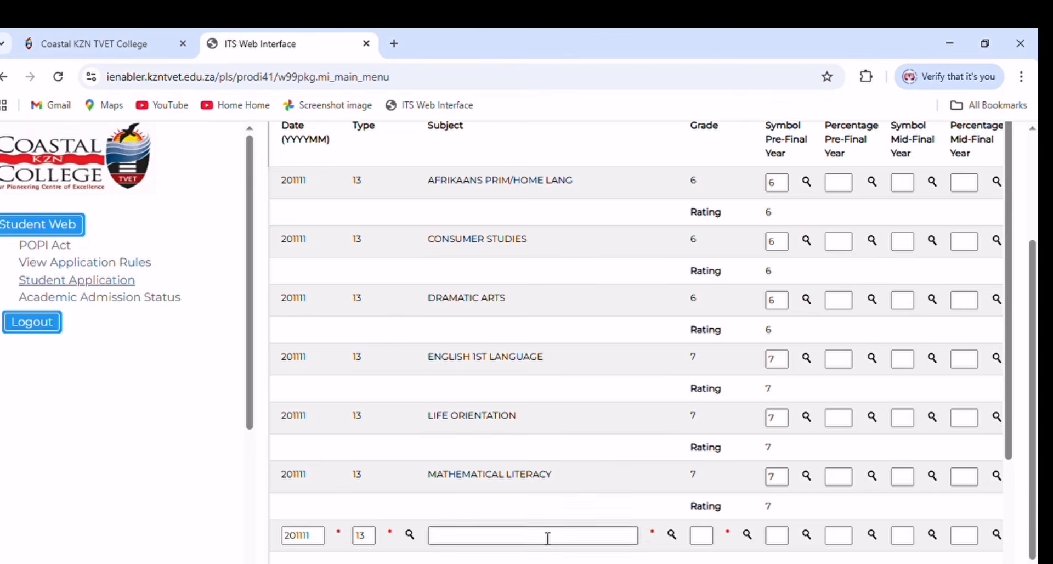
- Enter Life Sciences as the next subject with grade 5 and symbol 5
click(670, 539)
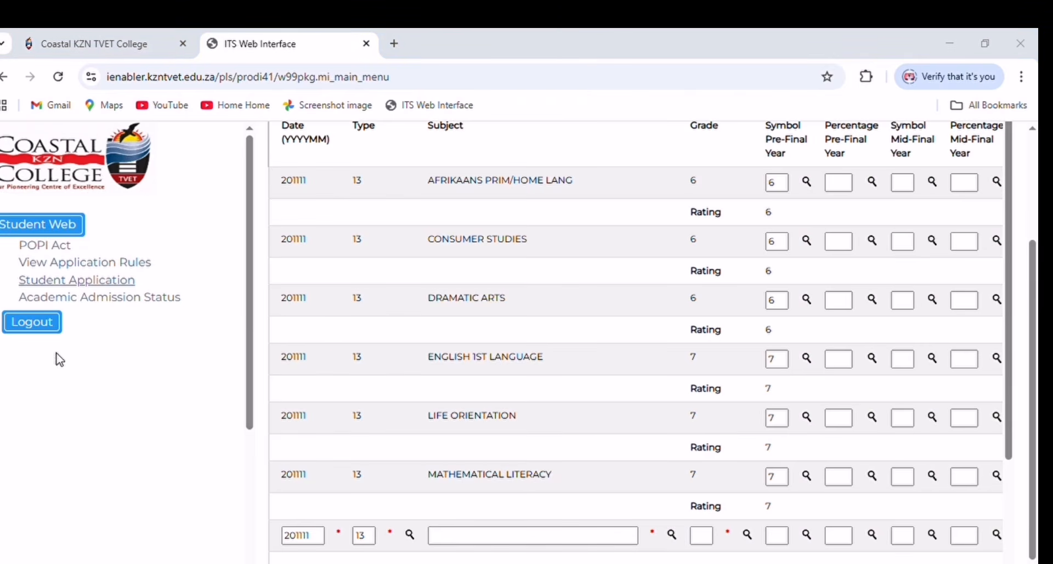
click(20, 361)
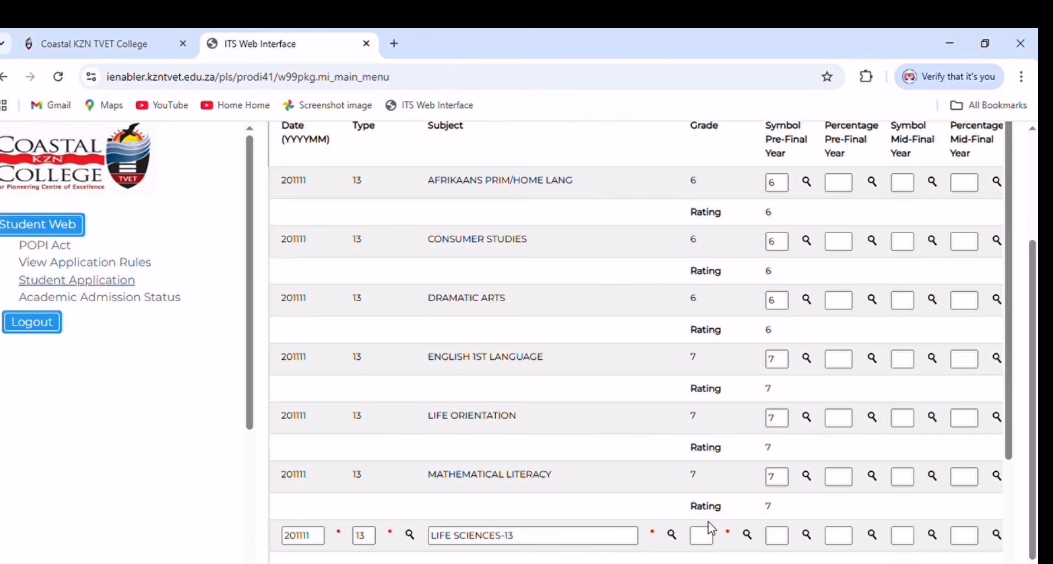
click(753, 539)
click(15, 329)
click(810, 539)
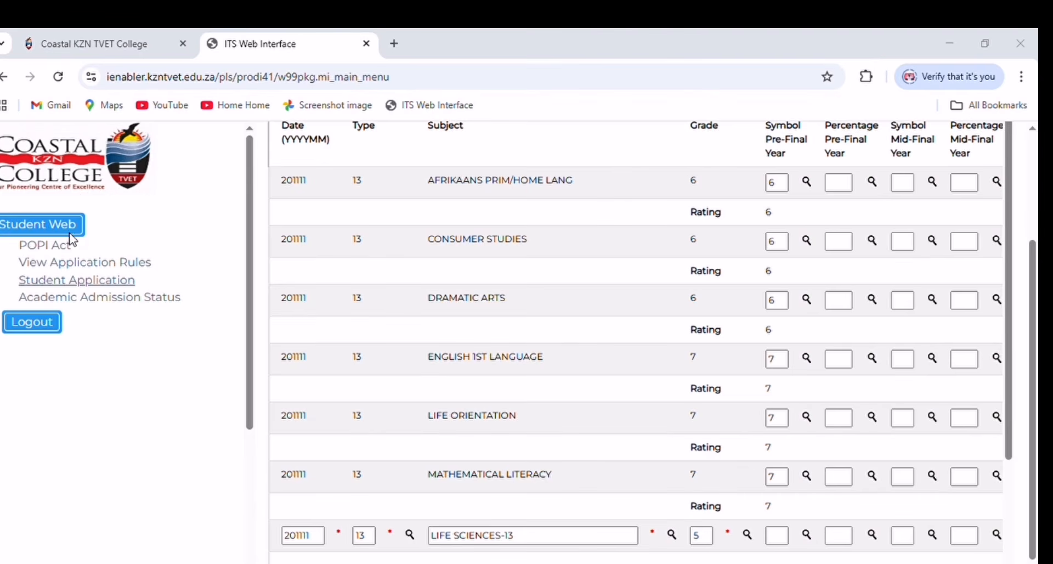
click(11, 226)
scroll(413, 506, down, 1)
scroll(416, 514, down, 1)
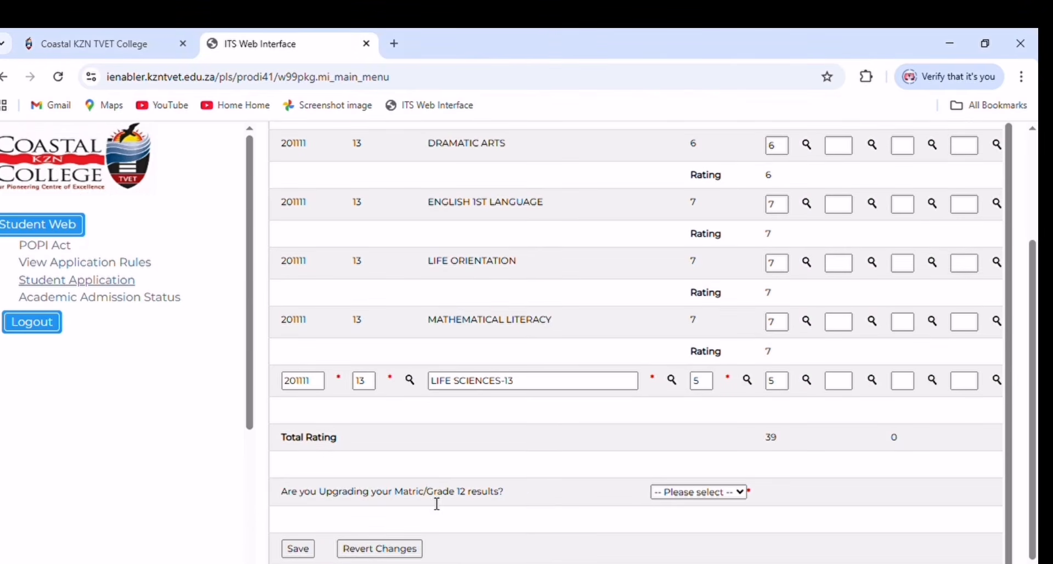
- Save the Life Sciences row so the total reaches 44, then go back to the overview
click(298, 548)
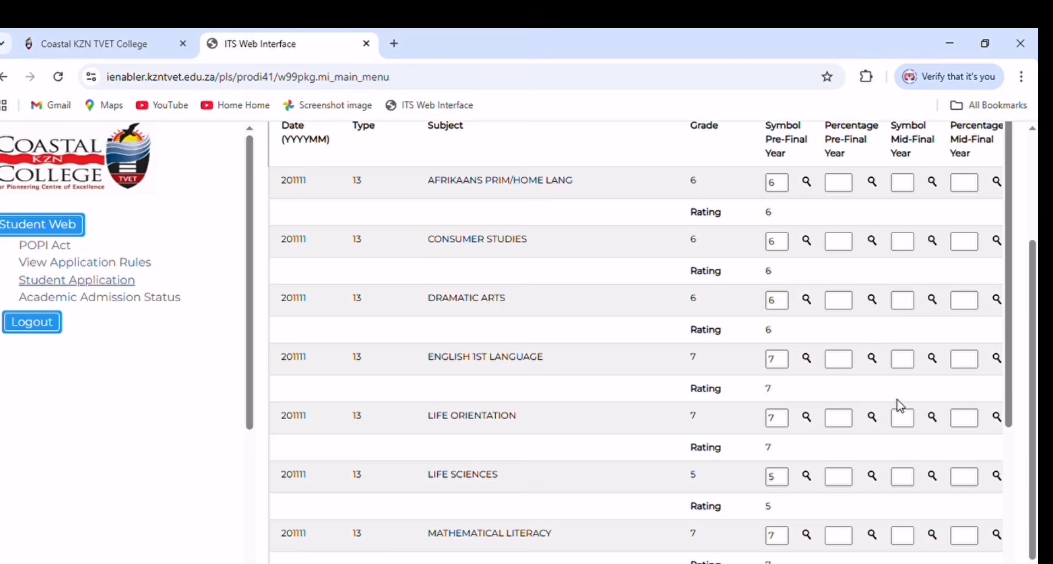
scroll(895, 404, down, 4)
scroll(893, 403, up, 6)
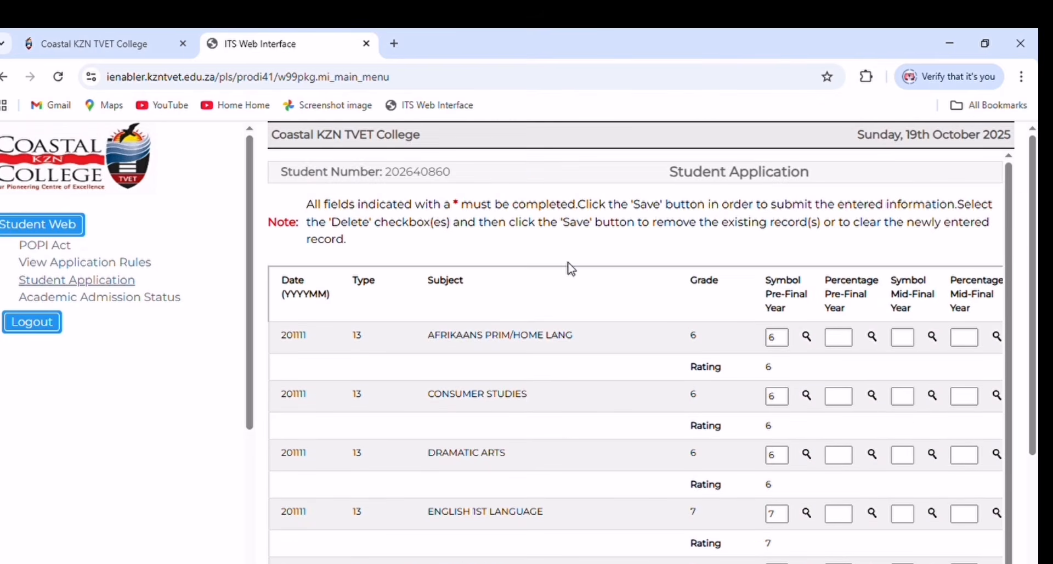
scroll(535, 335, down, 1)
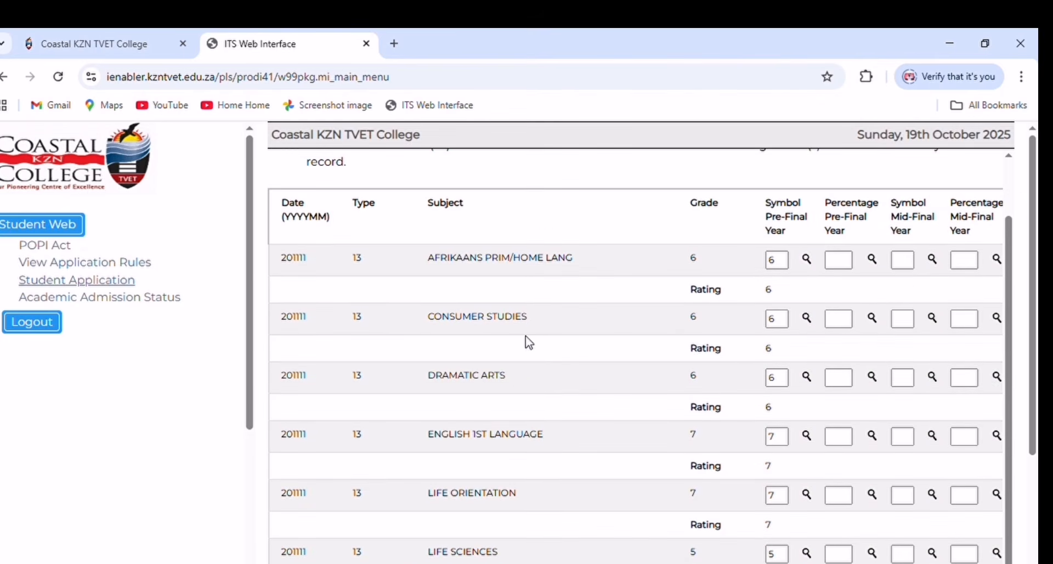
scroll(509, 384, down, 1)
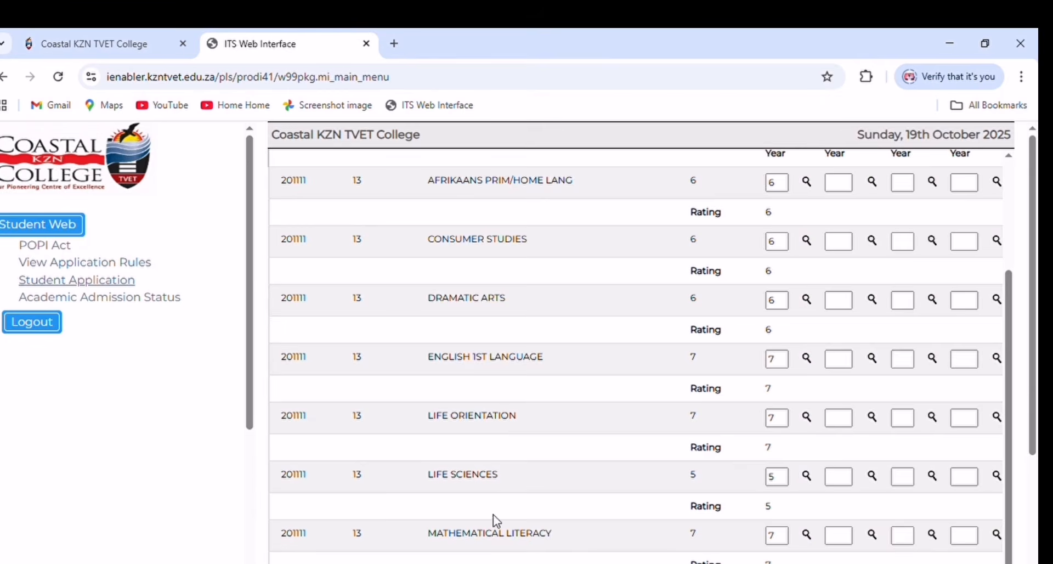
scroll(493, 518, down, 1)
scroll(576, 492, down, 1)
scroll(601, 477, down, 1)
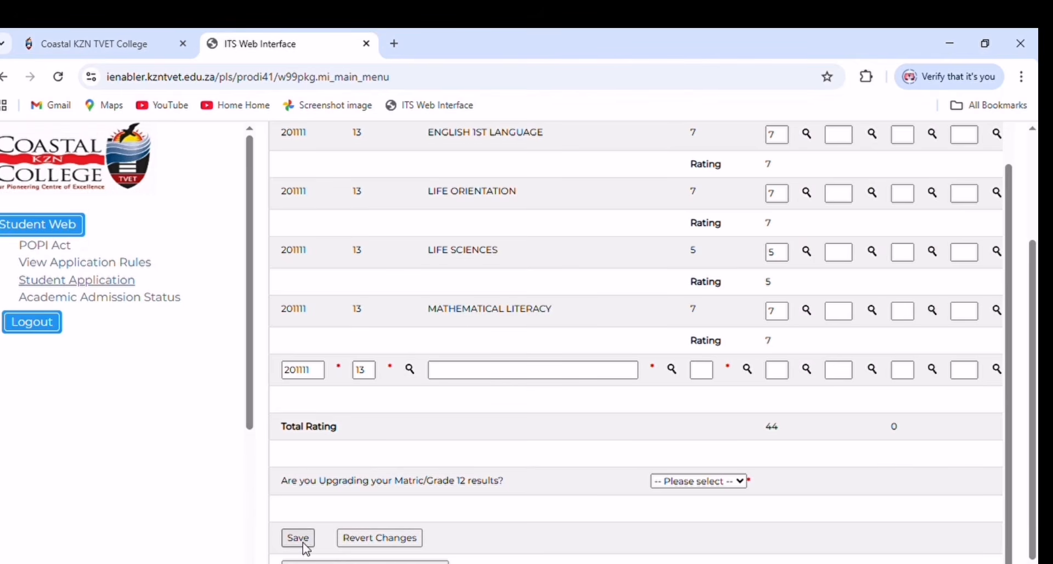
click(365, 562)
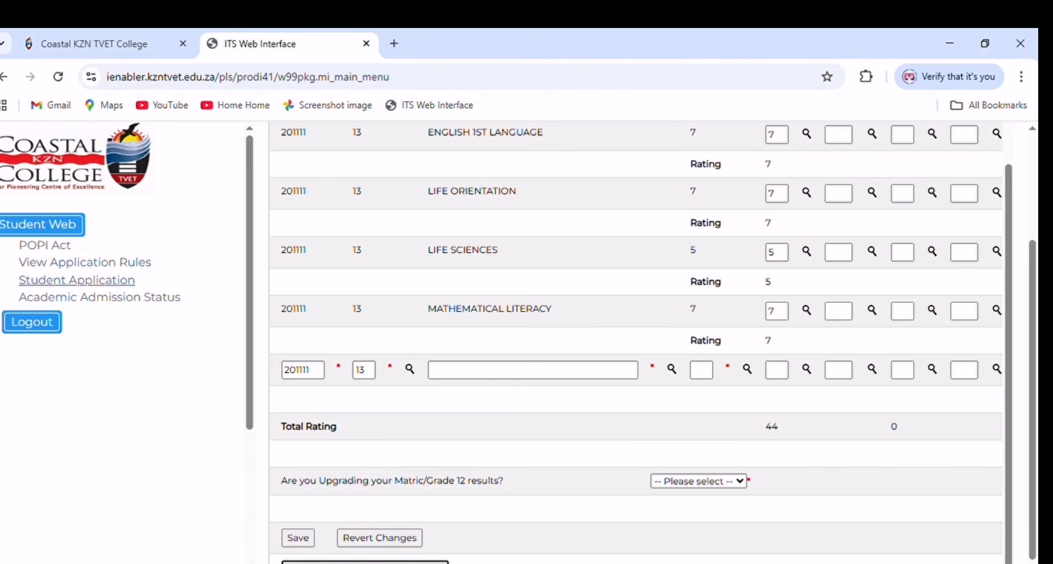
scroll(421, 536, down, 3)
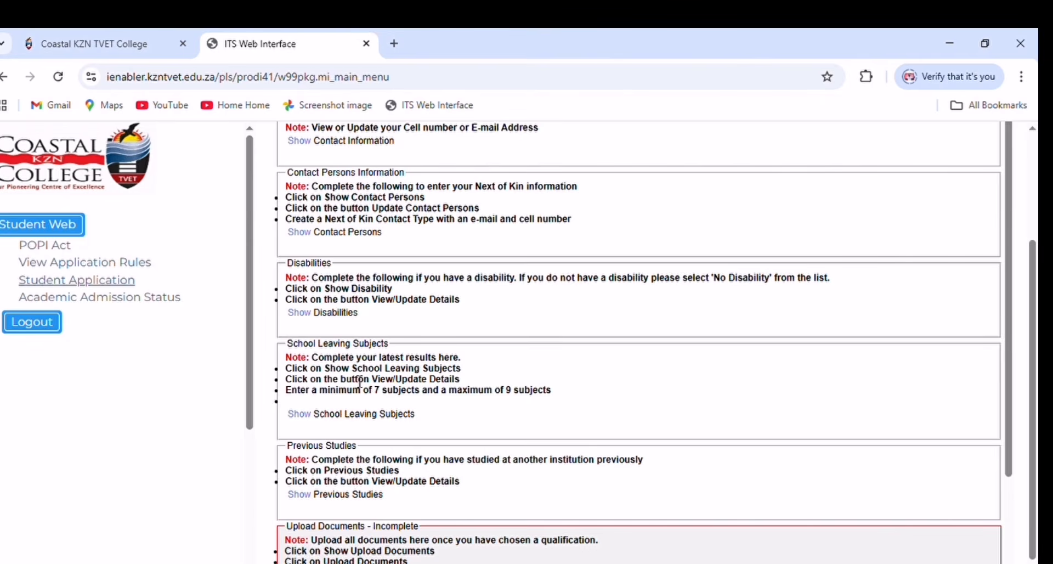
scroll(360, 383, down, 2)
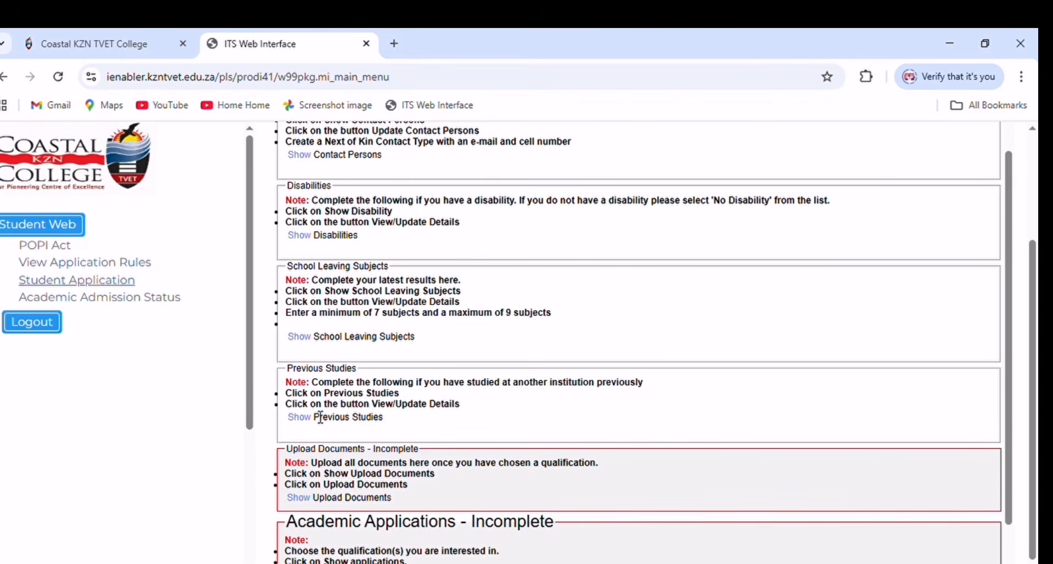
click(307, 420)
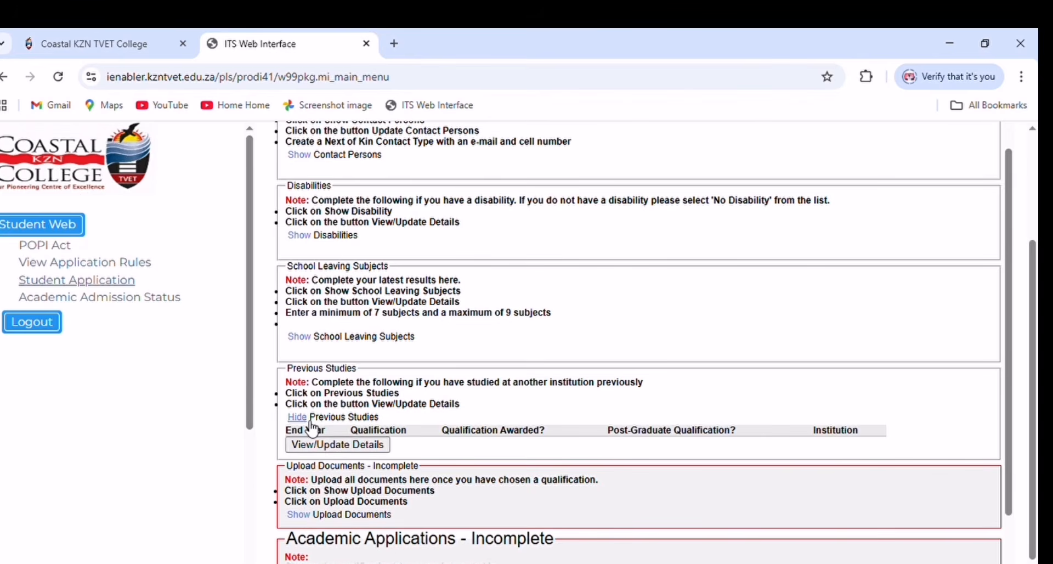
click(367, 446)
click(299, 417)
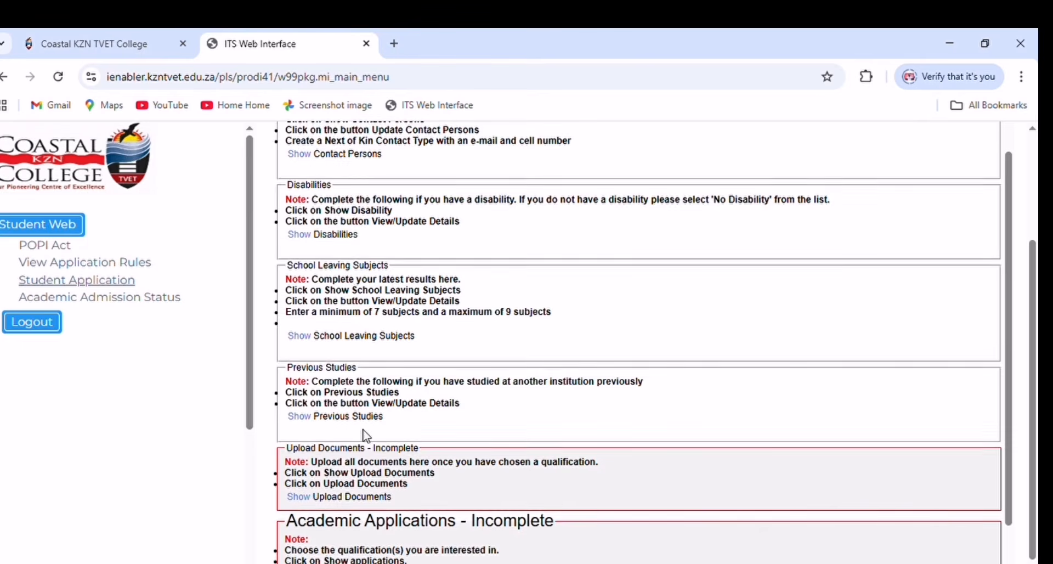
scroll(310, 416, down, 2)
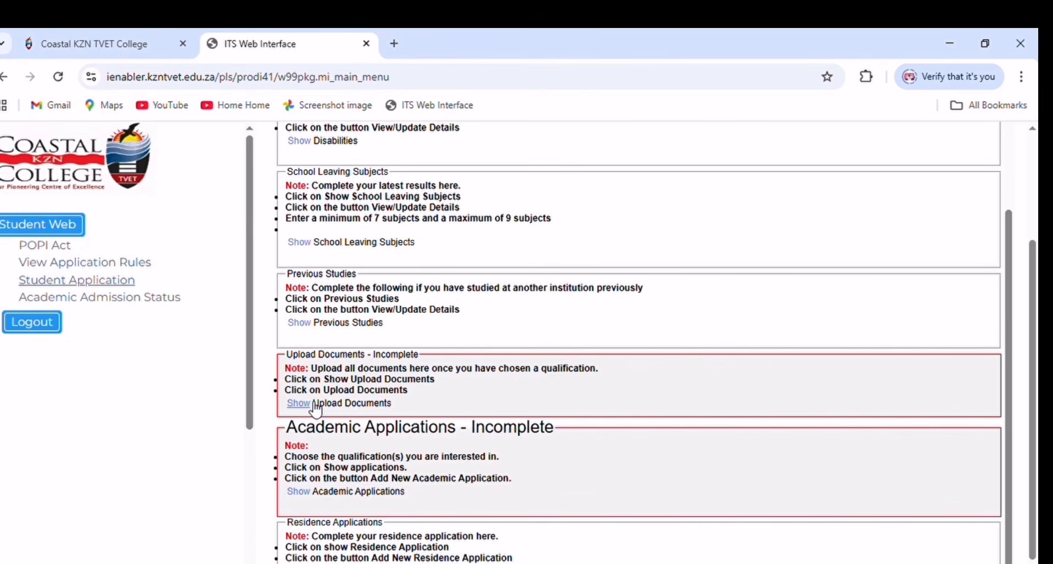
click(310, 493)
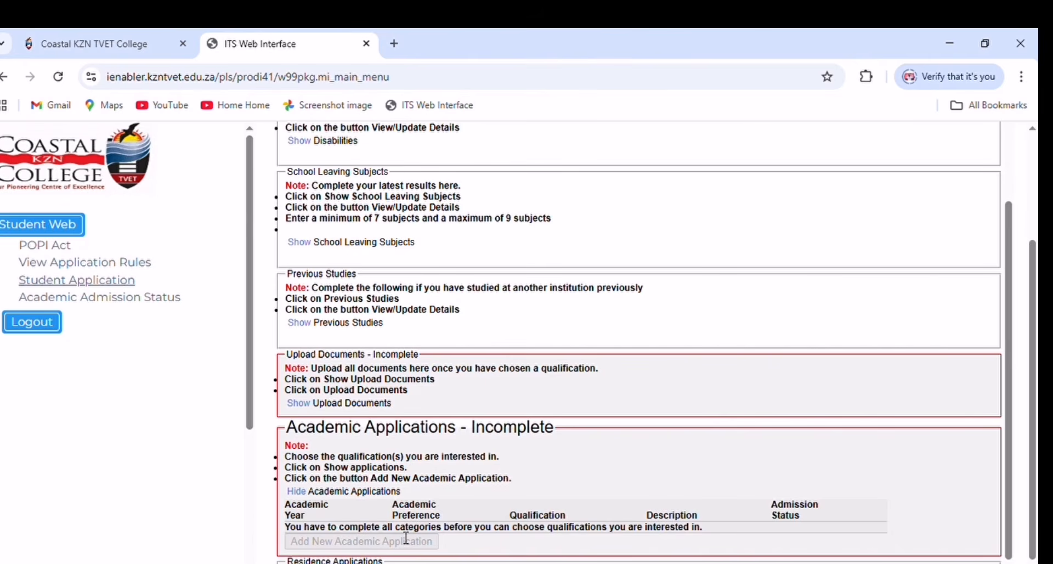
click(298, 491)
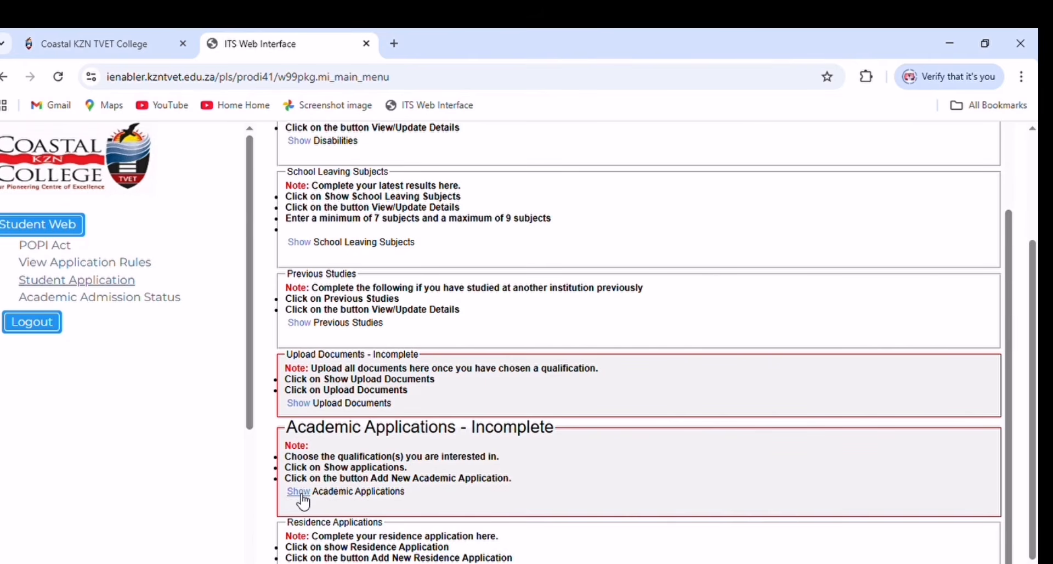
- Expand Upload Documents and open the page listing the ID copy and previous report
click(305, 404)
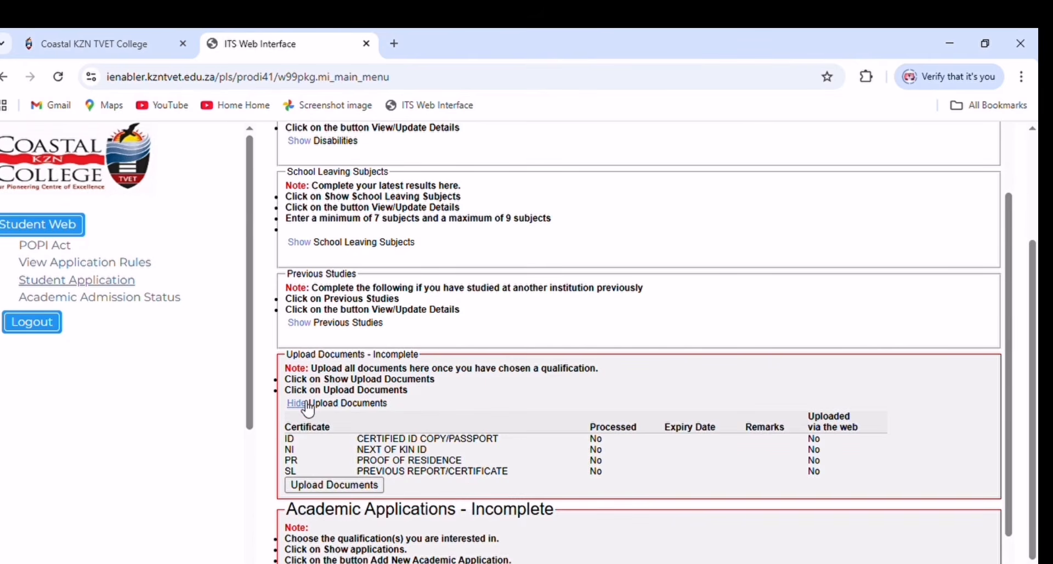
click(322, 488)
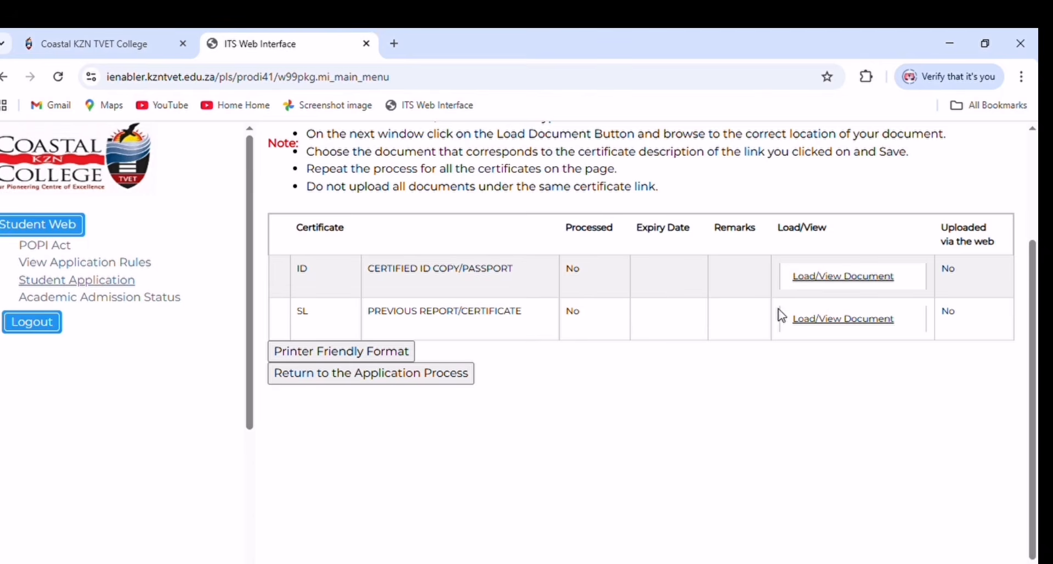
- Upload the certified ID copy and the previous report through their document loaders
click(816, 279)
click(836, 324)
- Add a new academic application and search programmes for 2026 with the term 'a'
click(428, 374)
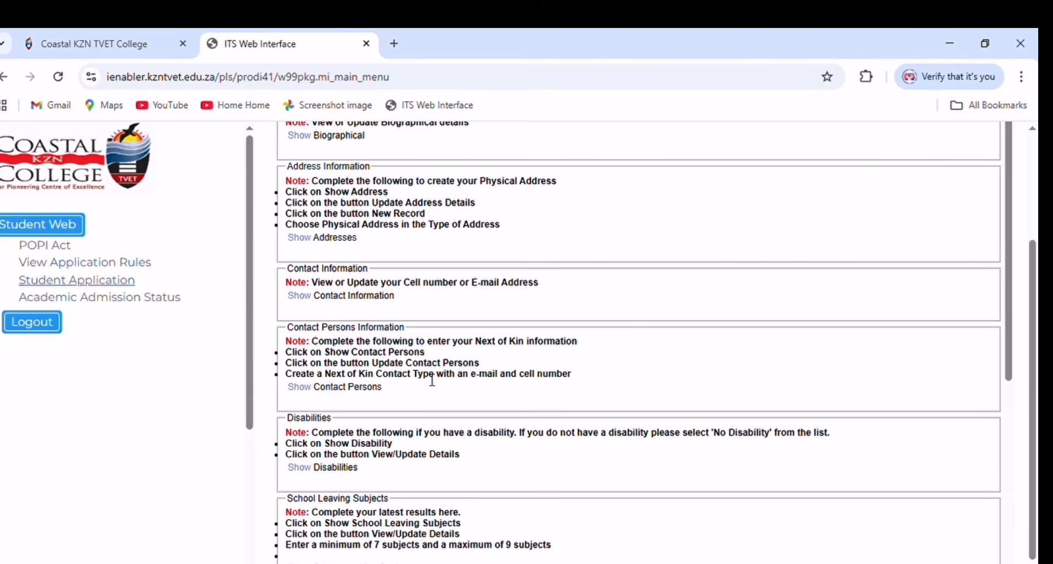
scroll(432, 382, down, 6)
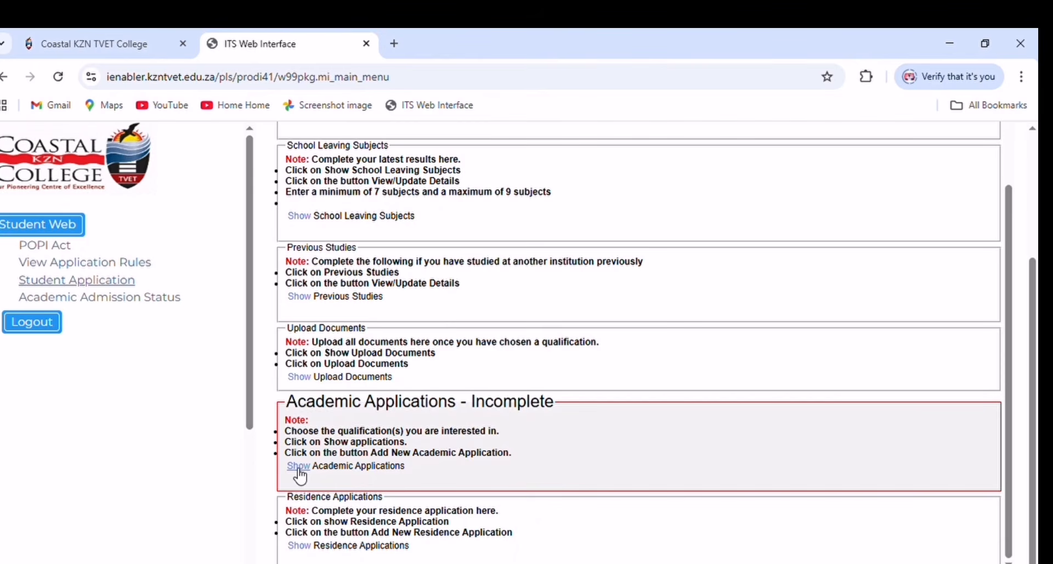
click(299, 466)
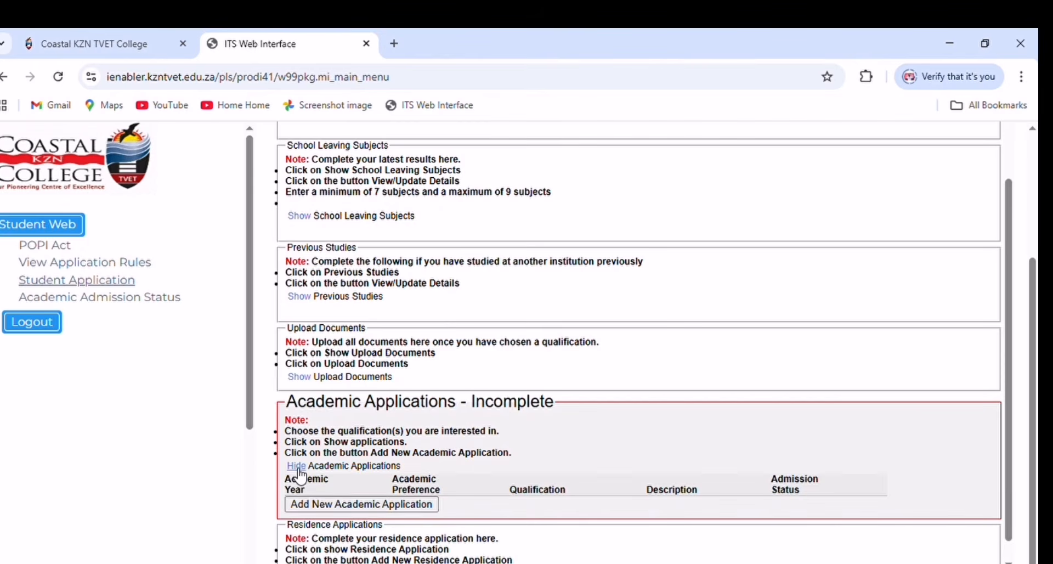
click(313, 504)
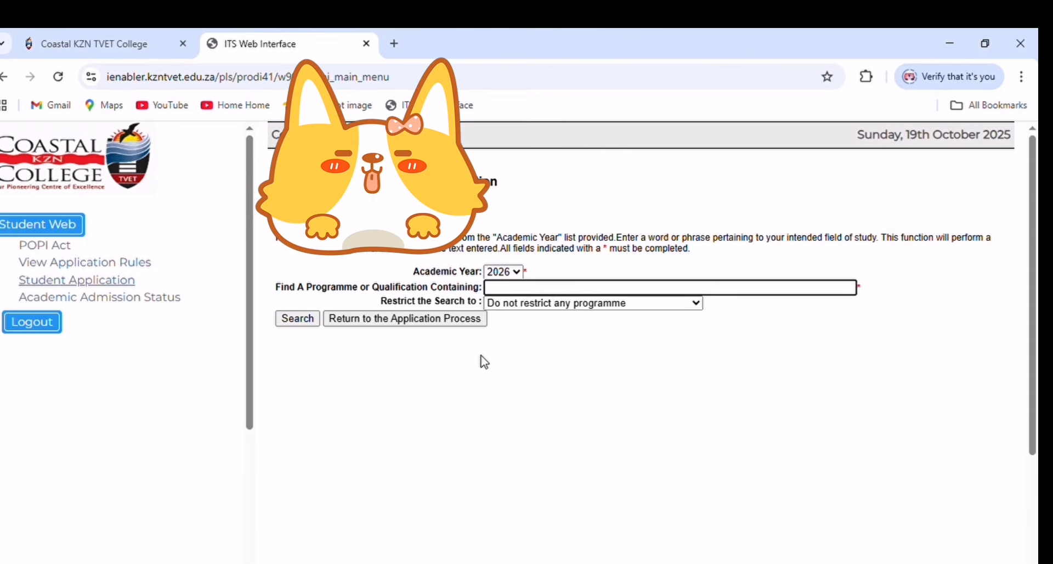
text(a)
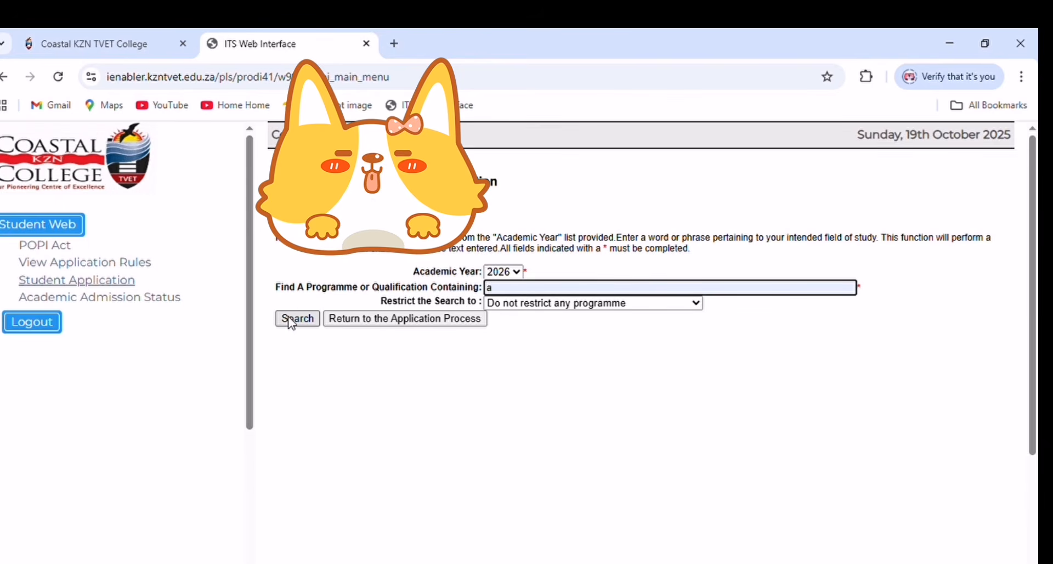
scroll(291, 321, down, 3)
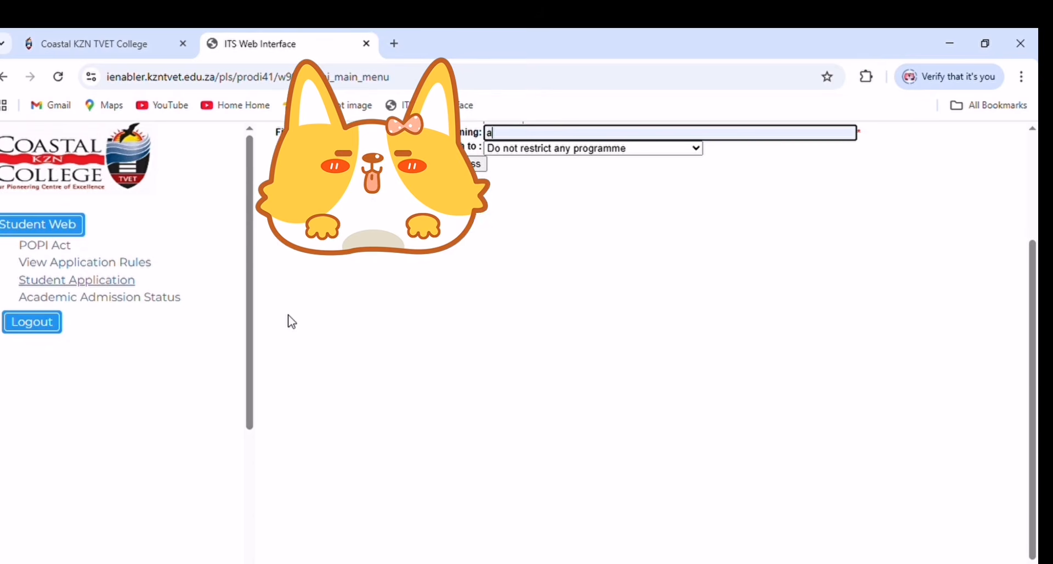
- Search the programmes and pick OC5OA1: OC: Office Admin NQF Level 05 Year 1 from the results
click(301, 170)
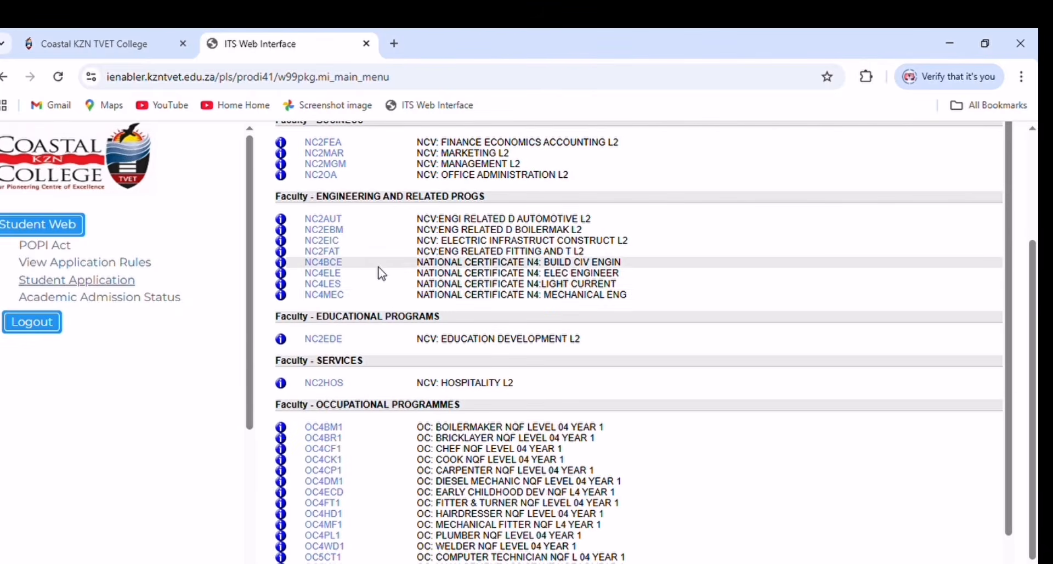
scroll(390, 297, up, 4)
scroll(389, 313, down, 2)
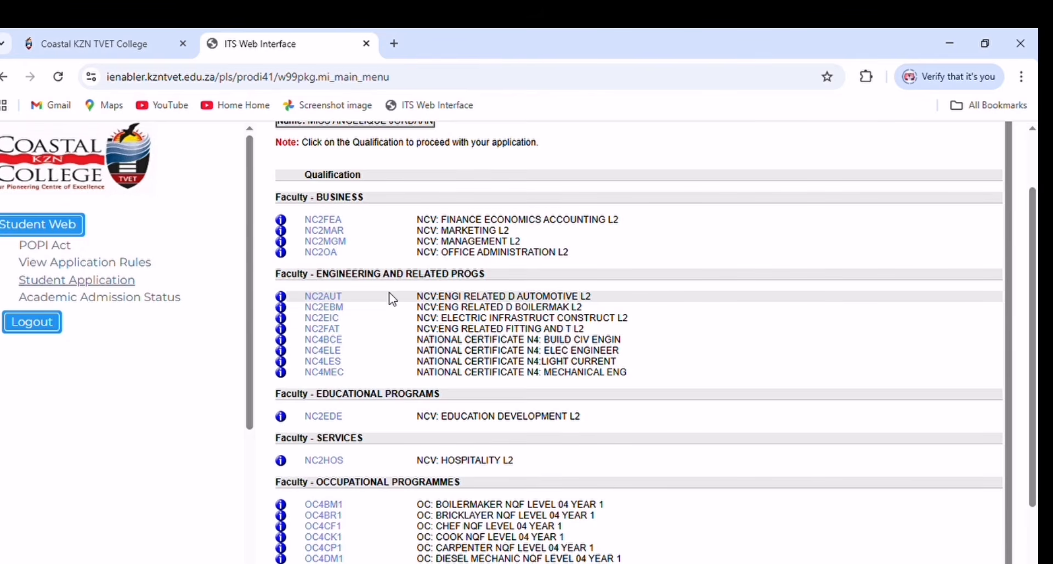
scroll(392, 299, down, 1)
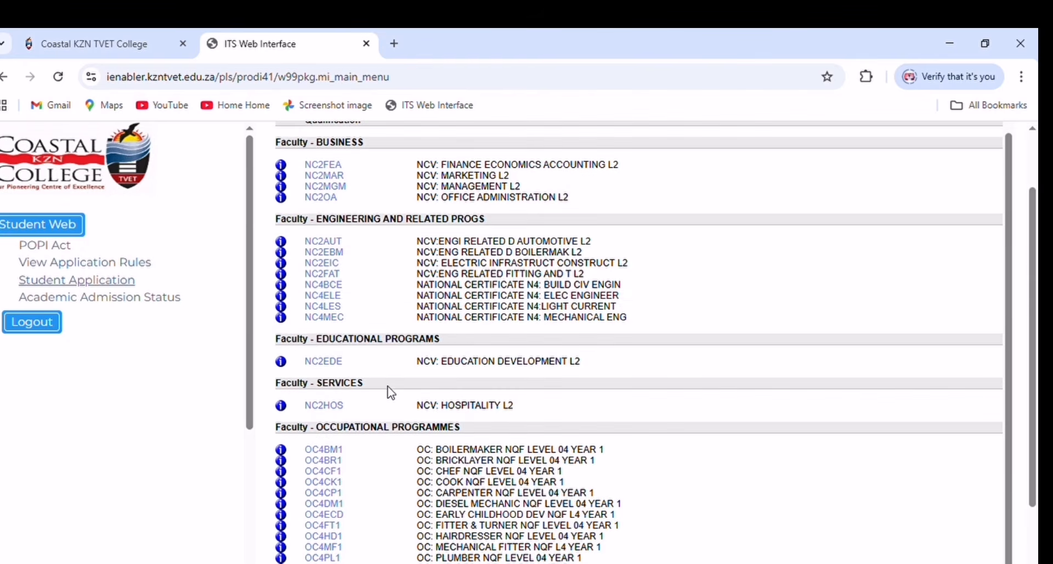
scroll(391, 389, down, 2)
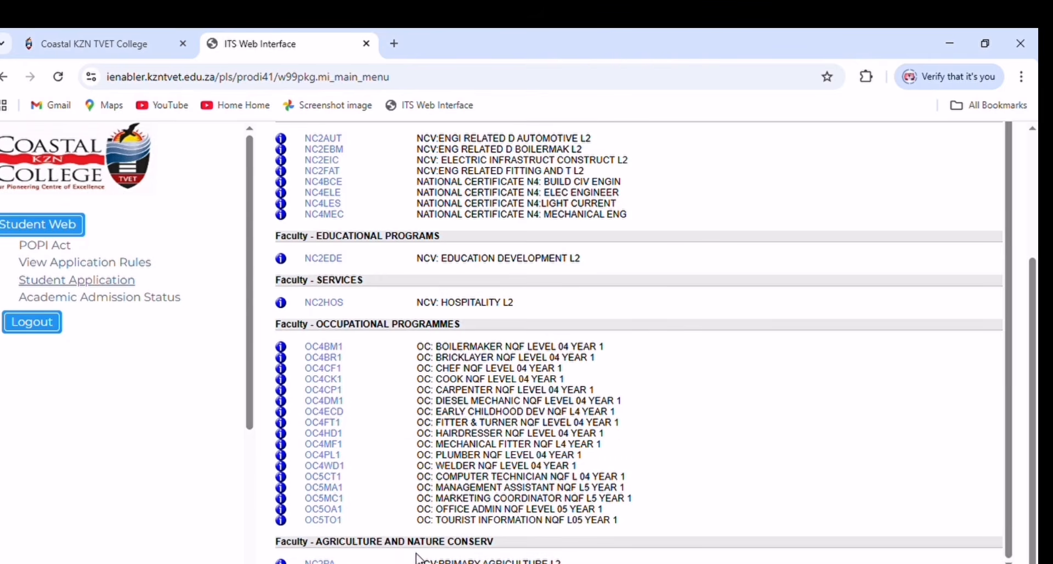
scroll(460, 299, up, 3)
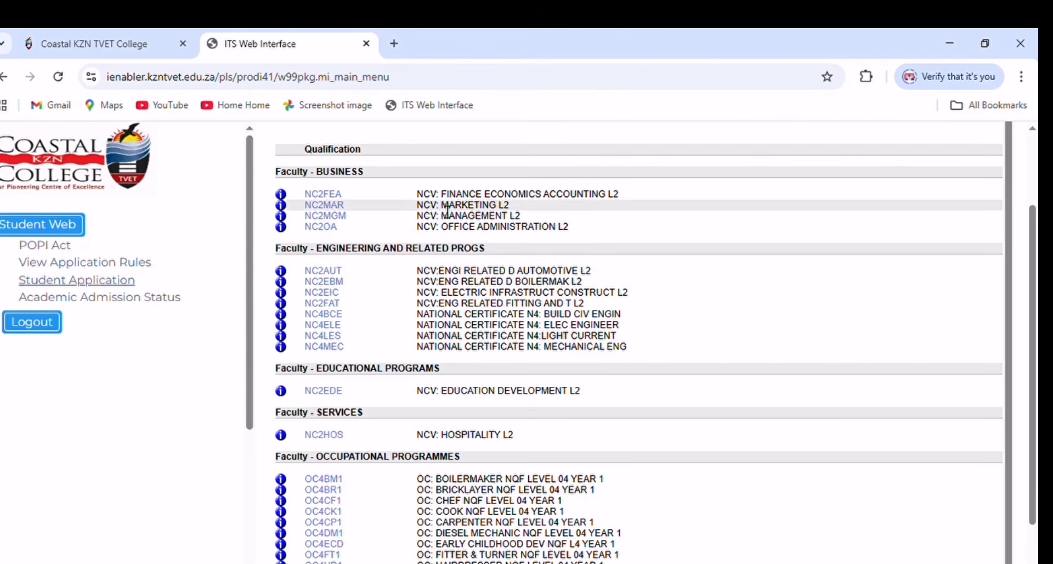
scroll(447, 367, down, 1)
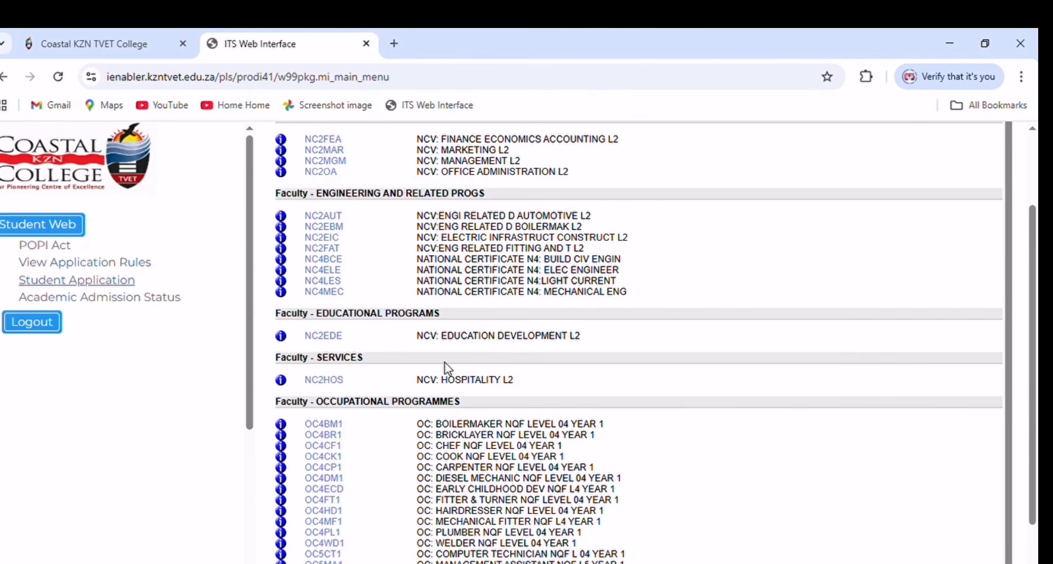
scroll(458, 419, down, 1)
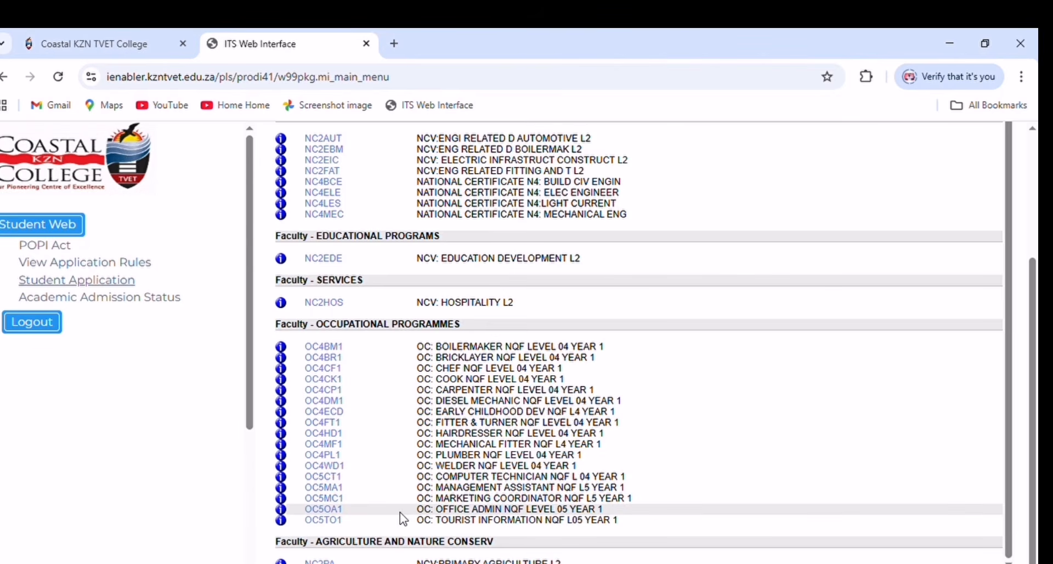
click(337, 512)
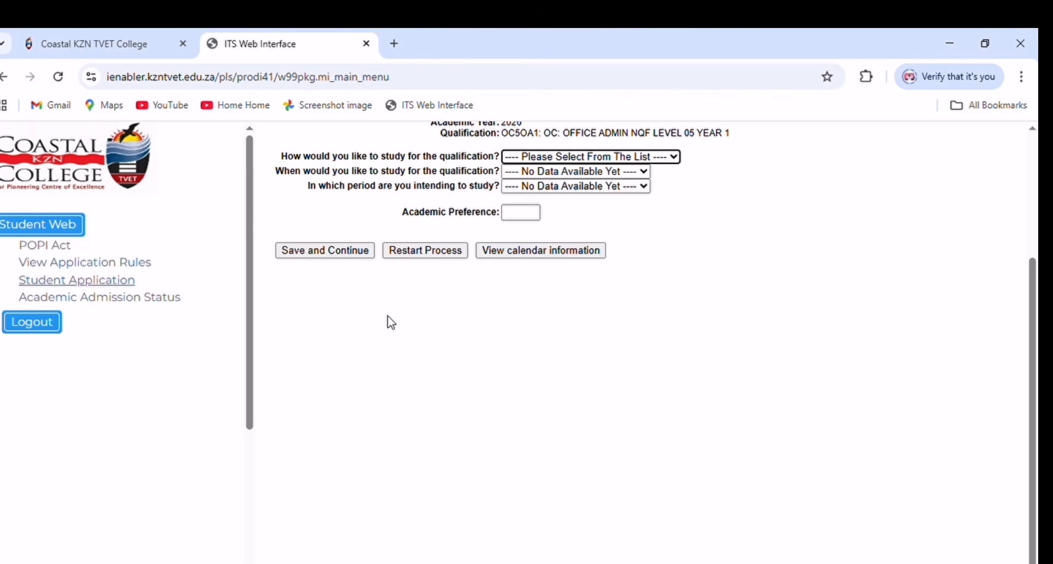
- Choose Appelsbosch full-time, the Jan–Dec year programme and preference 1, then save the choices
click(548, 193)
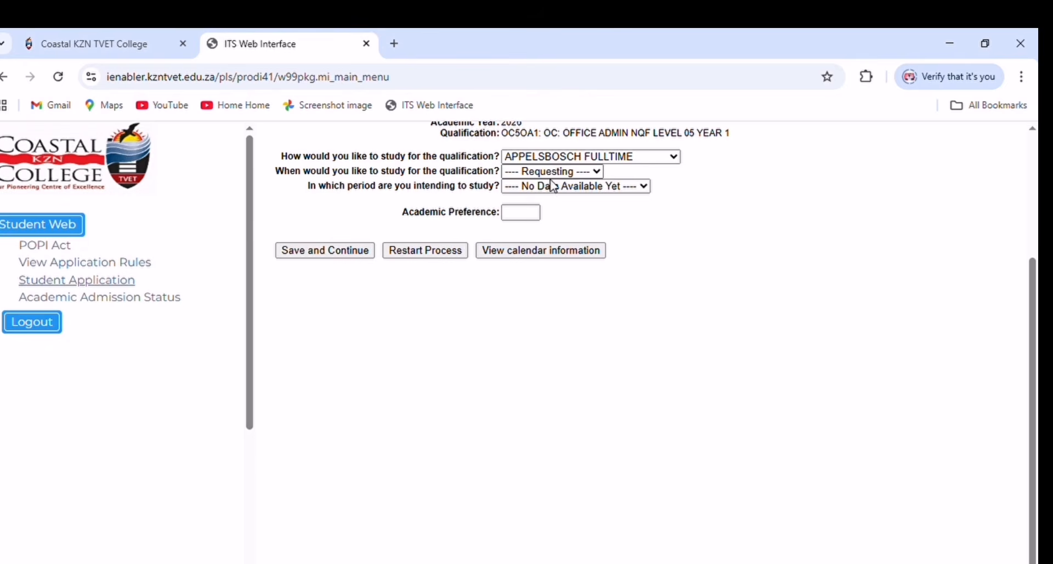
click(564, 174)
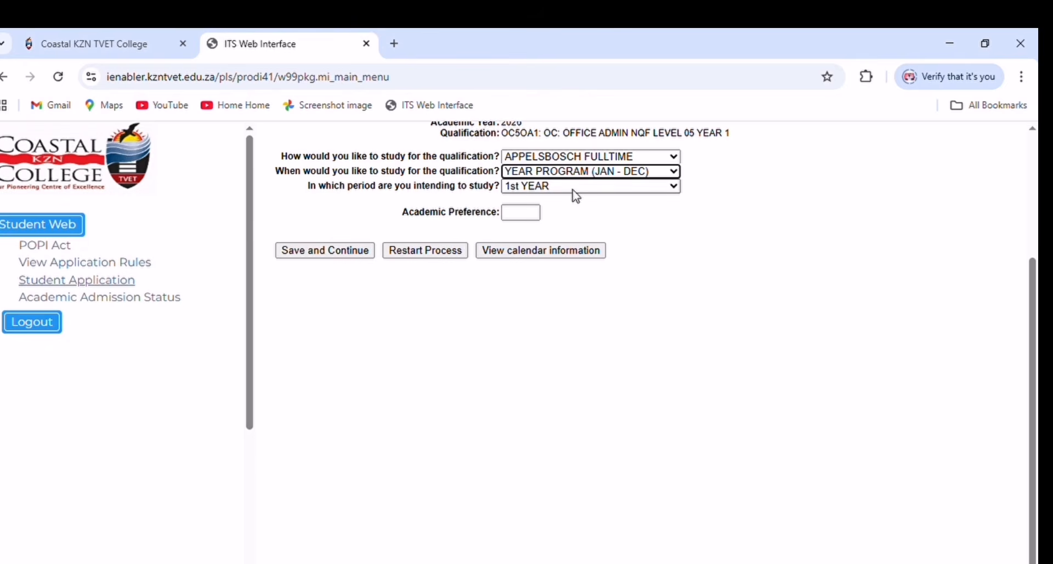
click(535, 215)
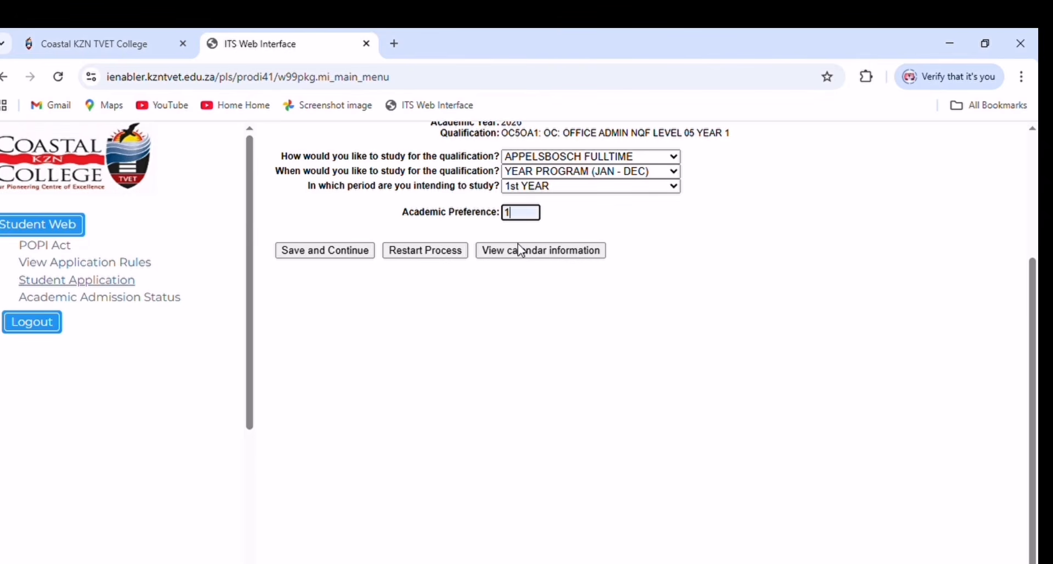
click(345, 253)
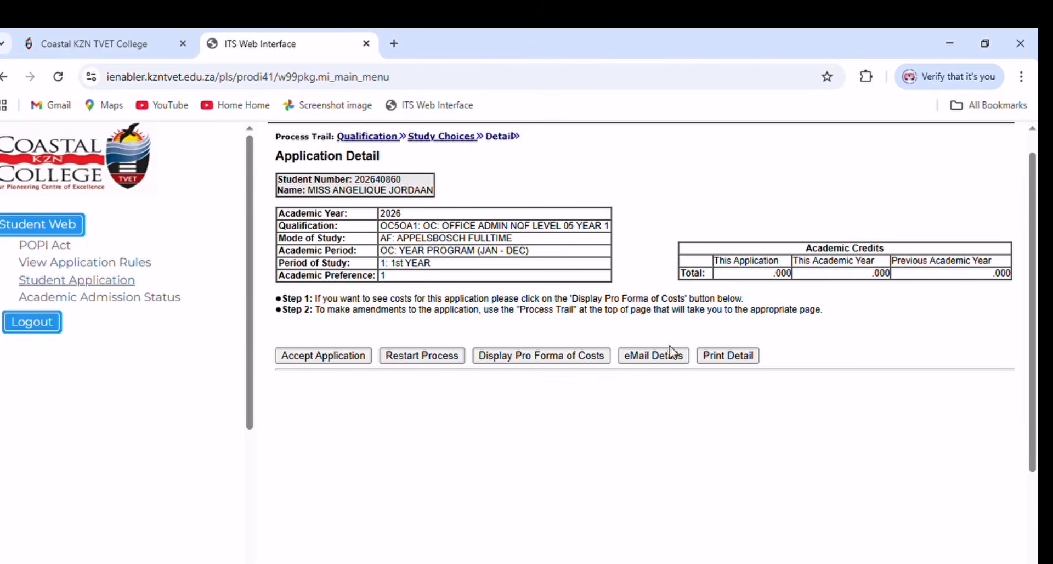
- Accept the Office Admin application
scroll(609, 356, down, 1)
scroll(609, 357, down, 1)
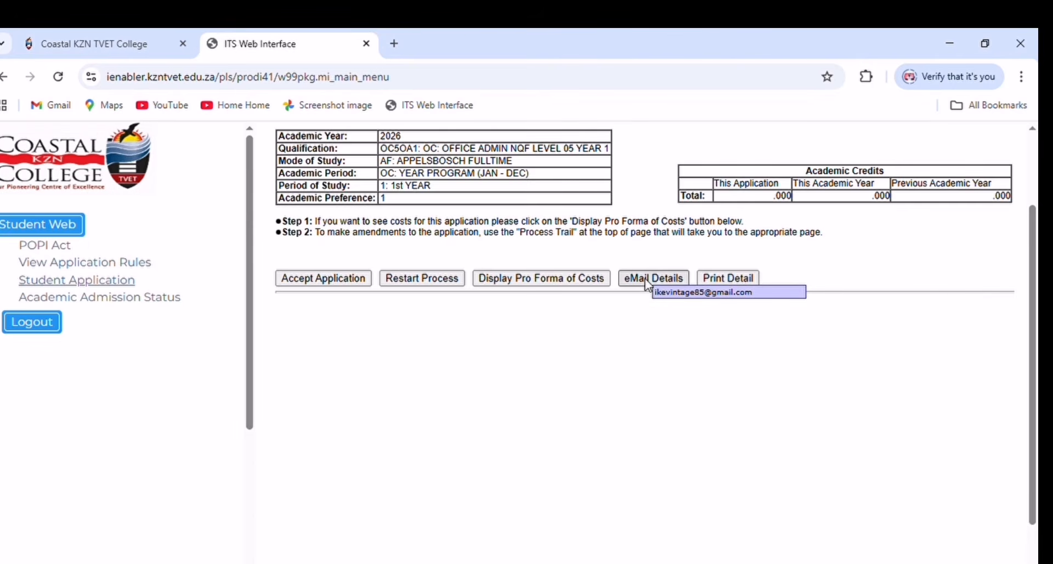
click(329, 278)
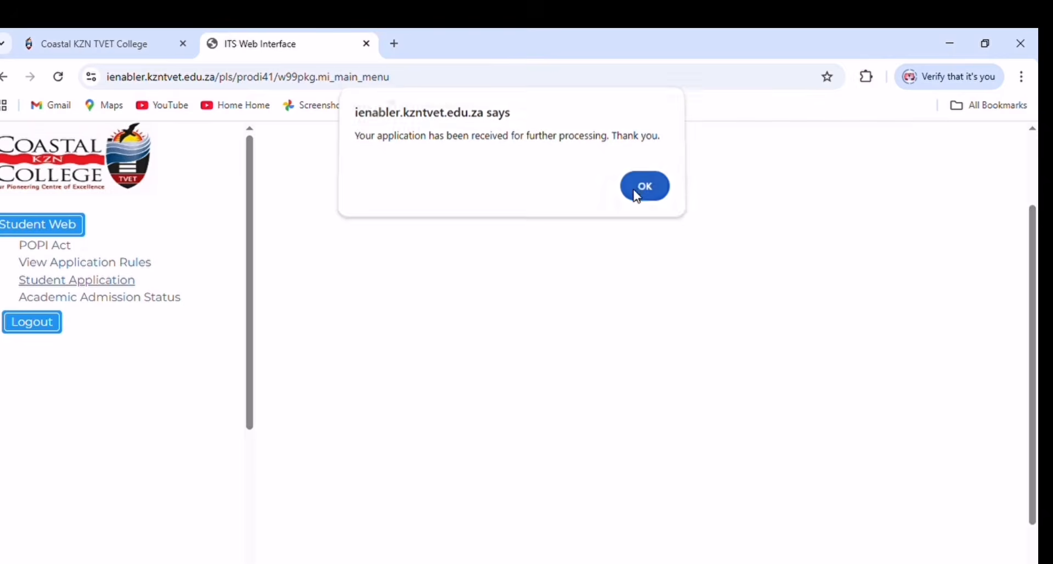
- Dismiss the confirmation, search programmes with 'a' and pick OC5MA1 Management Assistant
click(636, 192)
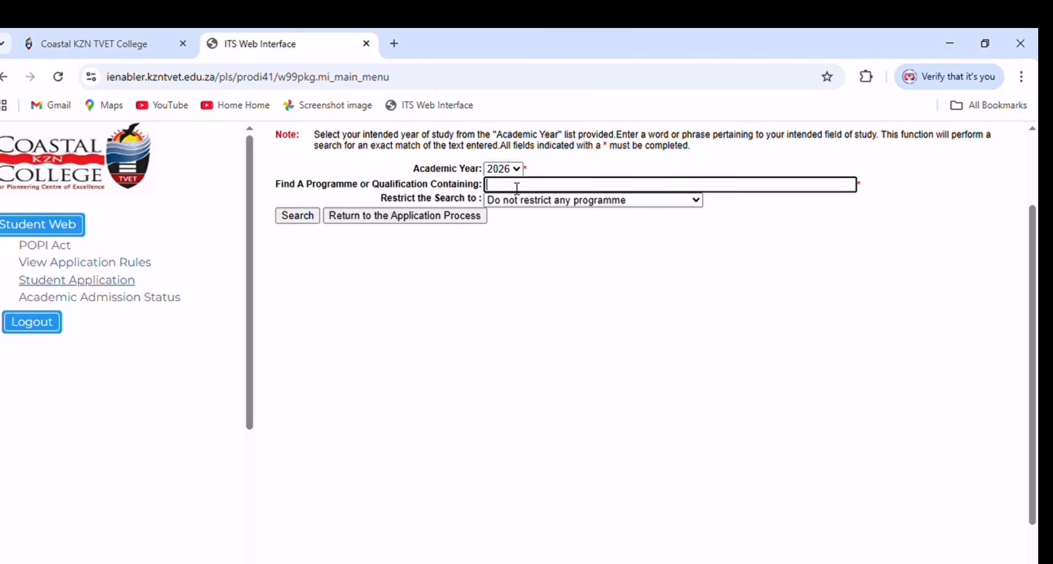
text(a)
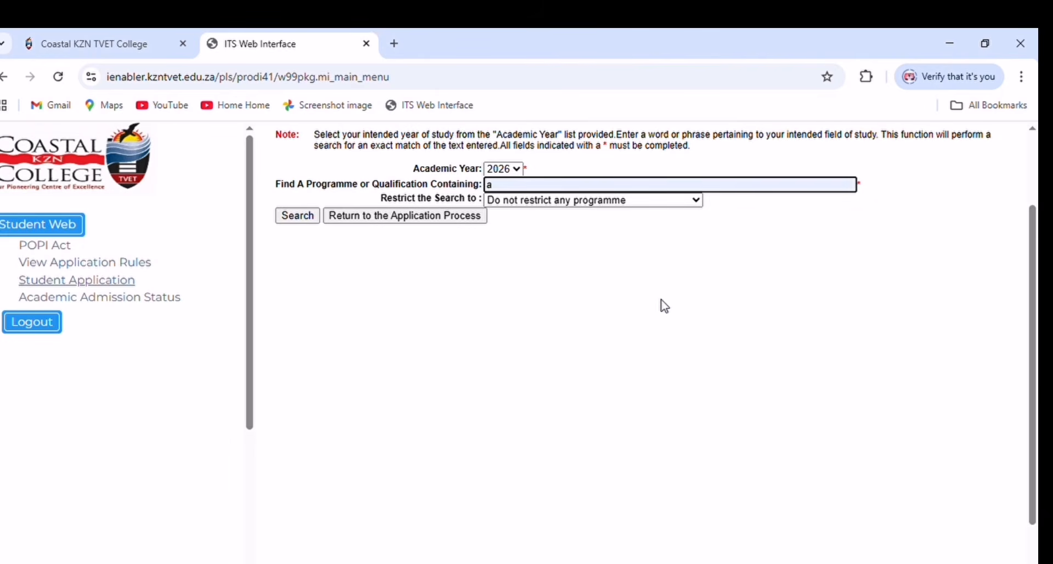
click(303, 220)
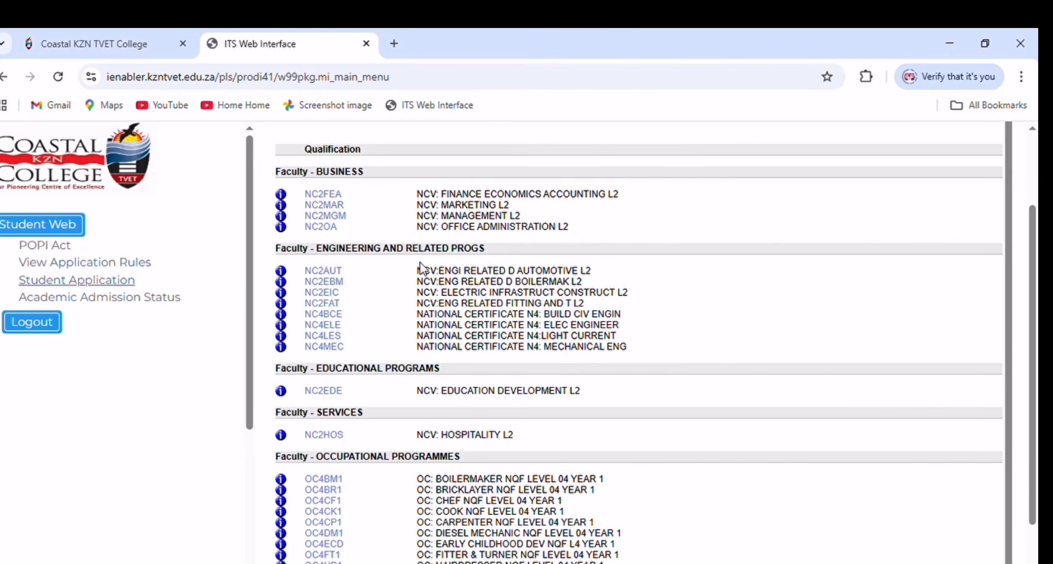
scroll(425, 271, down, 1)
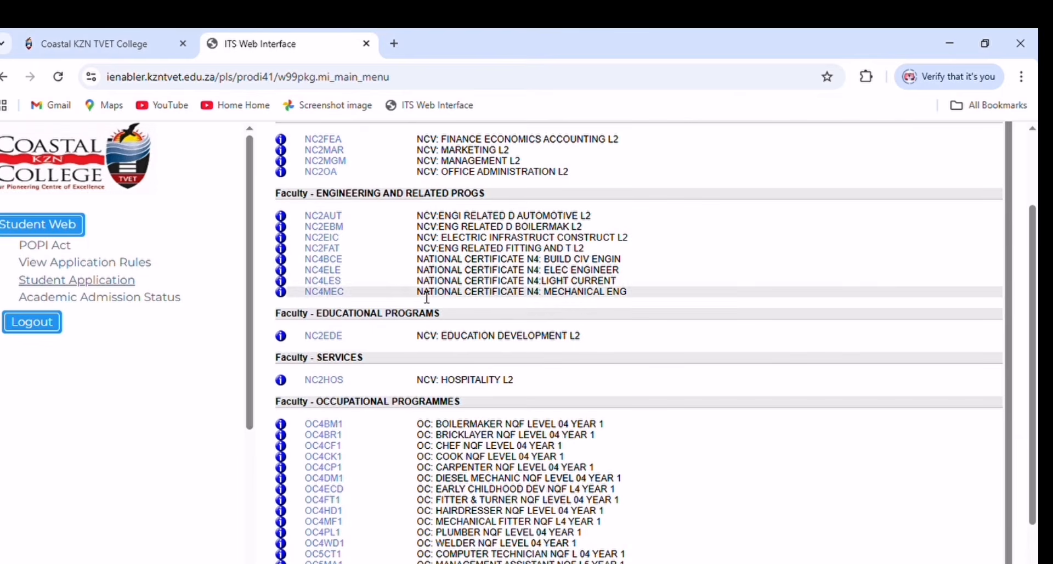
scroll(446, 313, down, 1)
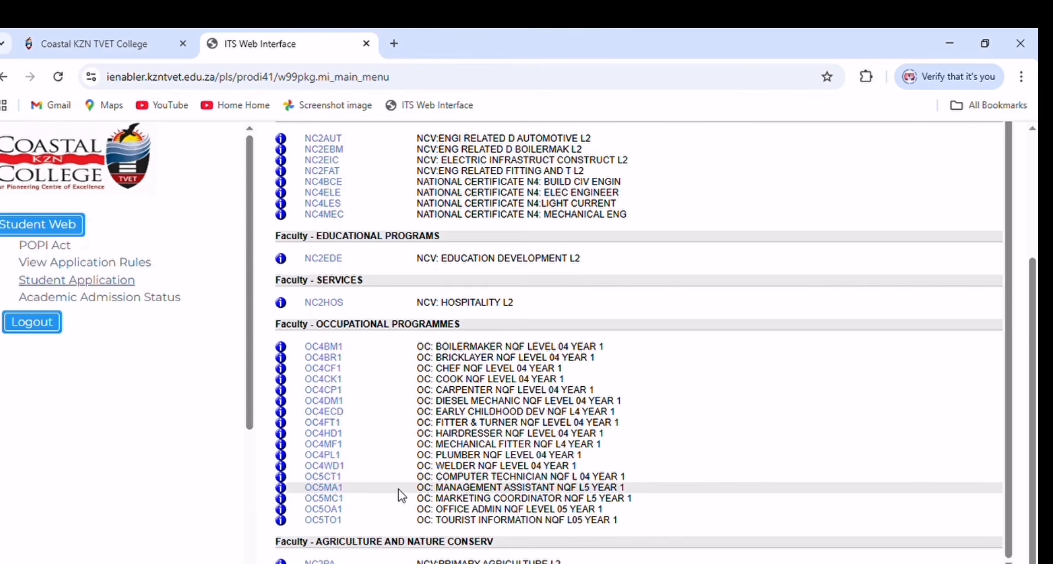
click(324, 486)
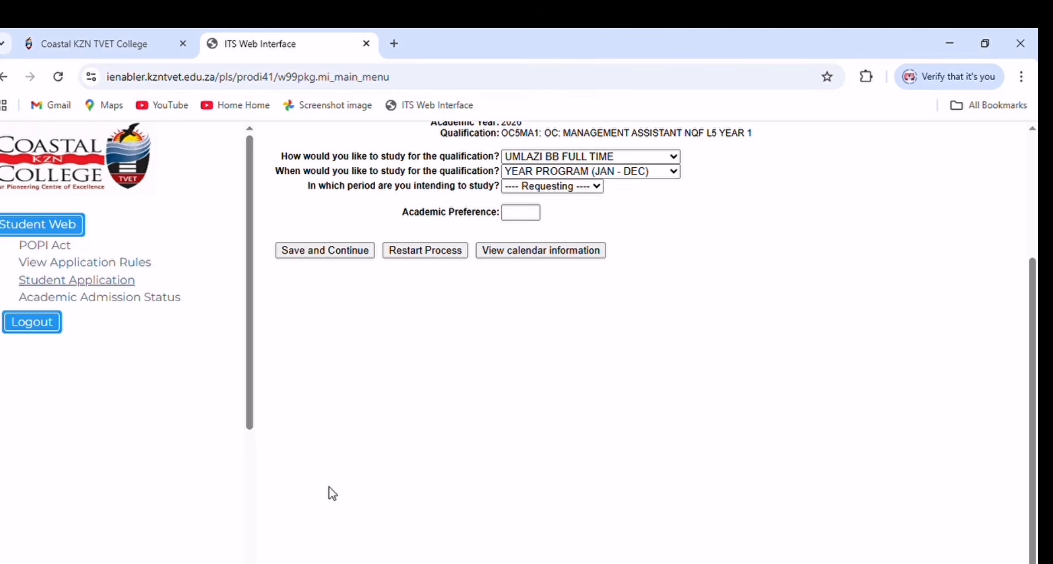
- Enter academic preference 2, save, and accept the Management Assistant application
click(524, 223)
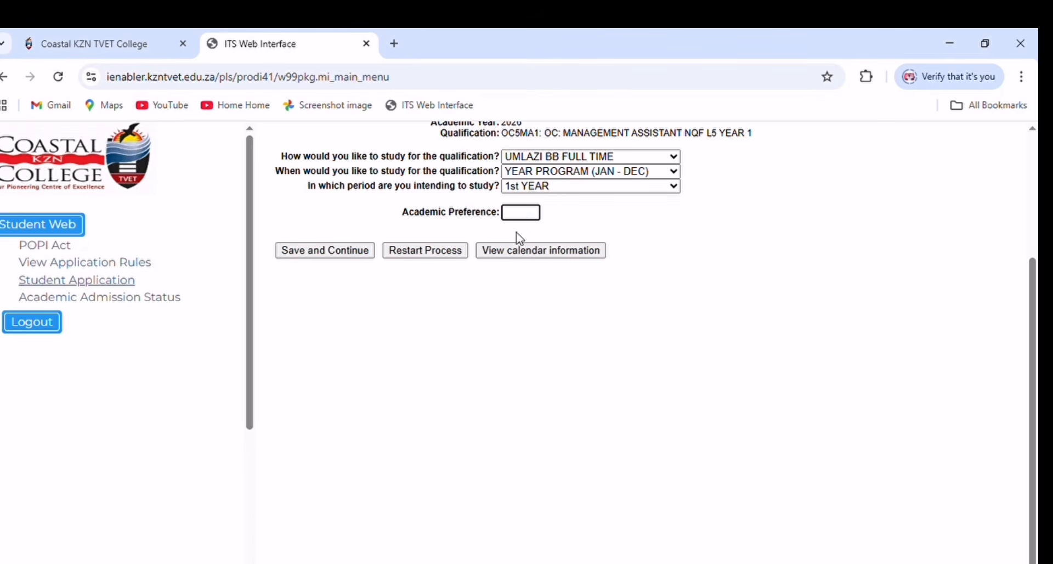
text(2)
click(331, 253)
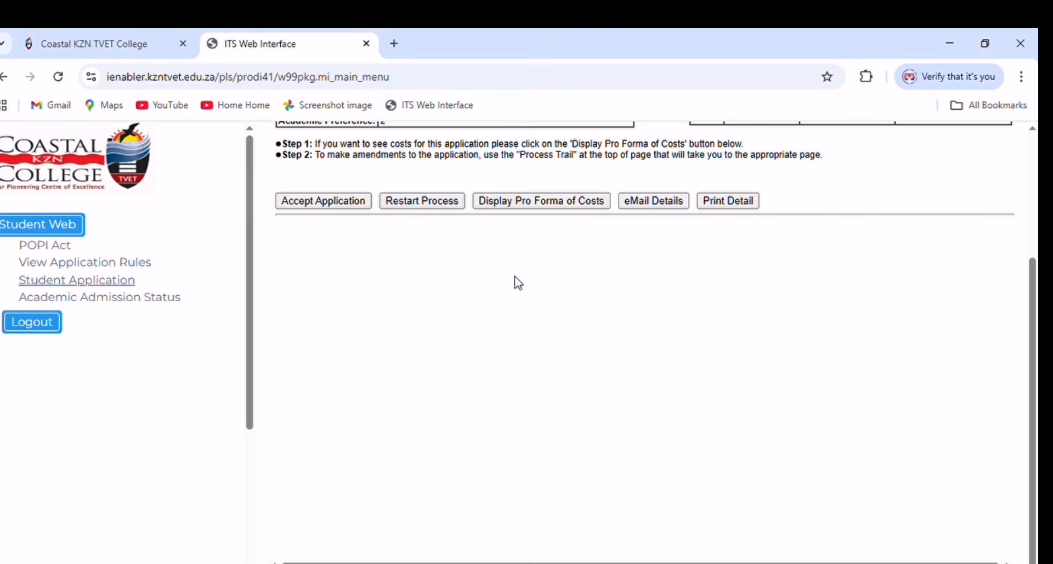
scroll(549, 277, up, 3)
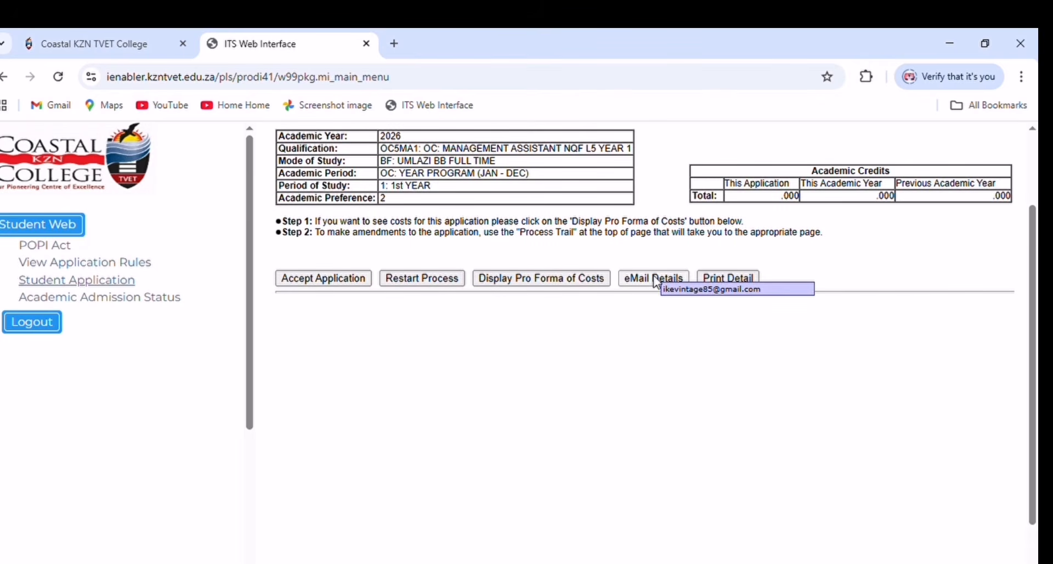
click(322, 278)
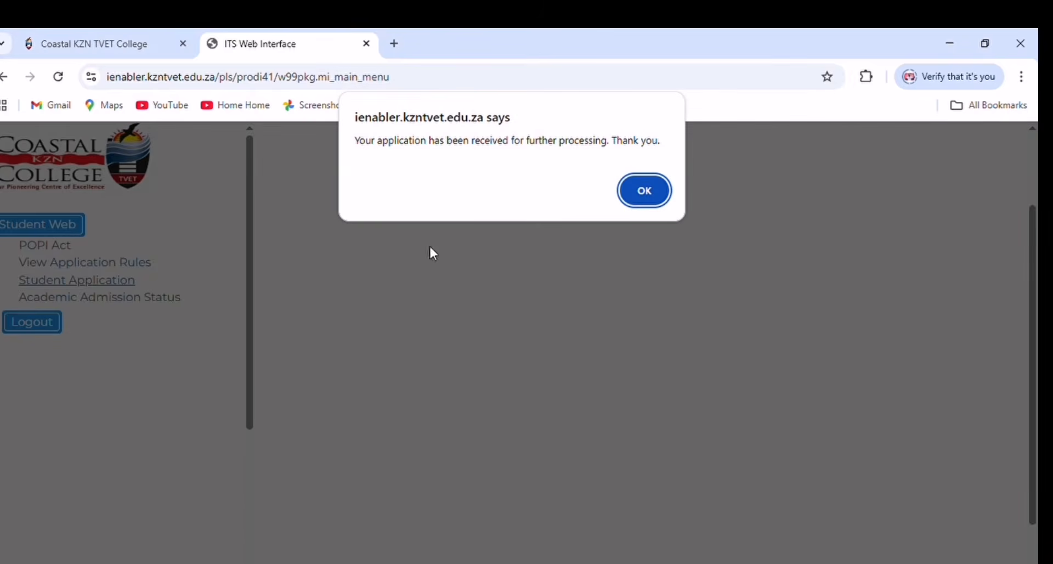
- Dismiss the confirmation, search programmes with 'a' and pick OC5CT1 Computer Technician
click(633, 189)
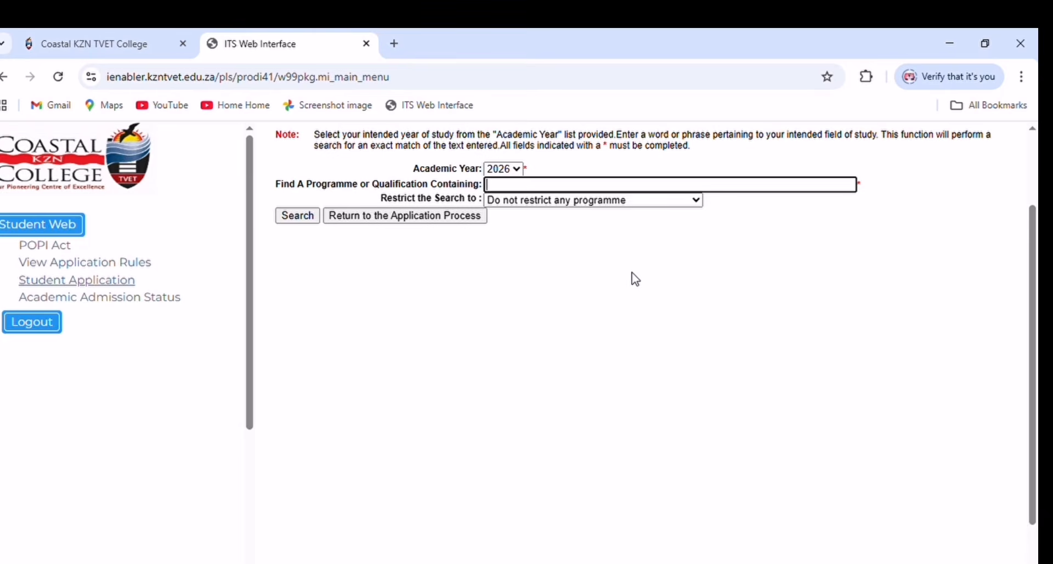
click(523, 183)
text(a)
click(291, 216)
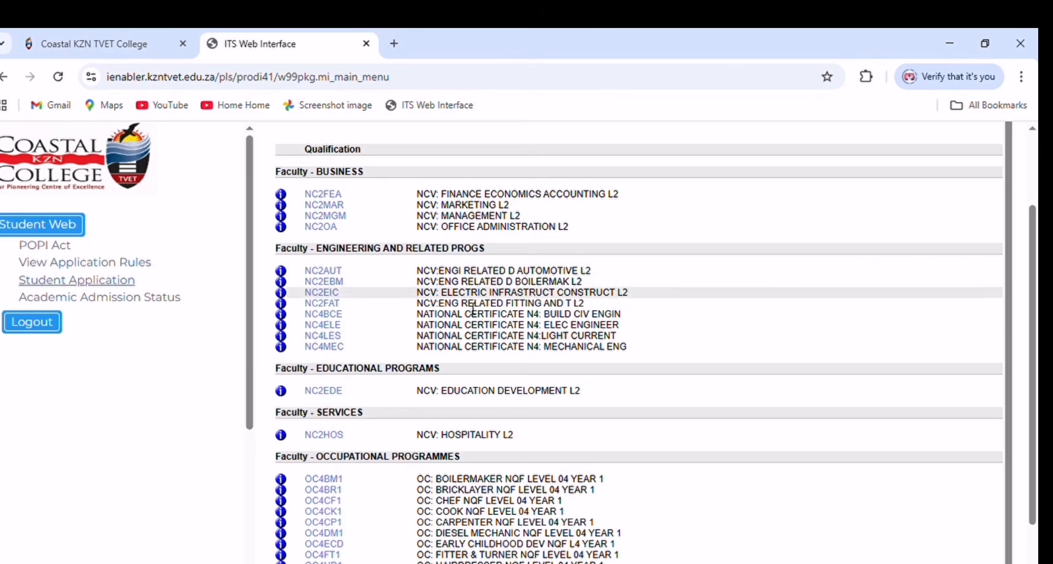
scroll(469, 318, down, 3)
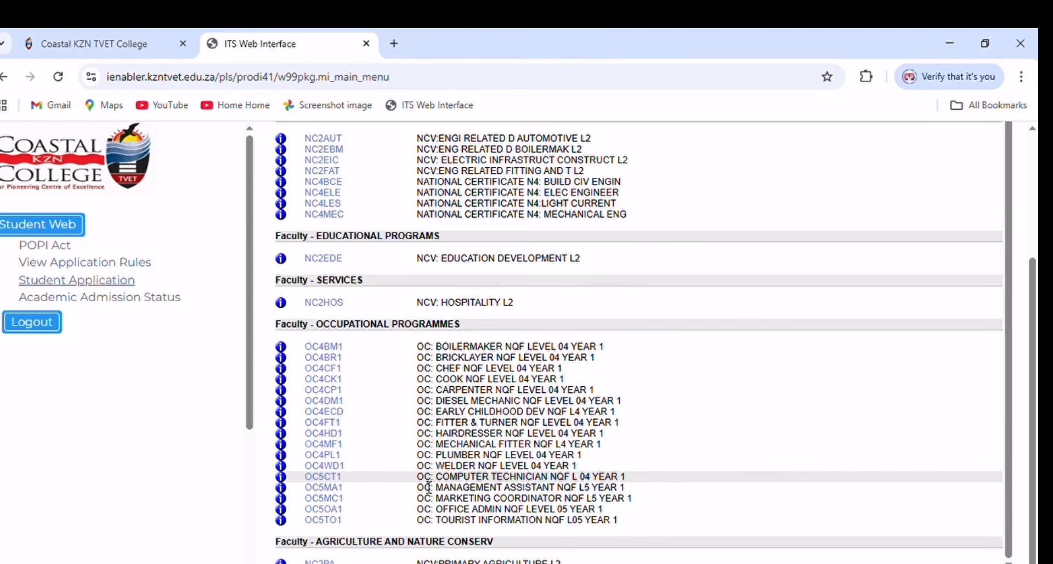
click(332, 476)
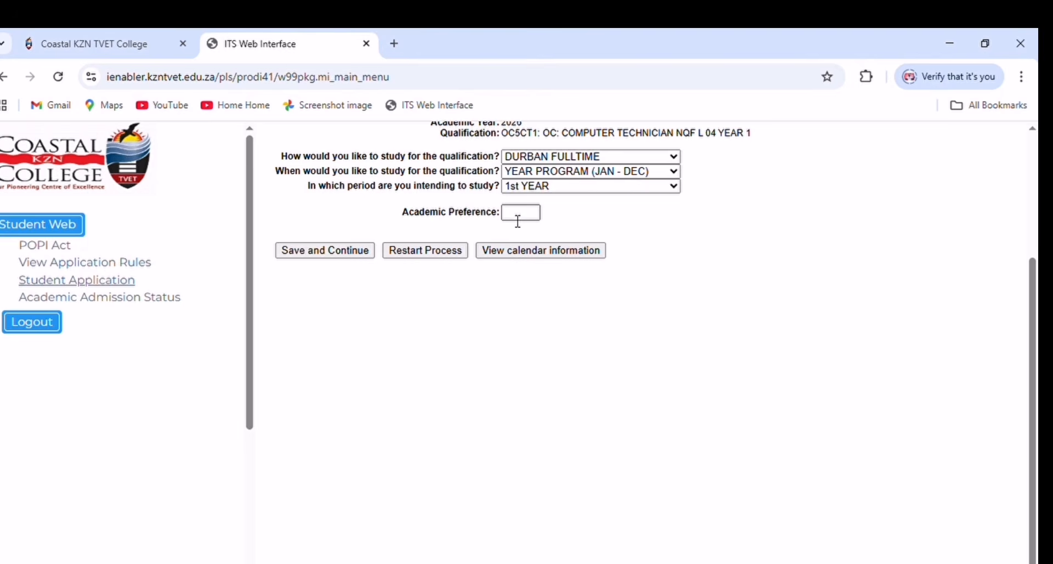
- Enter academic preference 3, save, and accept the Computer Technician application
click(517, 214)
text(3)
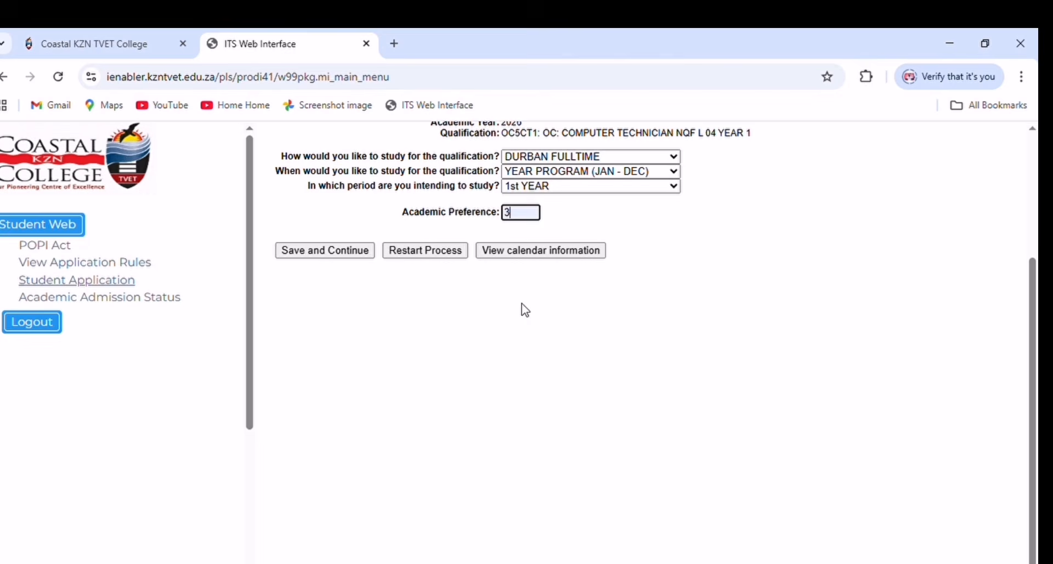
click(337, 249)
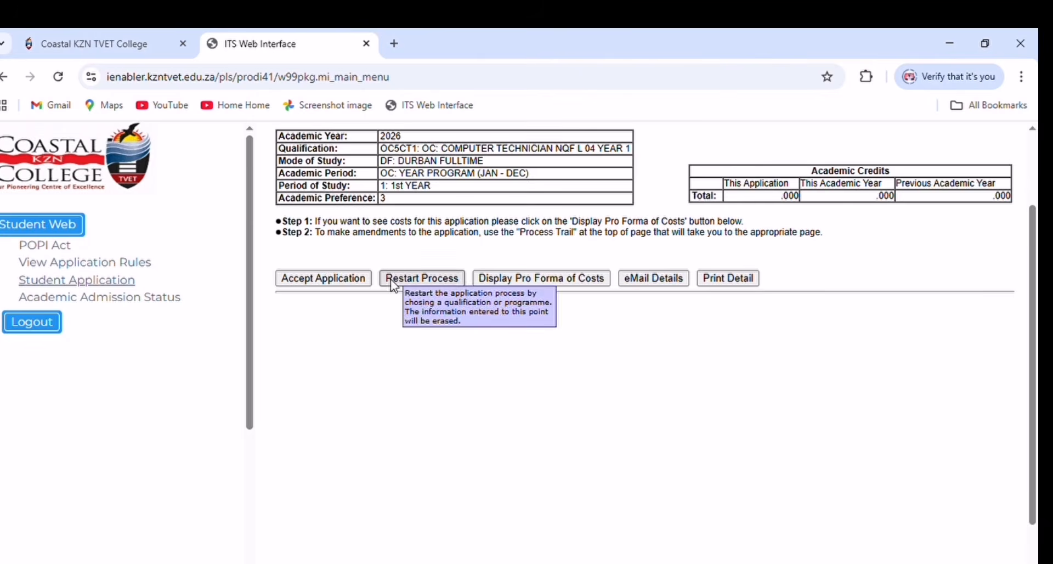
click(305, 278)
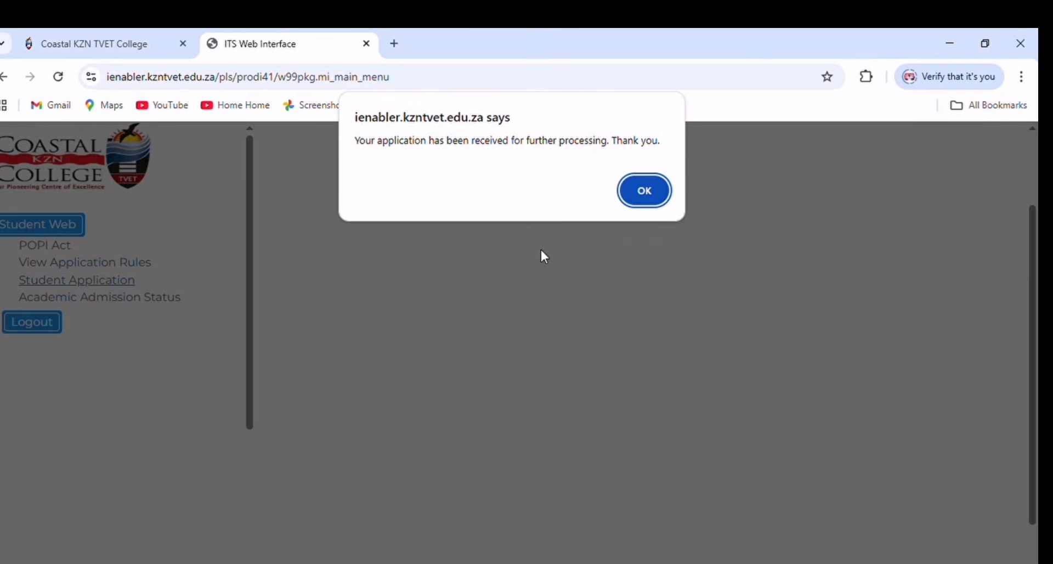
- Dismiss the confirmation, search programmes with 'a' and pick OC5TO1 Tourist Information
click(645, 211)
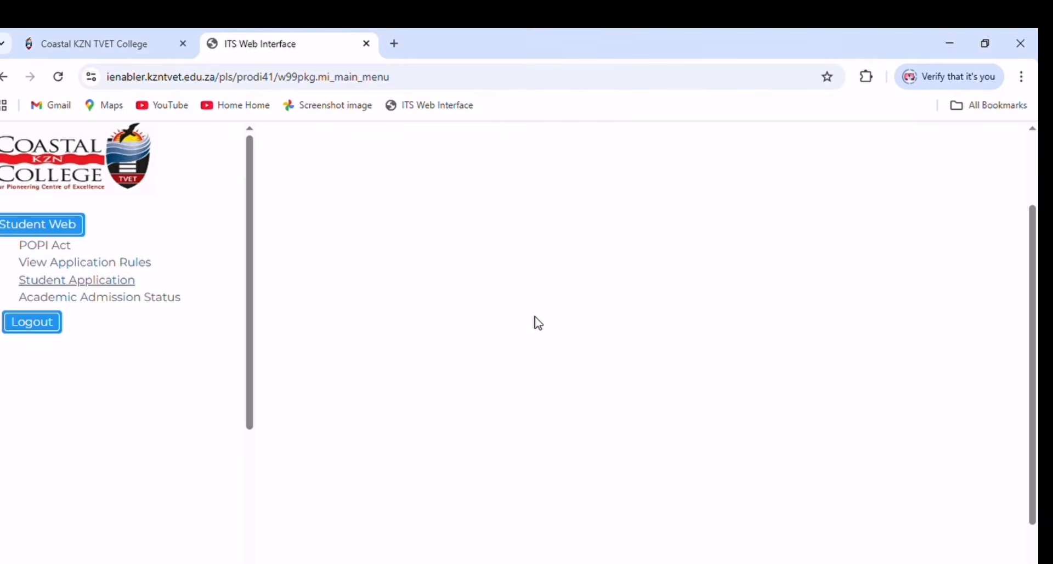
scroll(517, 272, down, 1)
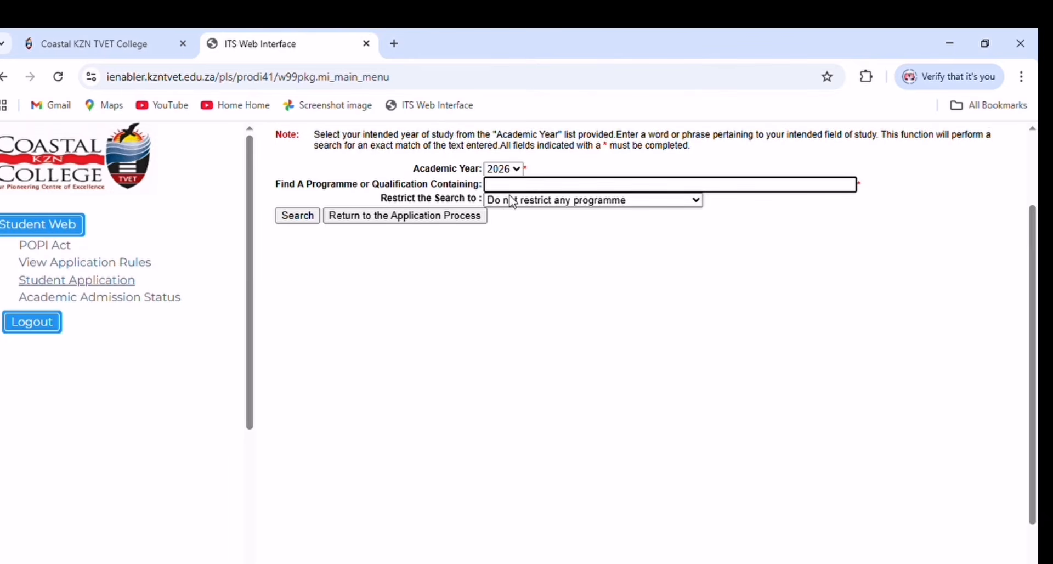
text(a)
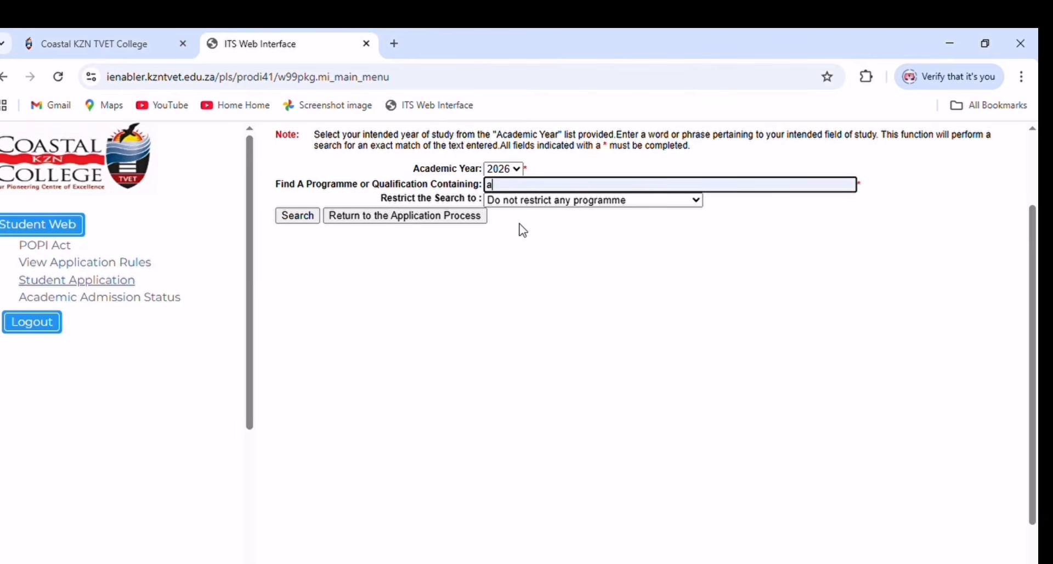
click(296, 217)
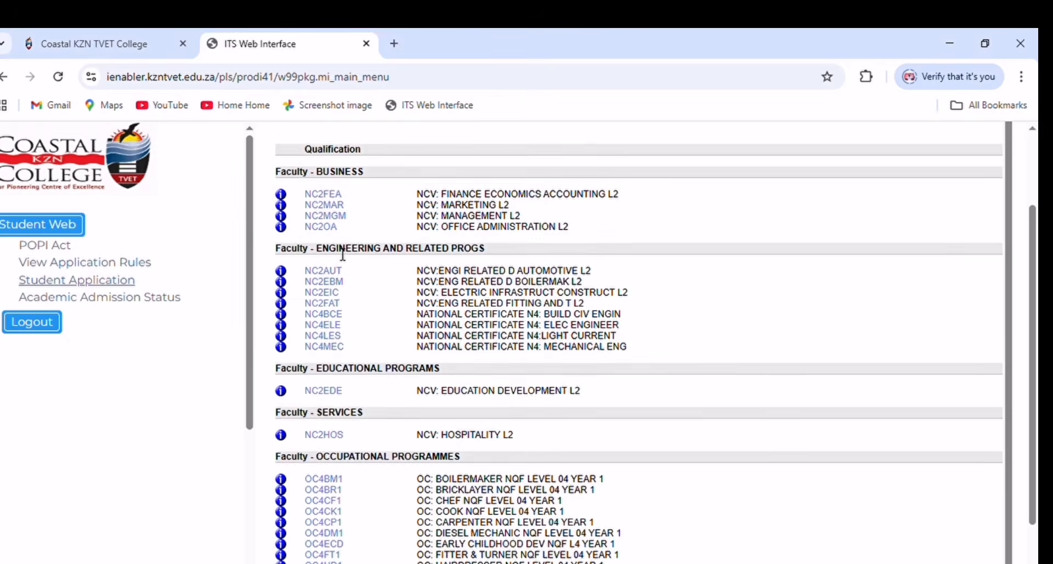
scroll(408, 324, down, 1)
scroll(419, 425, down, 1)
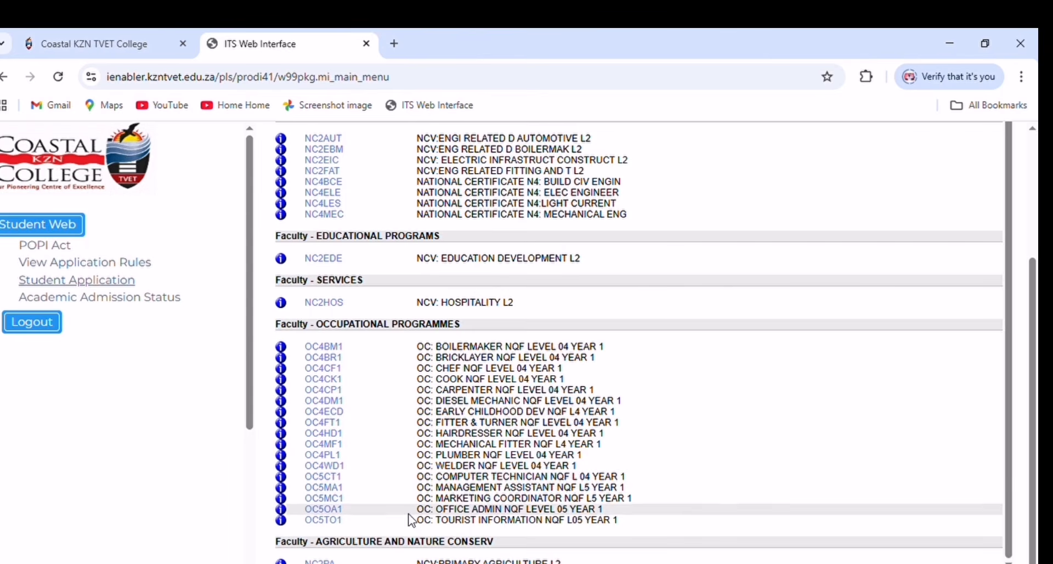
click(331, 521)
- Set study mode to SWINTON FULL TIME and academic preference 4, then save
click(515, 155)
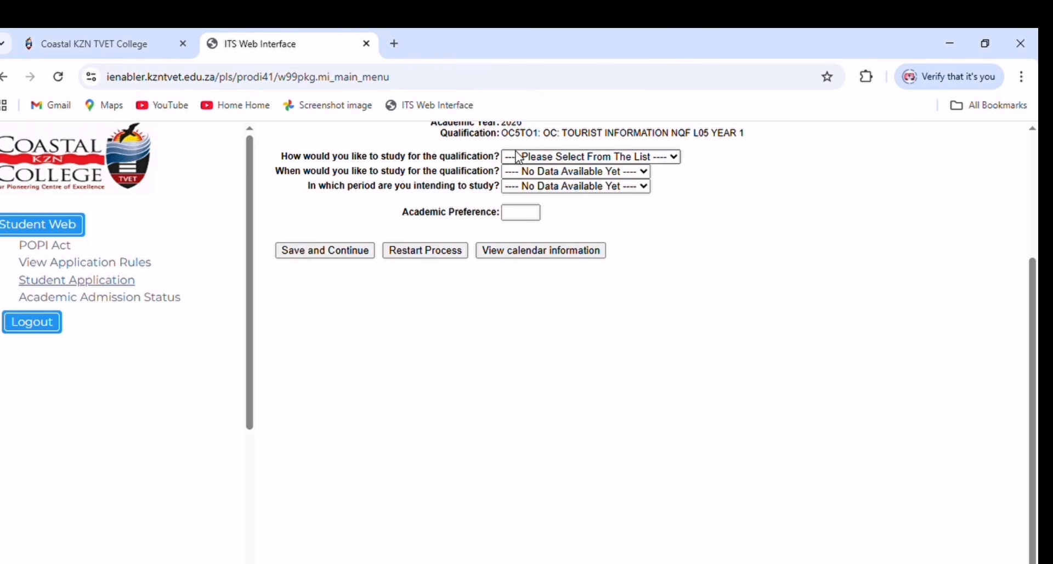
click(542, 209)
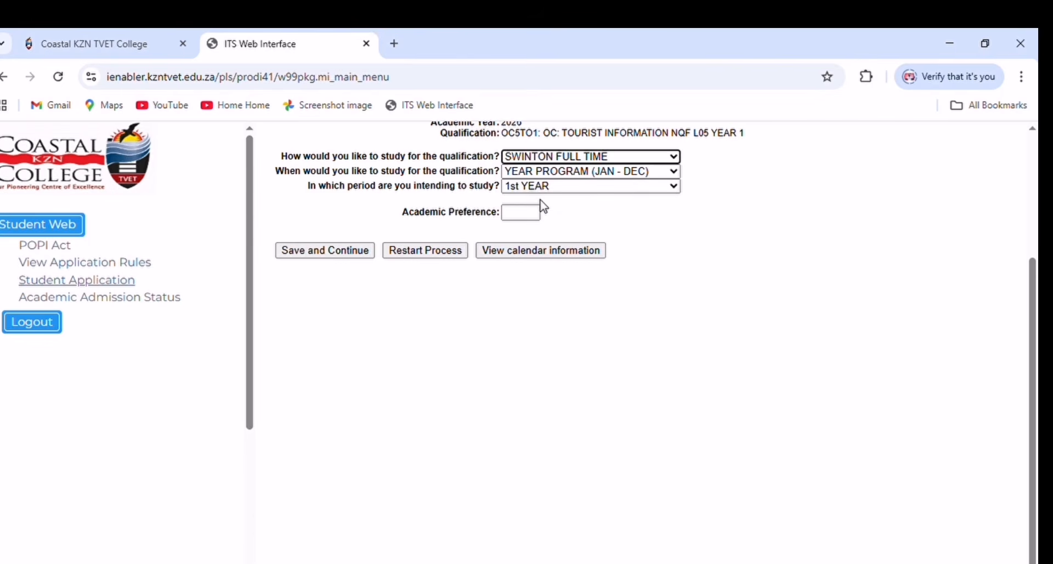
click(520, 213)
text(4)
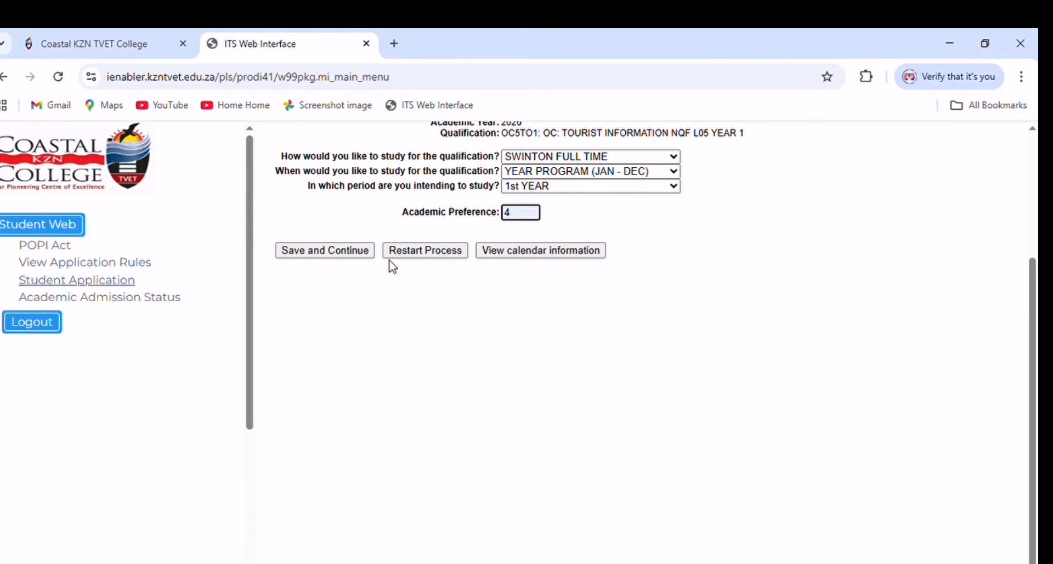
click(350, 252)
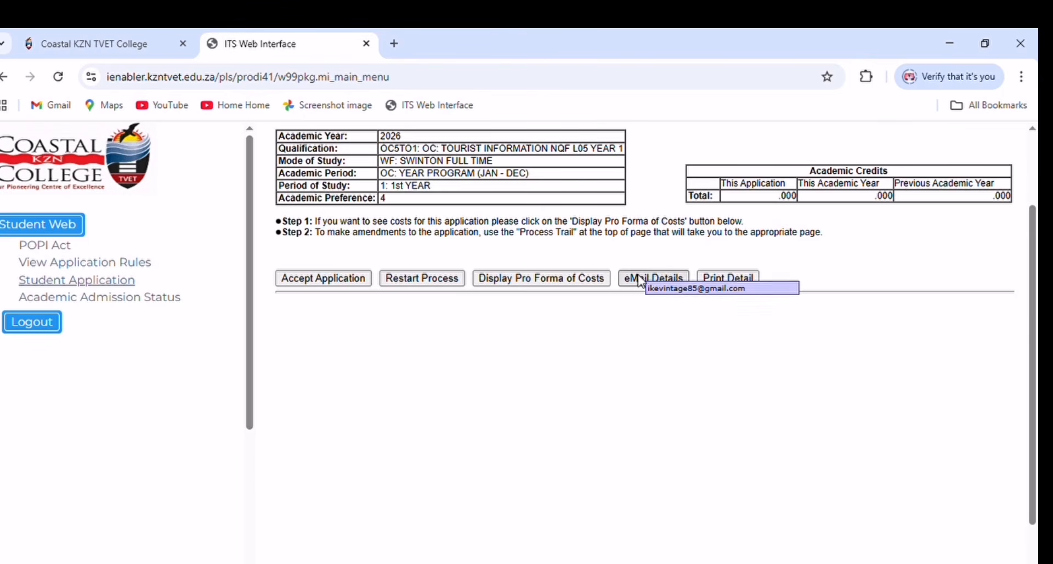
- Try accepting the Tourist Information application and dismiss the 3-application limit warning
click(297, 276)
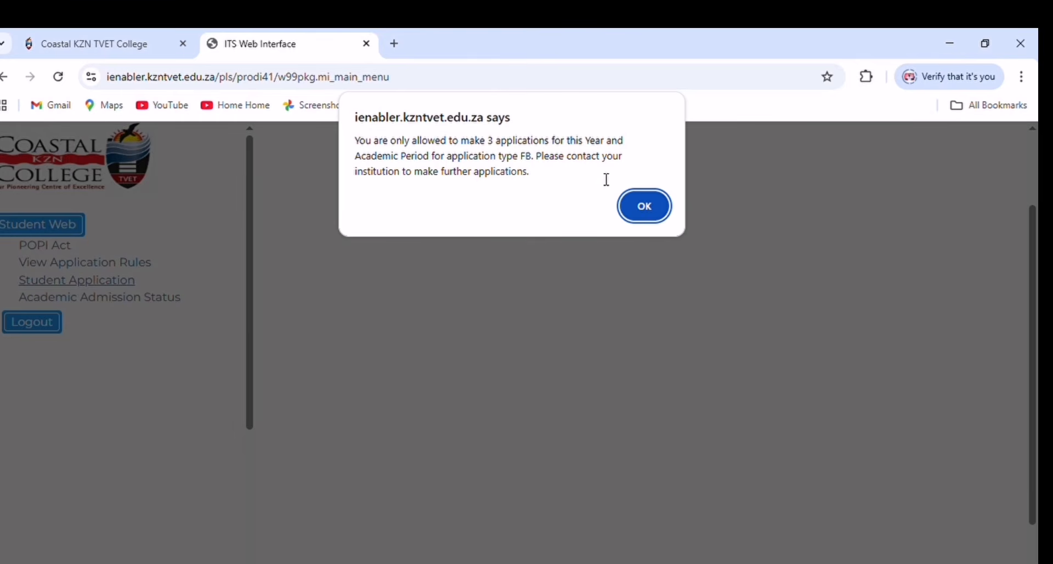
click(634, 215)
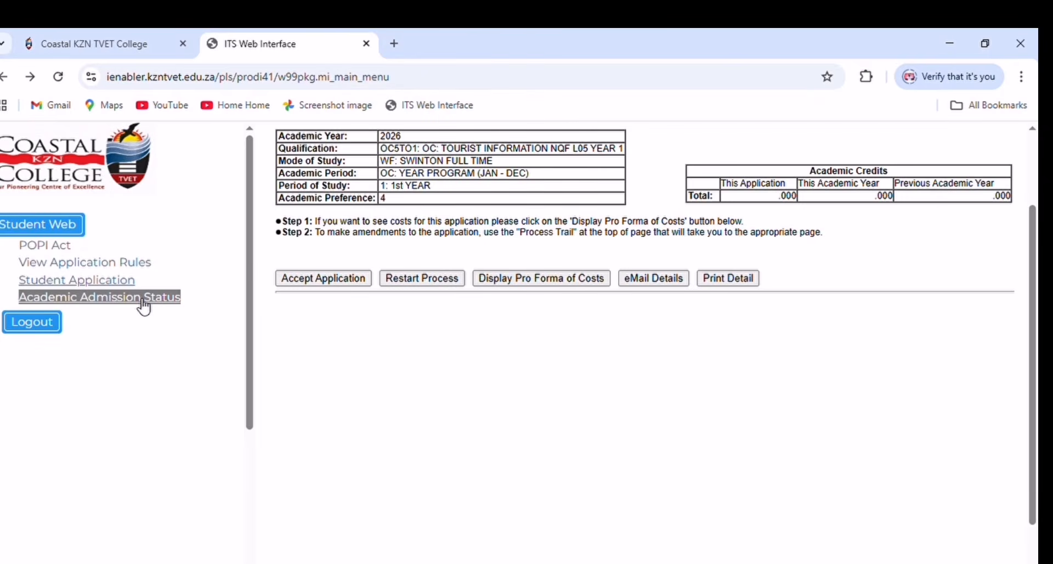
- Try adding a new residence application under Student Application's Residence Applications section
click(98, 290)
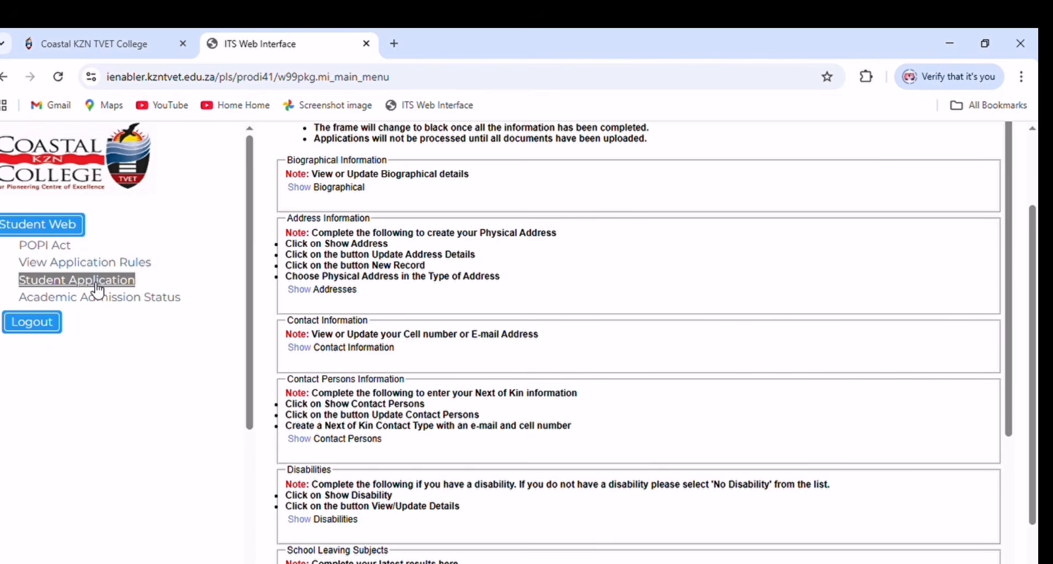
scroll(370, 317, down, 3)
scroll(370, 317, down, 4)
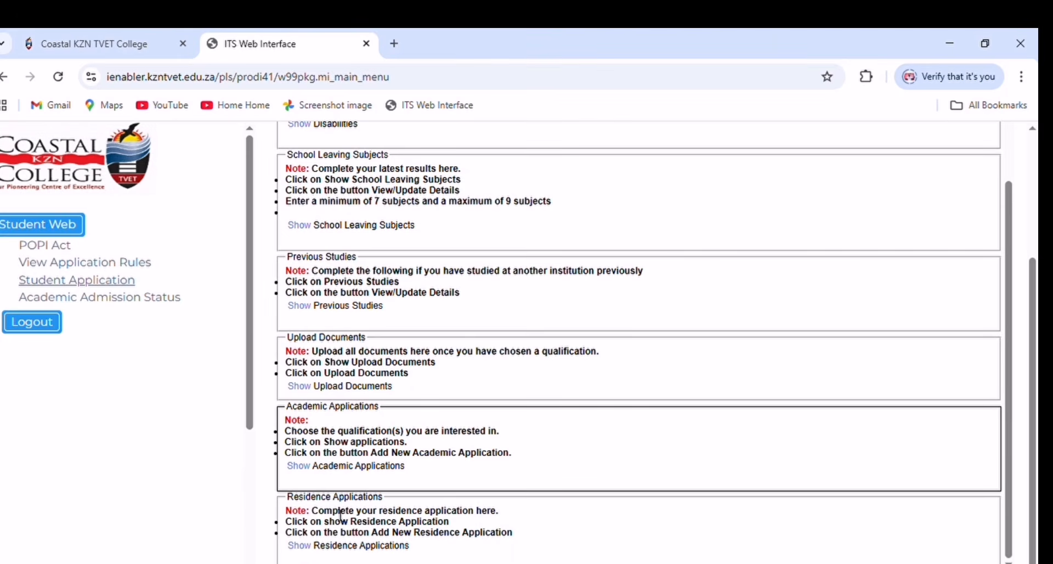
click(302, 546)
scroll(308, 543, down, 1)
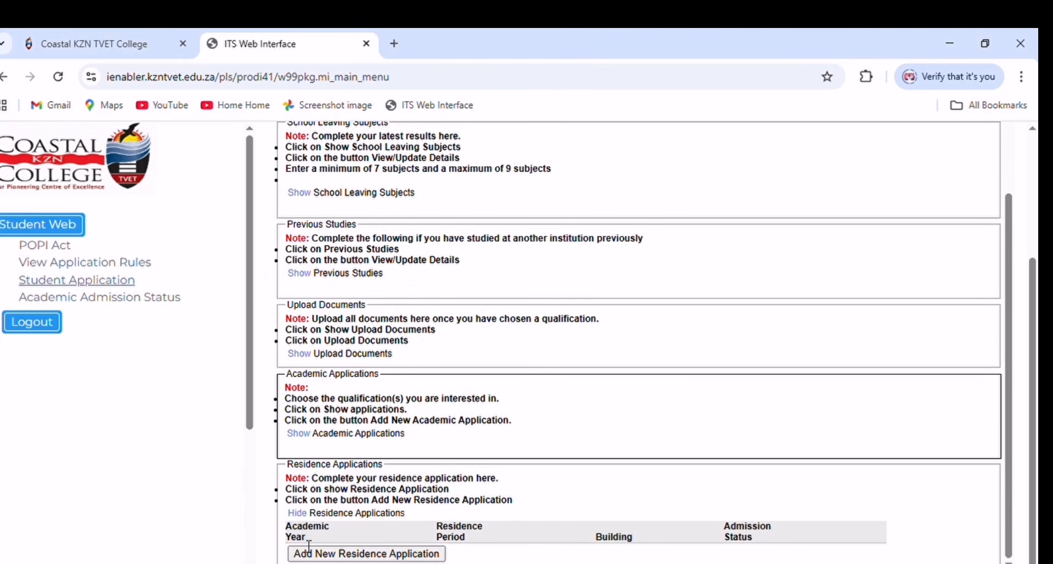
click(331, 554)
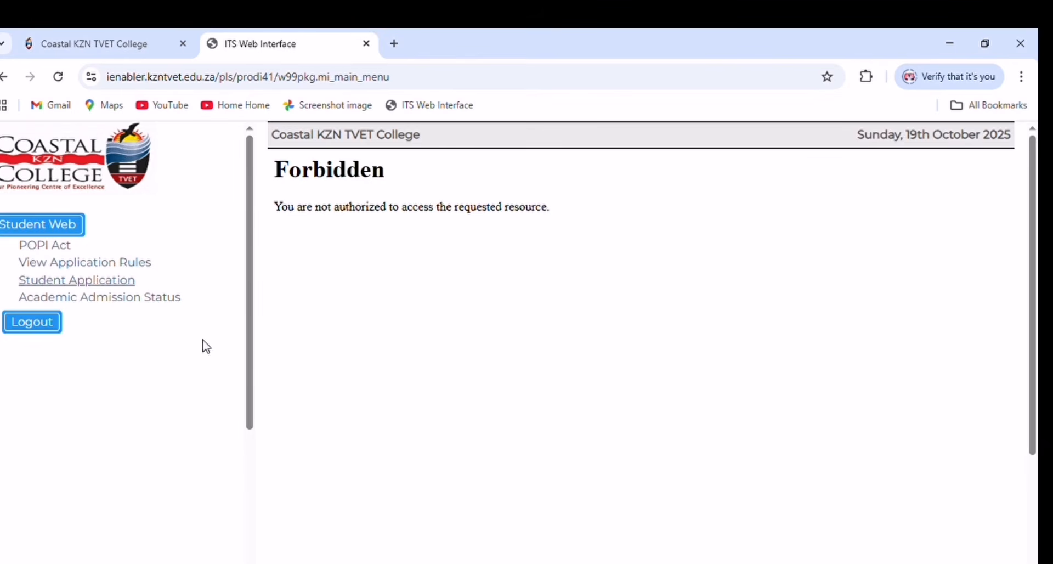
- Open Academic Admission Status to view the Office Admin, Management Assistant and Computer Technician applications
click(129, 299)
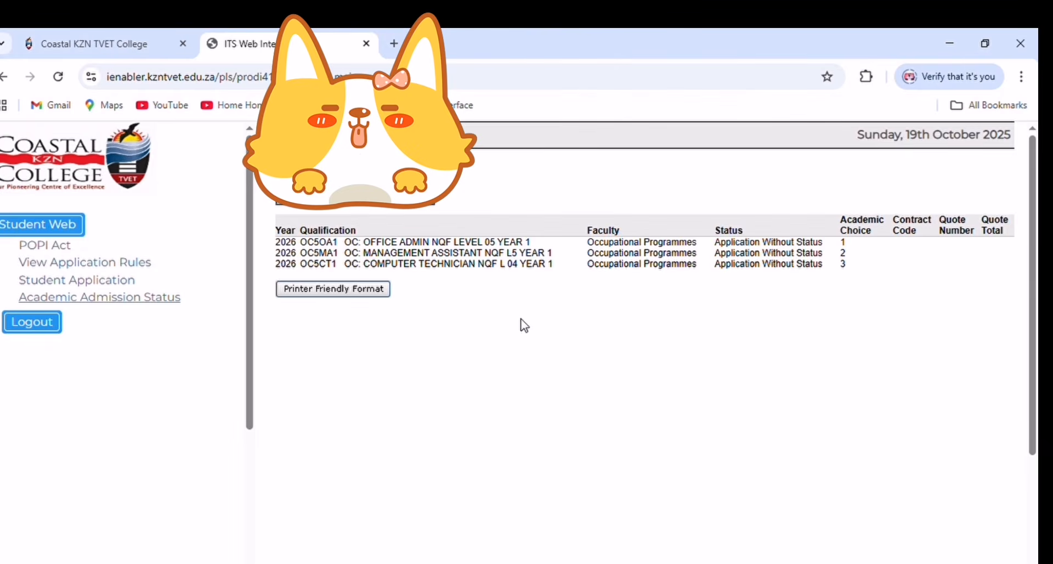
scroll(383, 343, down, 1)
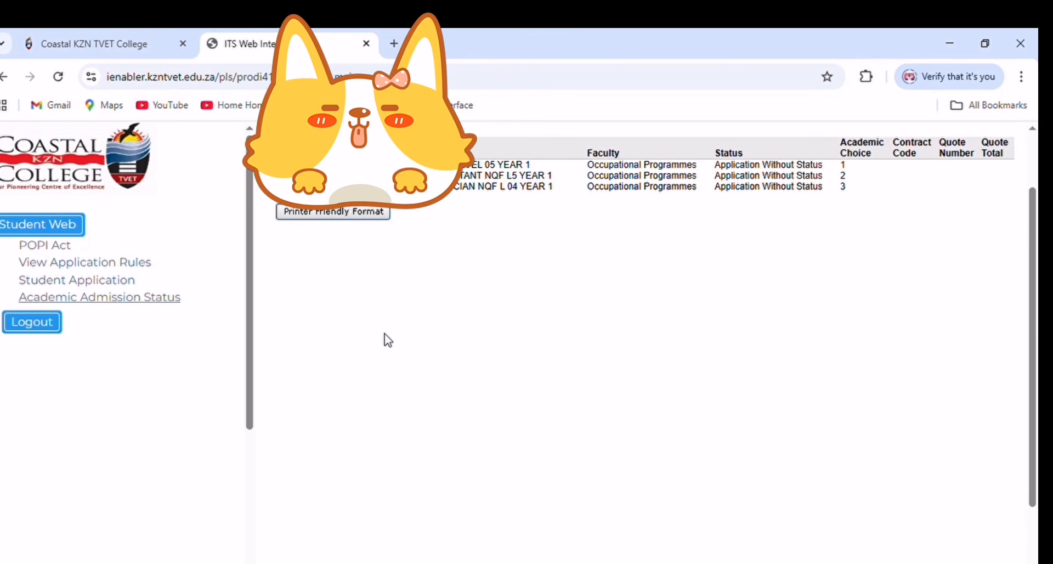